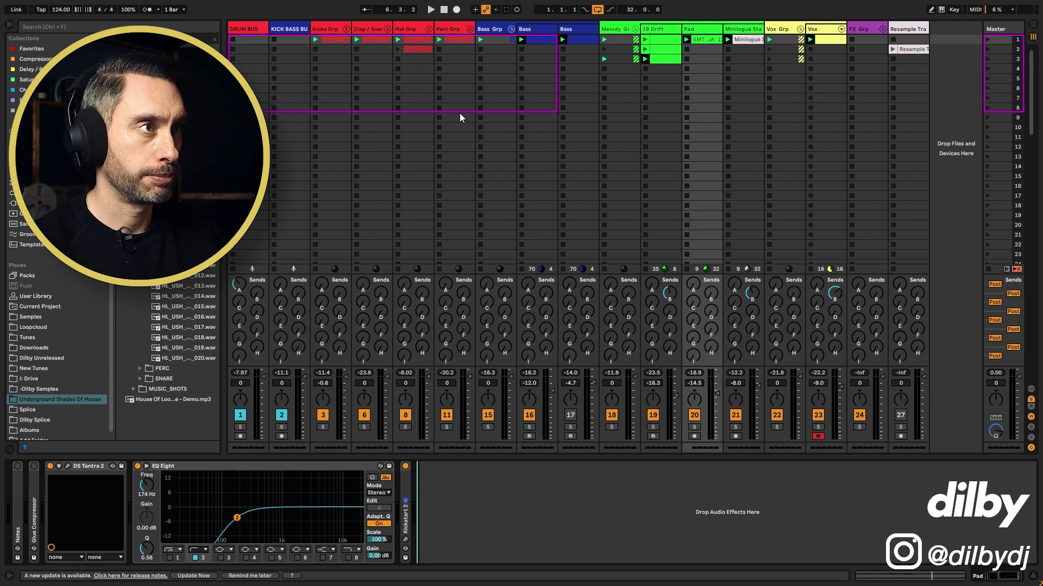
Solo the Kicks, Clap/Snare, Hat and Perc groups and play the drums from the start.
{"action": "key", "text": "space"}
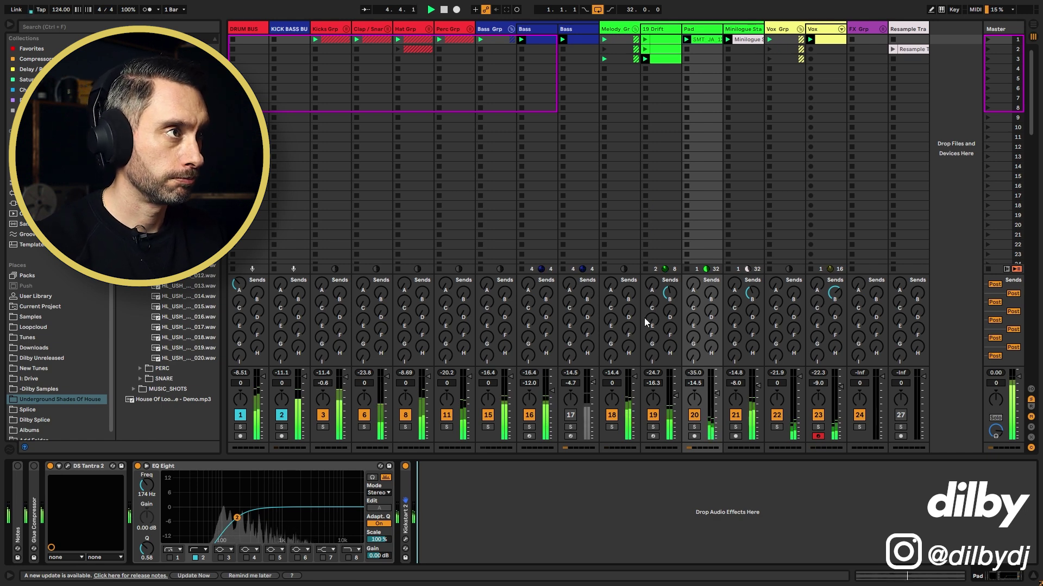
{"action": "key", "text": "space"}
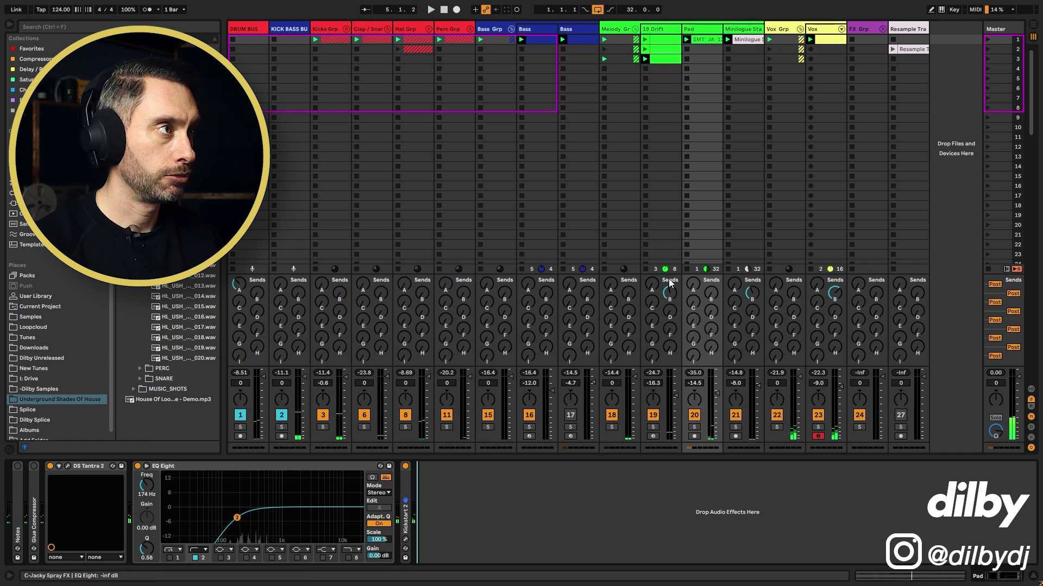
{"action": "left_click", "coordinate": [323, 30]}
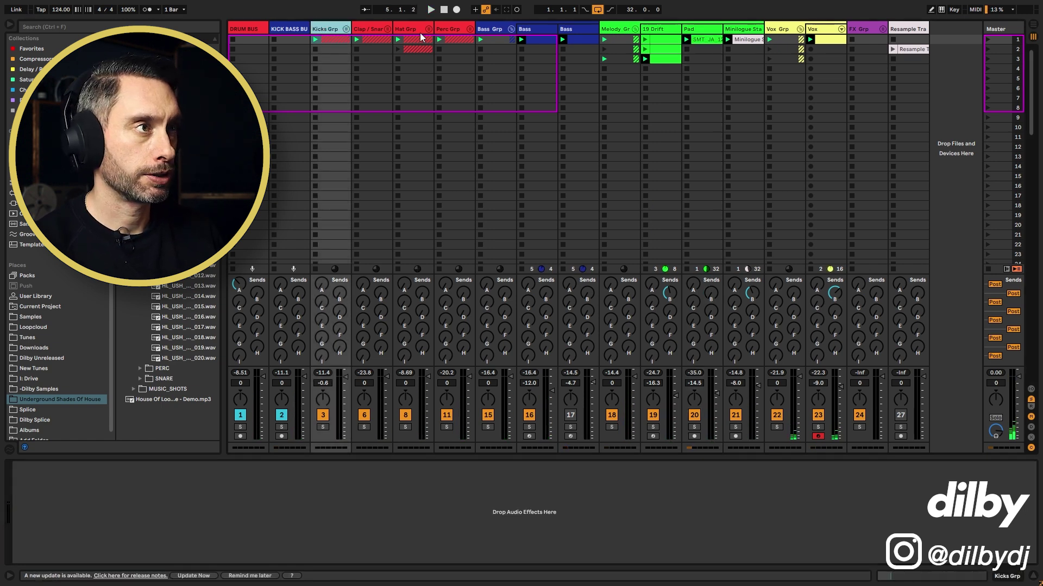
{"action": "left_click", "coordinate": [454, 29], "text": "shift"}
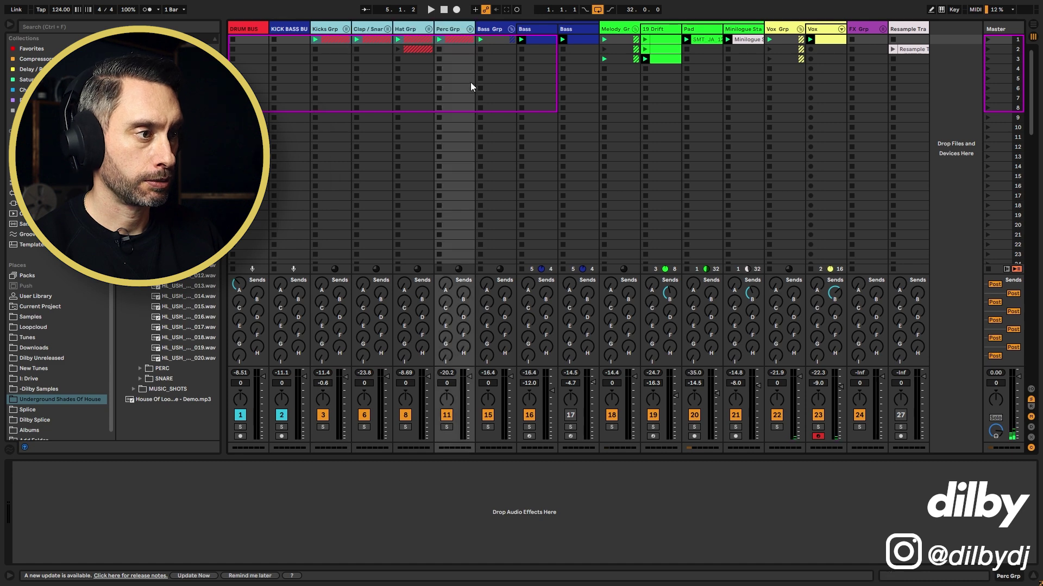
{"action": "left_click", "coordinate": [446, 427]}
{"action": "key", "text": "space"}
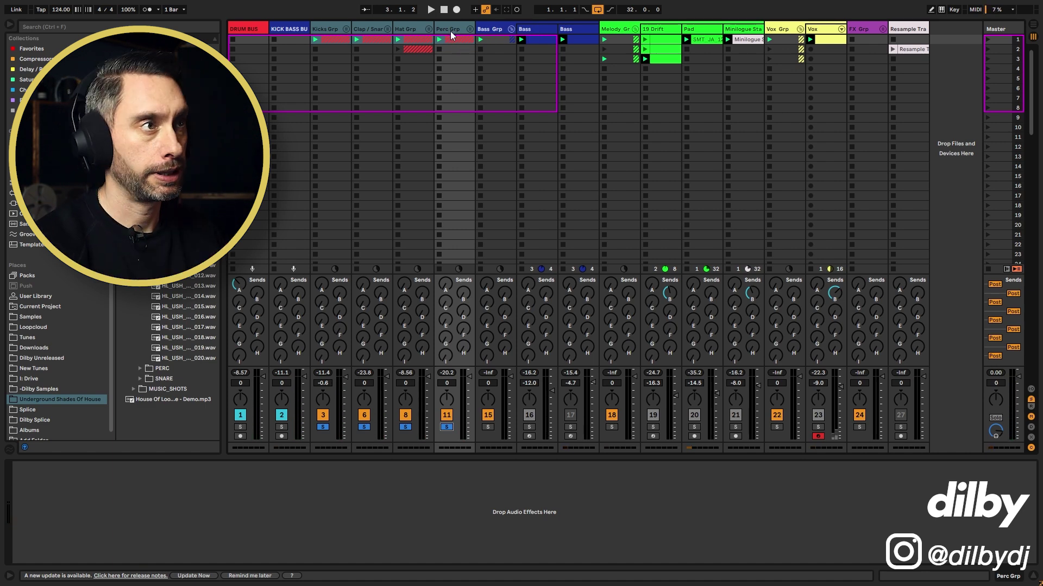
Solo the Bass group and inspect Serum's oscillator settings before closing it.
{"action": "left_click", "coordinate": [496, 28]}
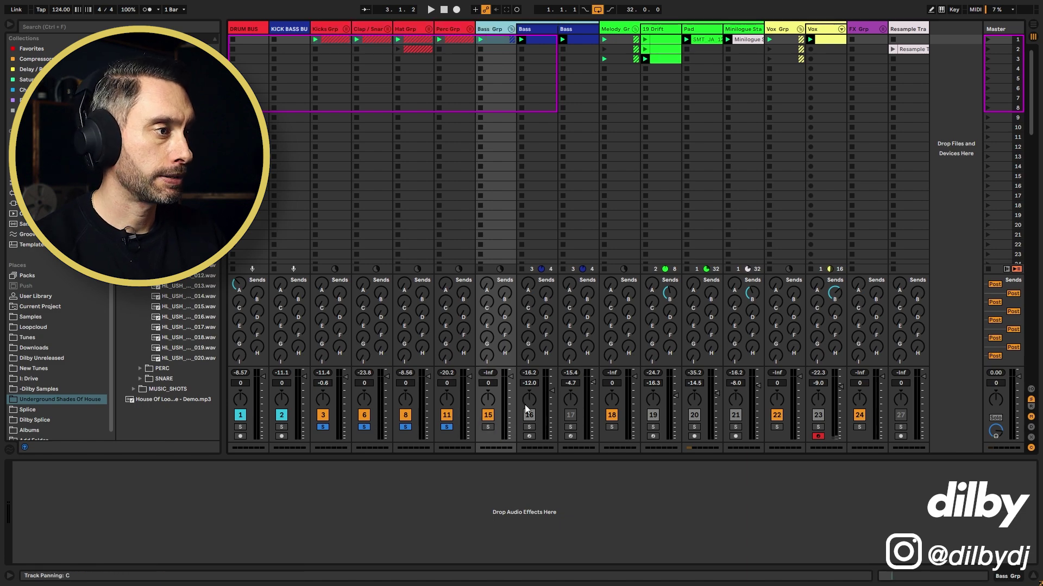
{"action": "left_click", "coordinate": [529, 427]}
{"action": "left_click", "coordinate": [534, 76]}
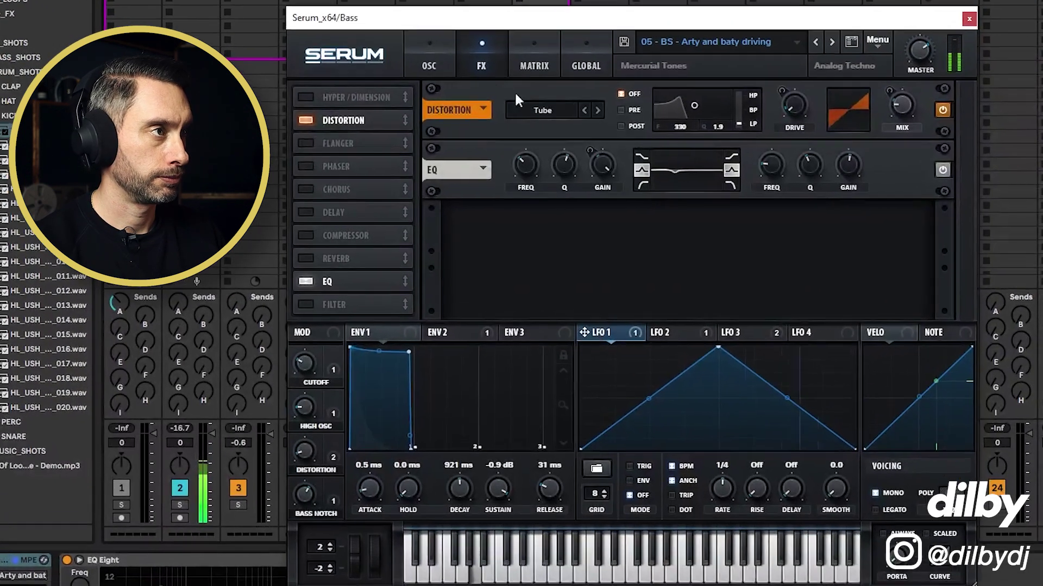
{"action": "left_click", "coordinate": [429, 60]}
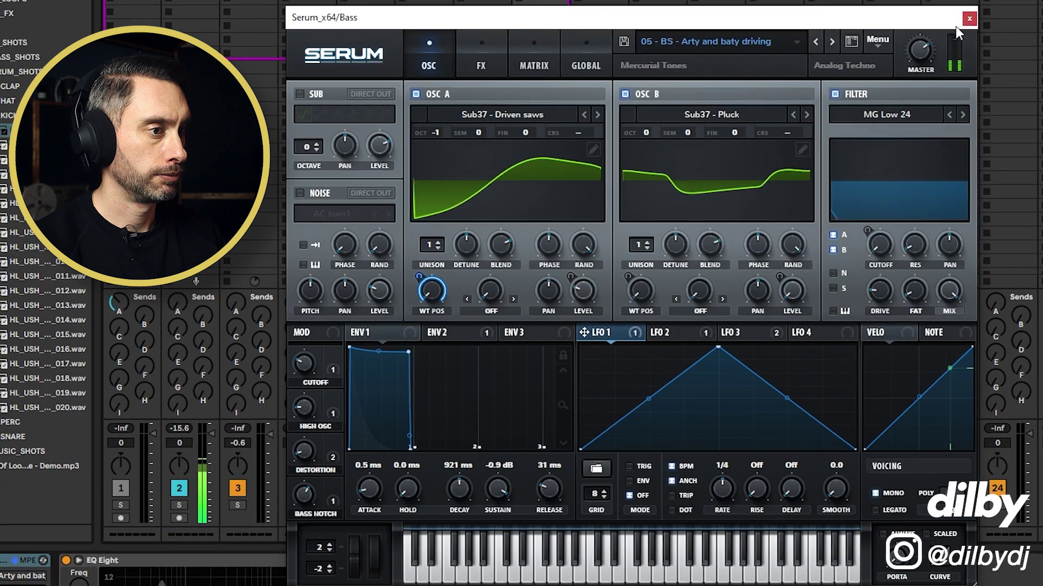
{"action": "left_click", "coordinate": [977, 15]}
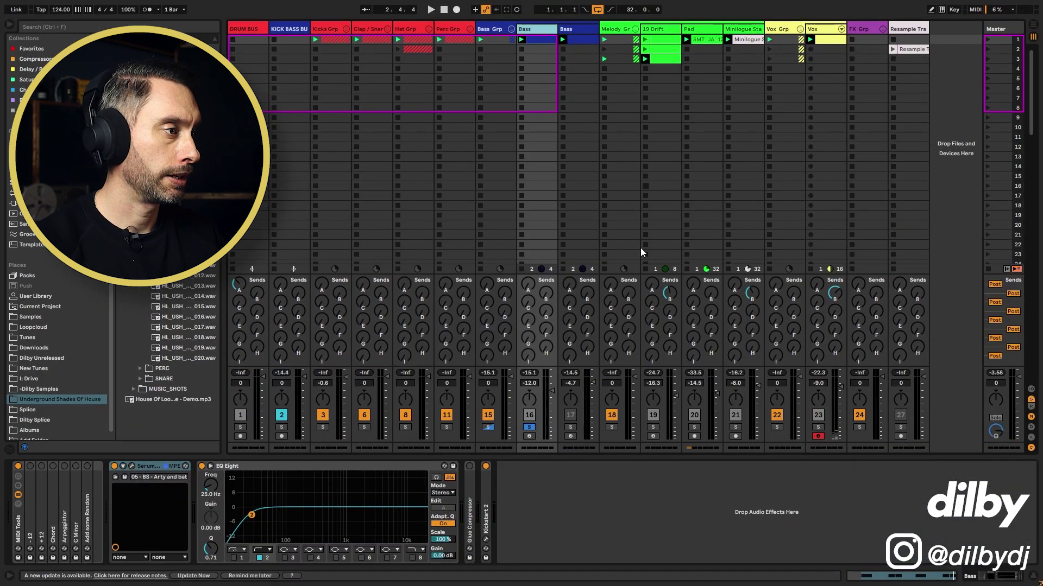
Play the soloed 19 Drift part, then select Minilogue Stabs and open its resampled clip.
{"action": "left_click", "coordinate": [653, 427]}
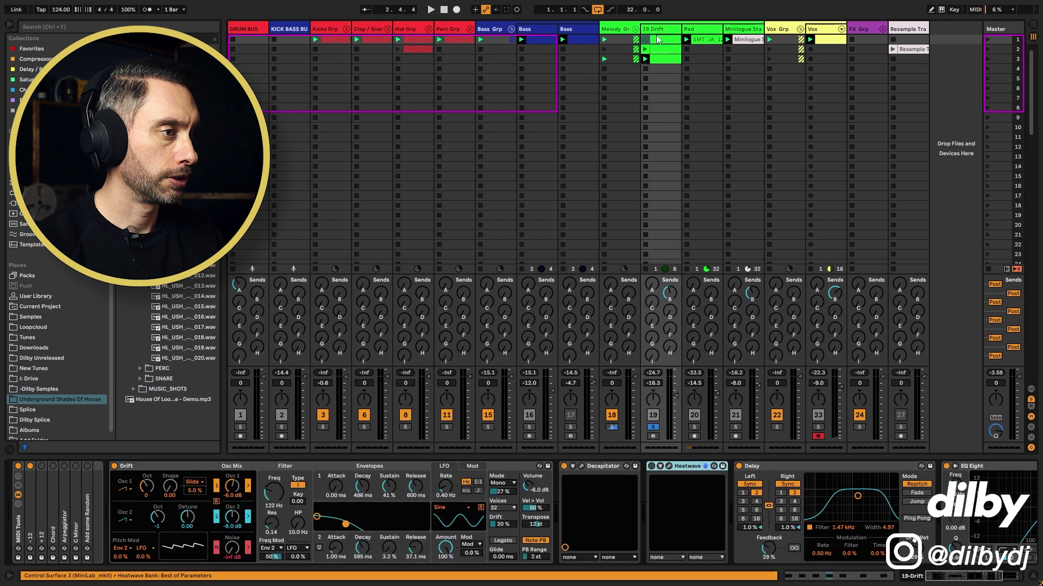
{"action": "key", "text": "space"}
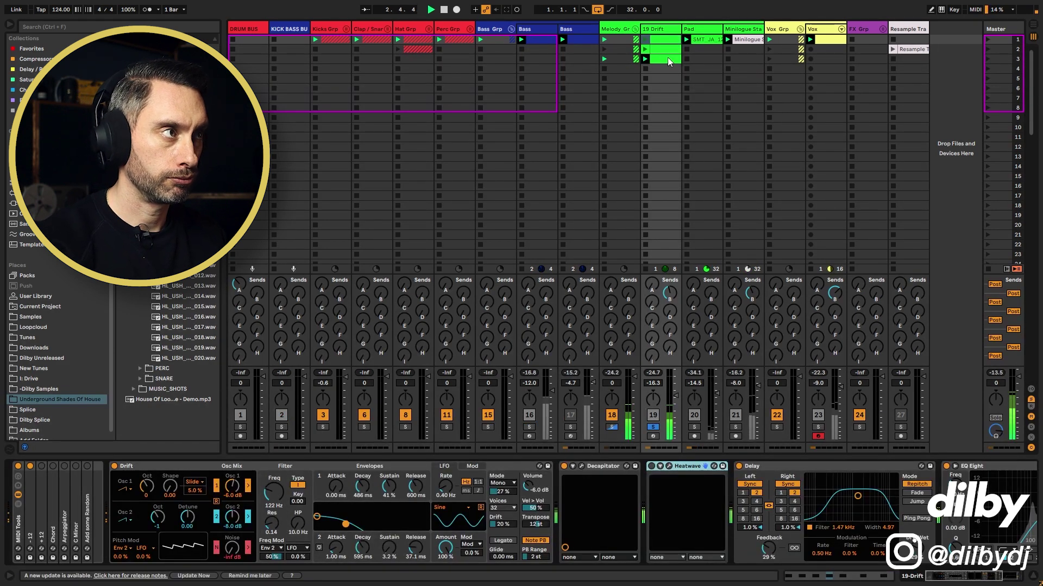
{"action": "left_click", "coordinate": [746, 30]}
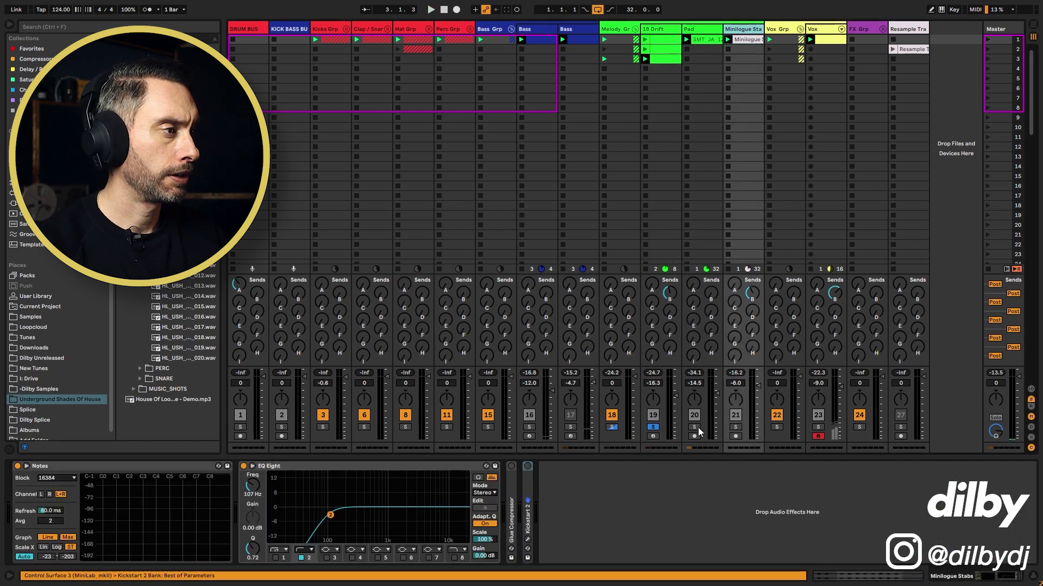
{"action": "key", "text": "space"}
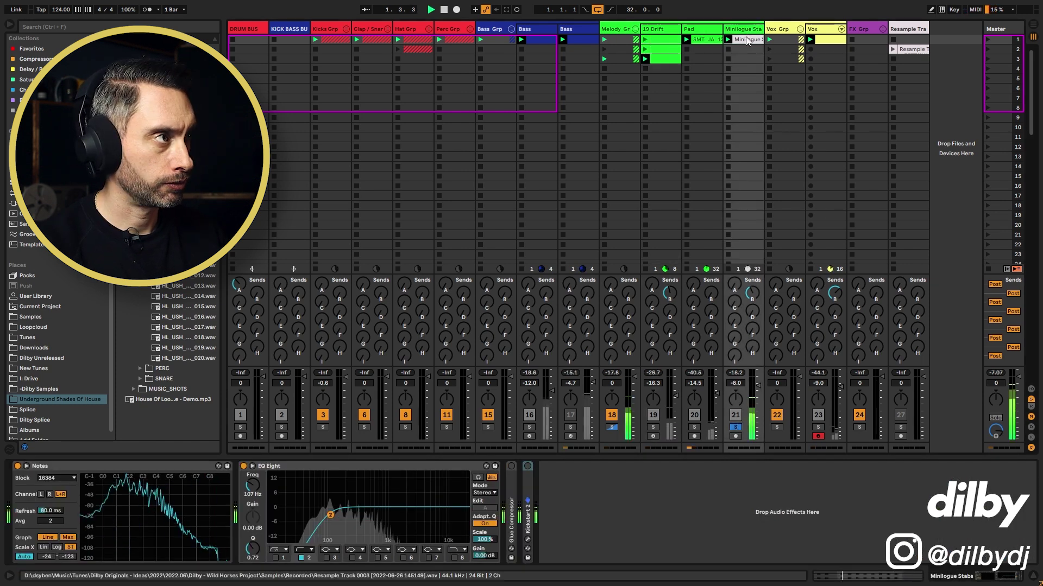
{"action": "left_click", "coordinate": [745, 40]}
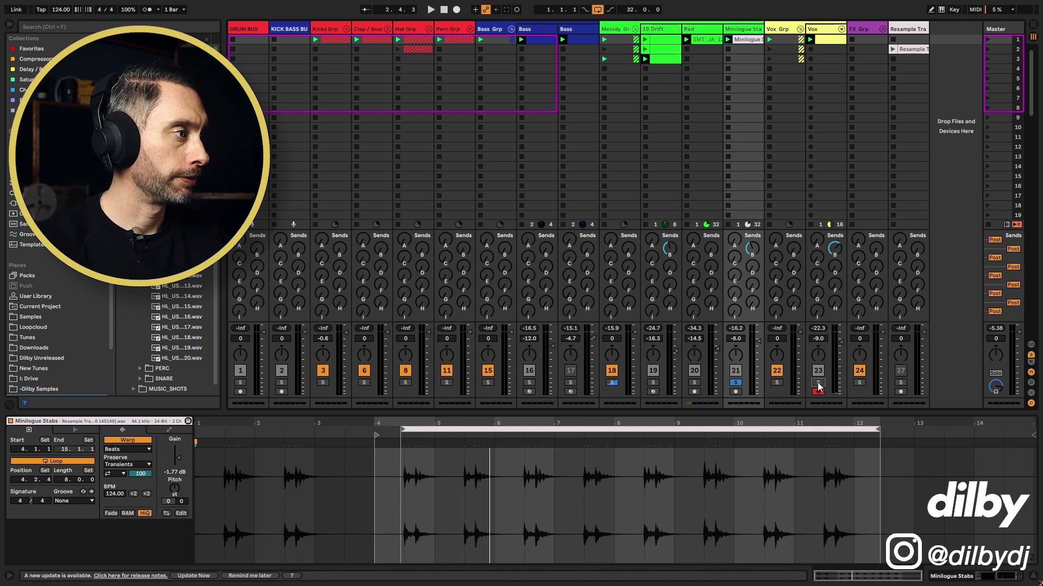
Play the Vox clip and show its Sample Audition, EchoBoy, delay and EQ Eight chain.
{"action": "left_click", "coordinate": [824, 42]}
{"action": "key", "text": "shift+Tab"}
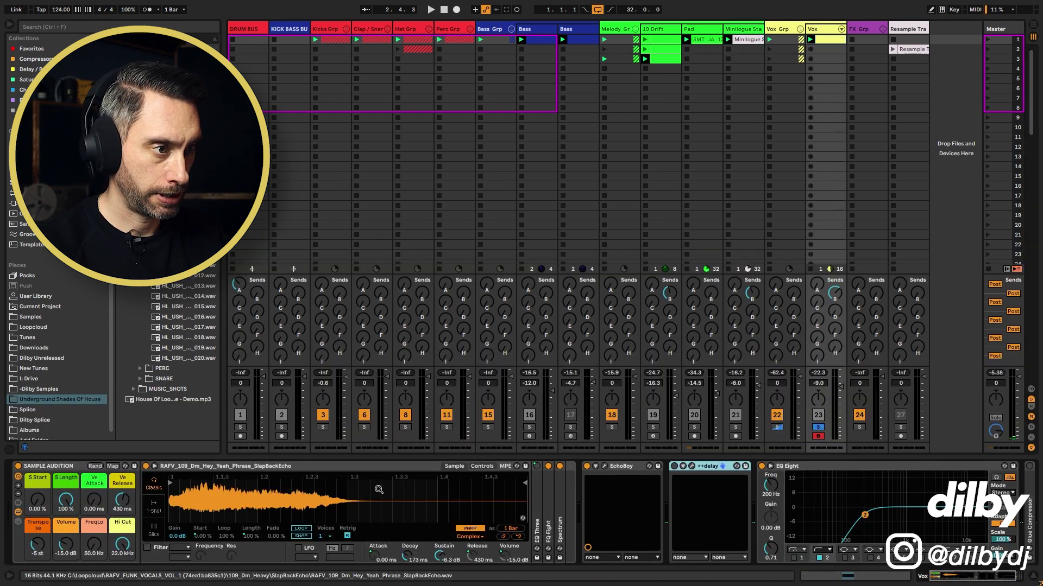
{"action": "key", "text": "shift+Tab"}
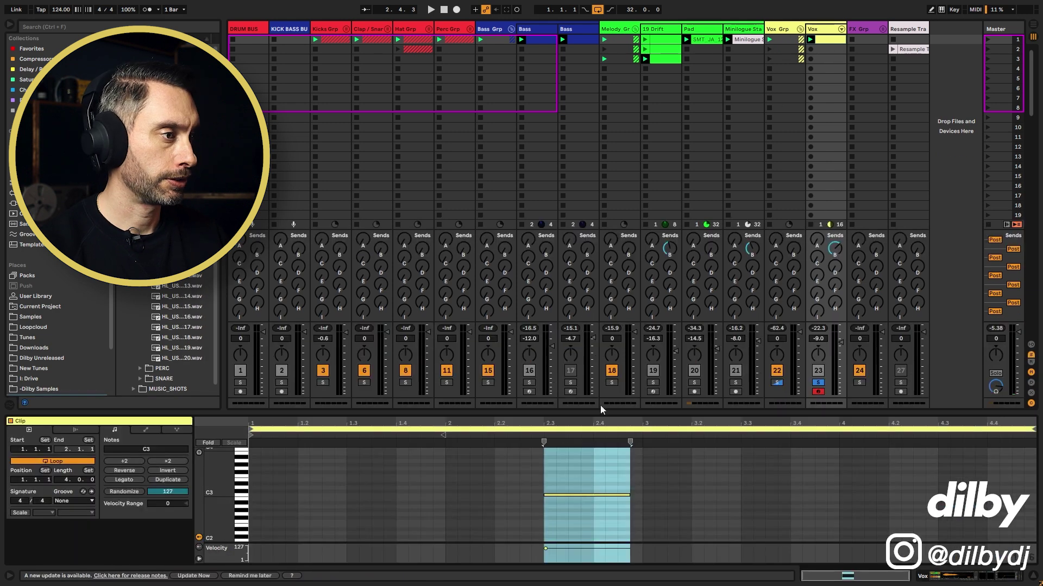
{"action": "left_click", "coordinate": [516, 435]}
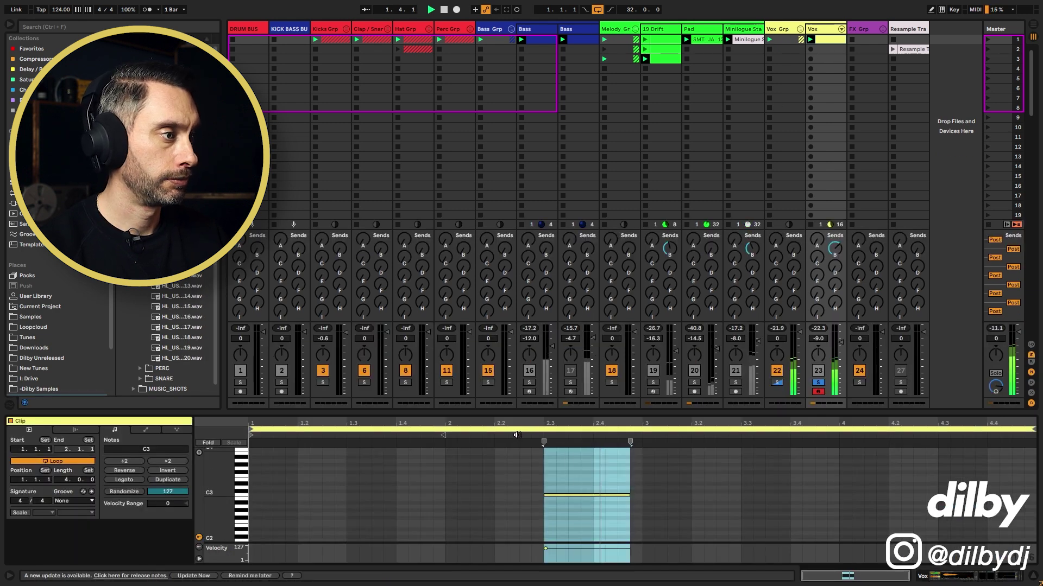
{"action": "key", "text": "shift+Tab"}
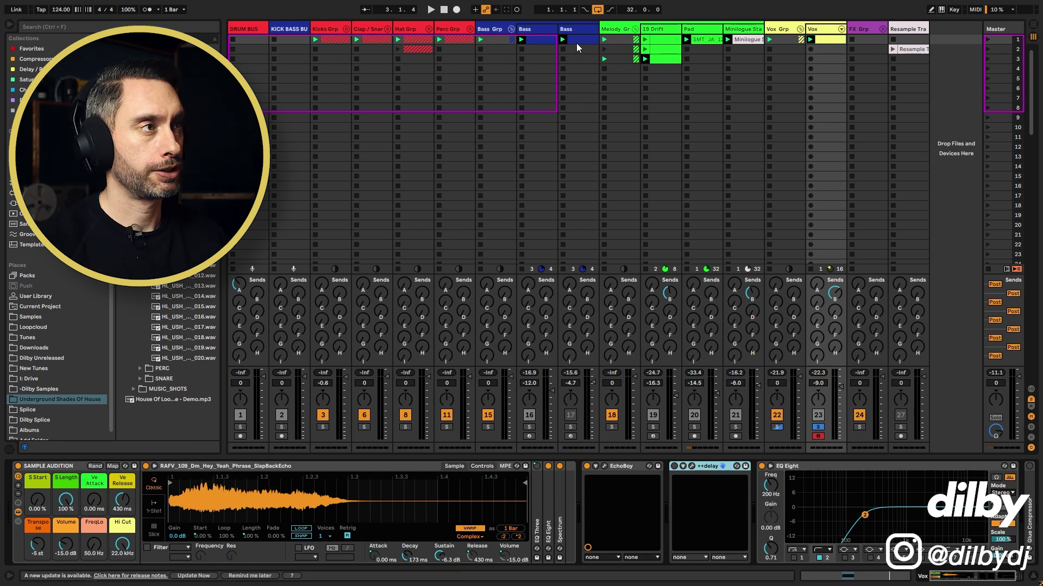
Open Serum on the Bass track with the '05 - BS - Arty and baty driving' preset and reposition it.
{"action": "left_click", "coordinate": [538, 29]}
{"action": "left_click", "coordinate": [132, 466]}
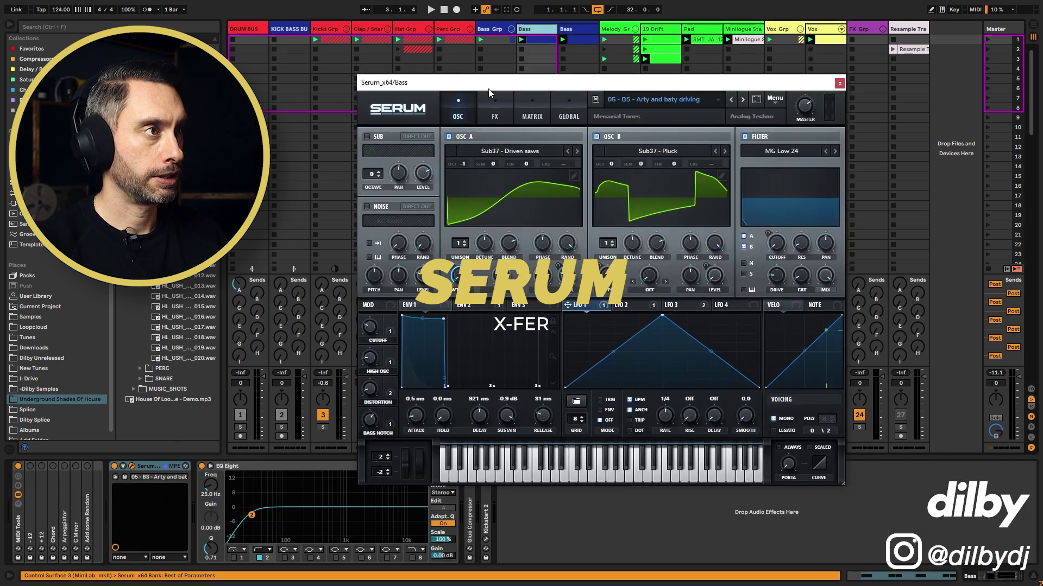
{"action": "left_click_drag", "start_coordinate": [491, 84], "coordinate": [445, 70]}
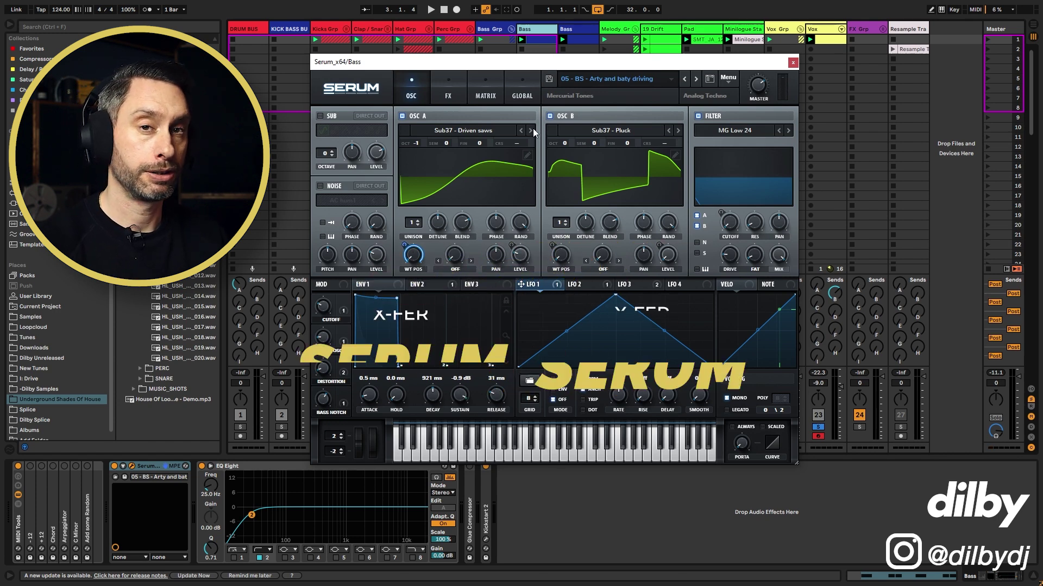
{"action": "left_click_drag", "start_coordinate": [563, 67], "coordinate": [548, 79]}
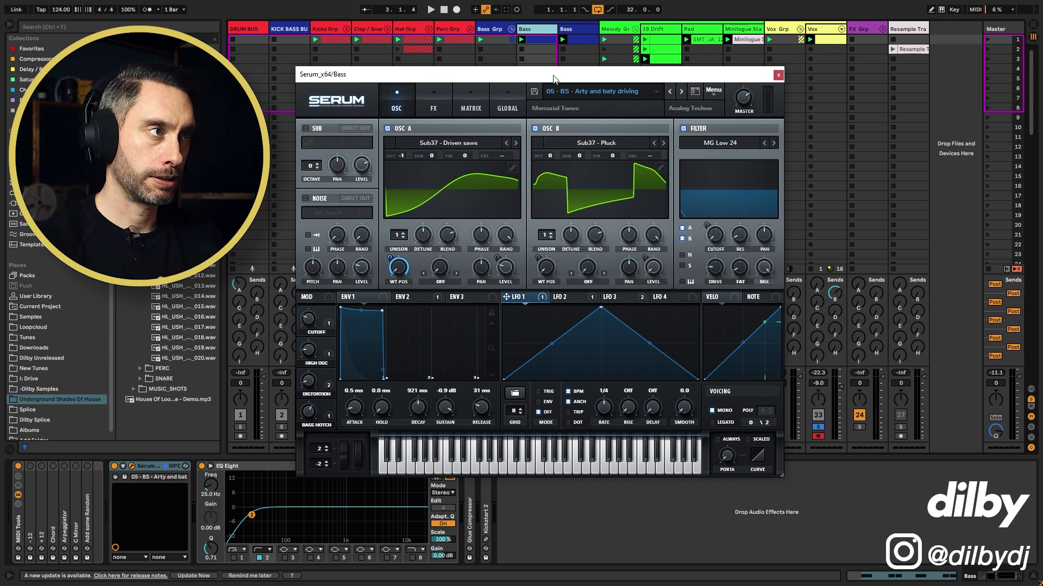
{"action": "left_click_drag", "start_coordinate": [553, 79], "coordinate": [547, 78]}
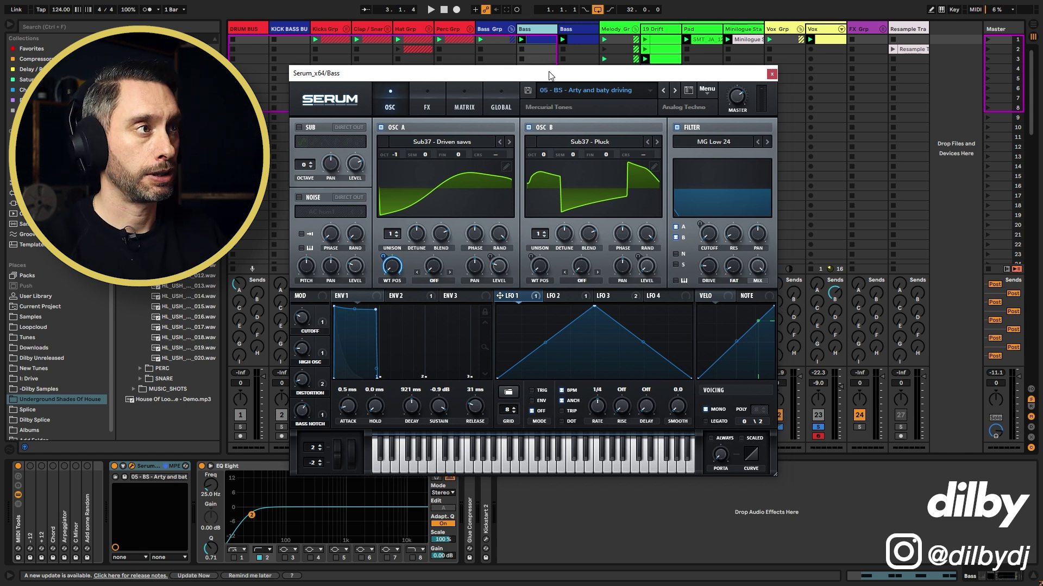
{"action": "left_click_drag", "start_coordinate": [558, 87], "coordinate": [561, 82]}
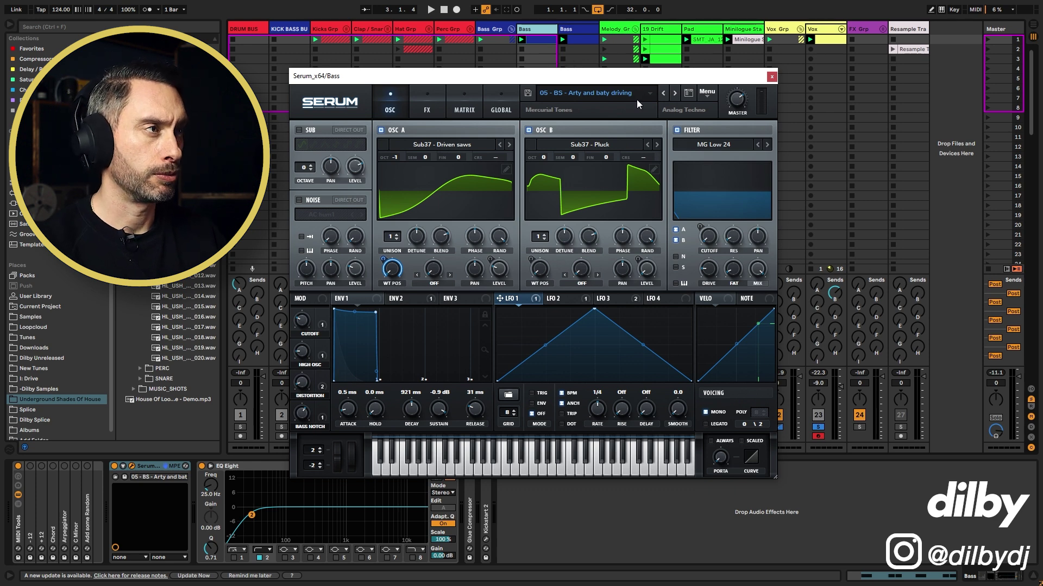
{"action": "left_click_drag", "start_coordinate": [580, 80], "coordinate": [644, 83]}
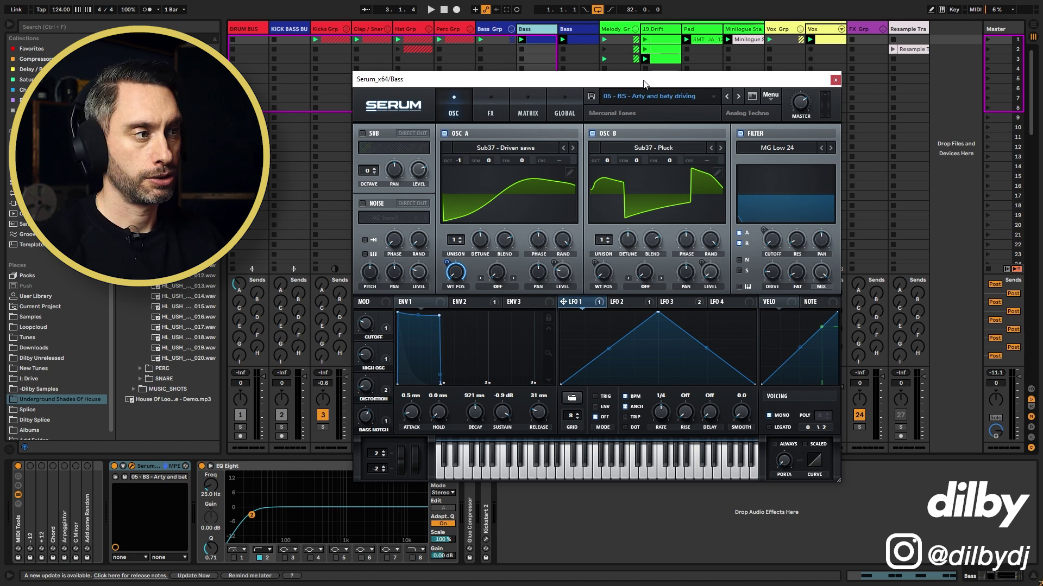
{"action": "left_click_drag", "start_coordinate": [644, 86], "coordinate": [636, 96]}
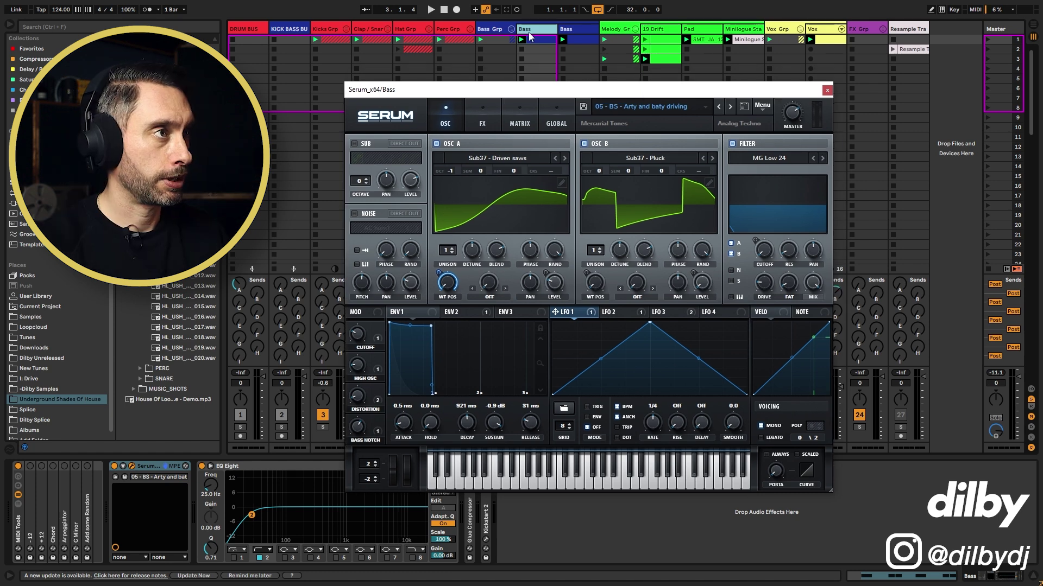
Open Vital on the second Bass track and Serum on the first, then close Serum.
{"action": "left_click", "coordinate": [531, 29]}
{"action": "left_click", "coordinate": [571, 28]}
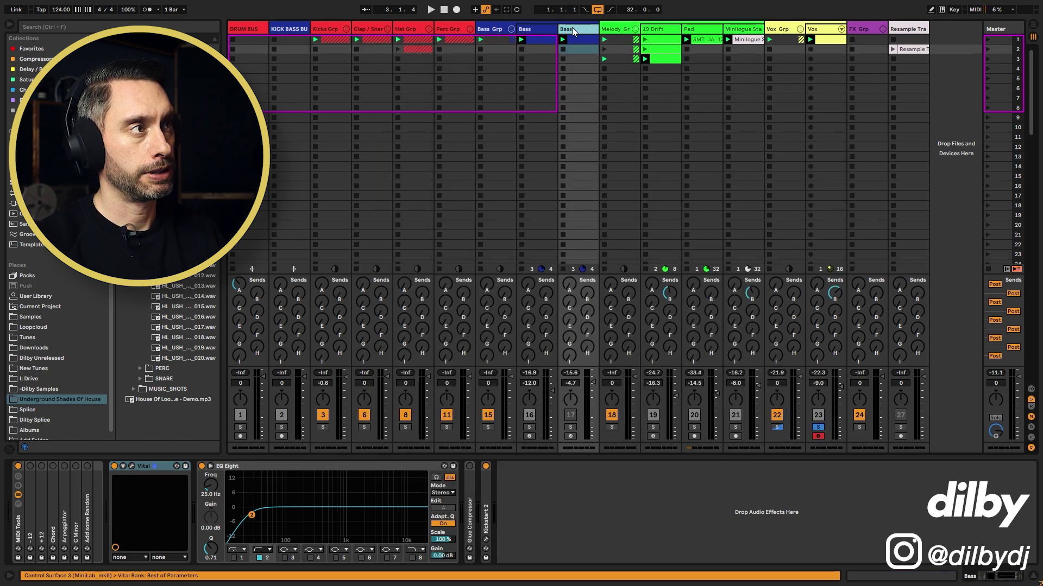
{"action": "left_click", "coordinate": [131, 466]}
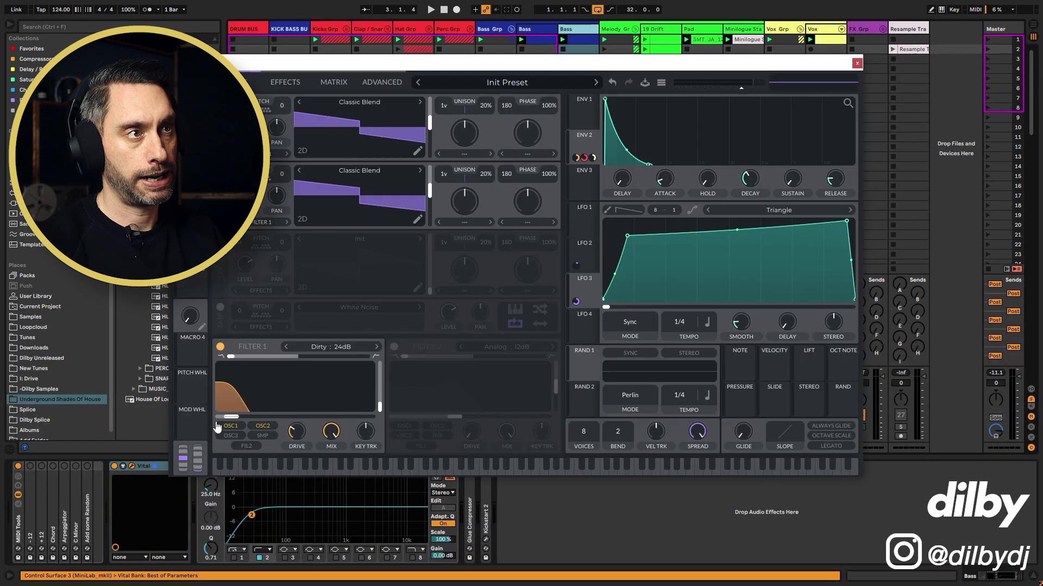
{"action": "left_click_drag", "start_coordinate": [401, 65], "coordinate": [532, 85]}
{"action": "left_click", "coordinate": [533, 30]}
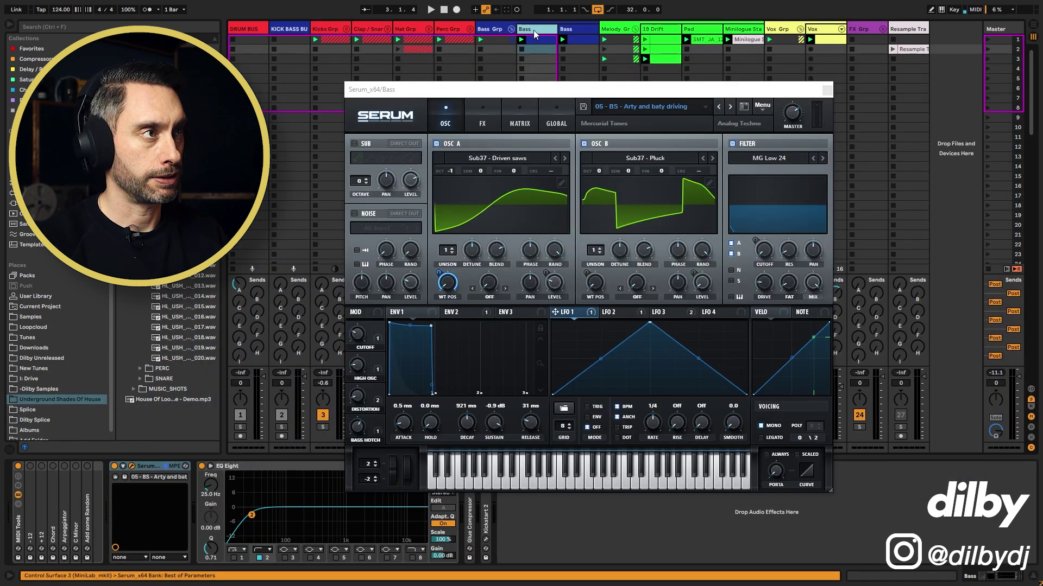
{"action": "left_click_drag", "start_coordinate": [642, 95], "coordinate": [830, 85]}
{"action": "left_click", "coordinate": [979, 80]}
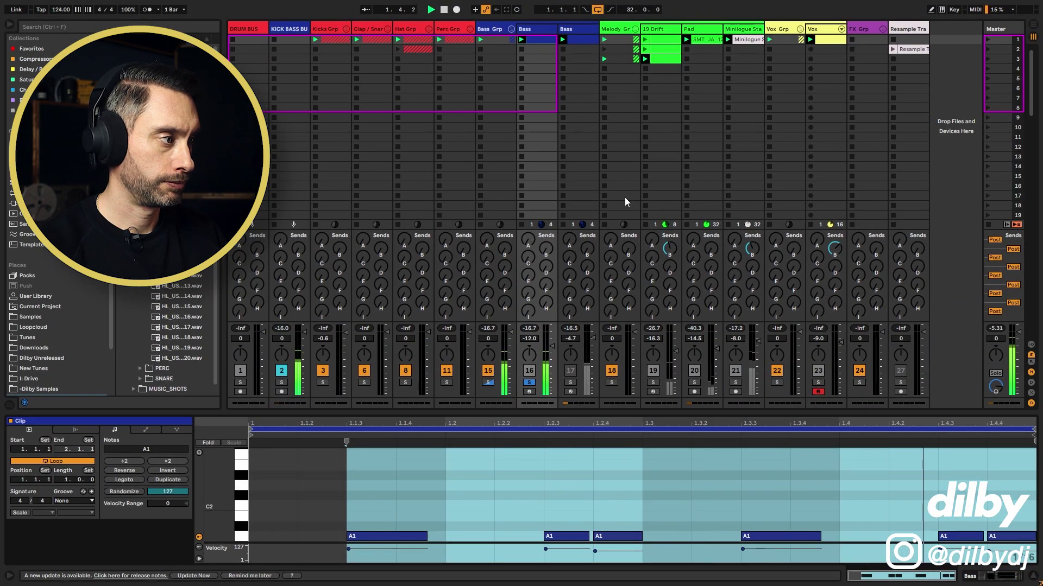
Play the beat and briefly open Vital from the bass clip before closing it.
{"action": "left_click", "coordinate": [285, 383]}
{"action": "key", "text": "space"}
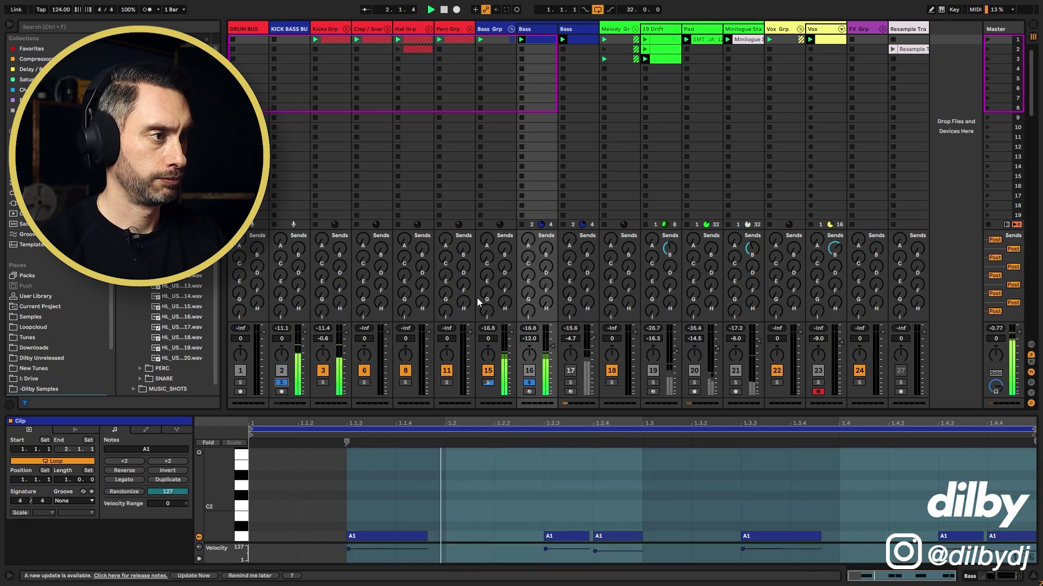
{"action": "left_click", "coordinate": [574, 38]}
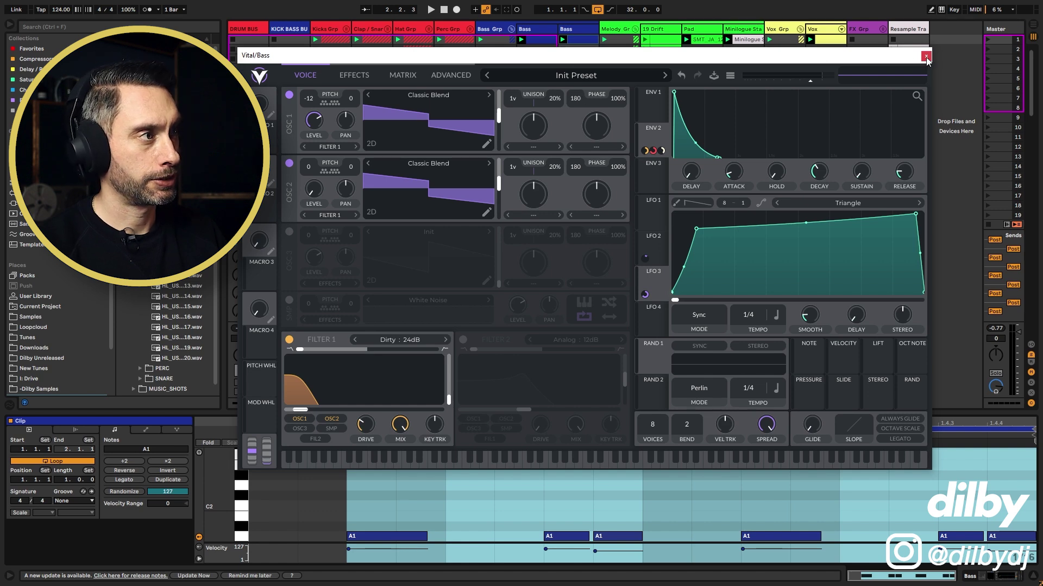
{"action": "left_click", "coordinate": [926, 57]}
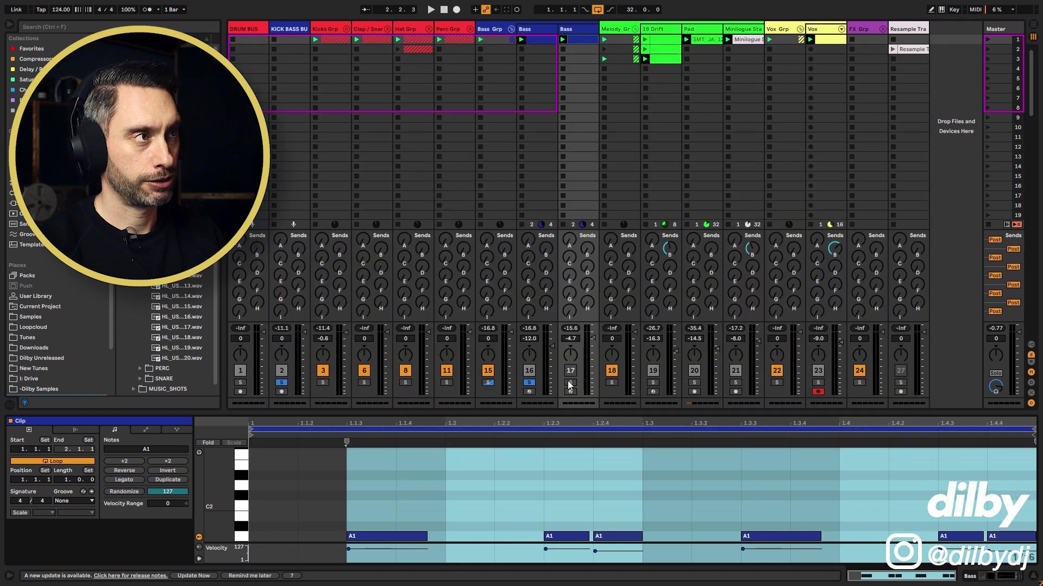
Solo track 17 Bass during playback and bring the first Bass track's Serum window on screen.
{"action": "left_click", "coordinate": [569, 383]}
{"action": "key", "text": "space"}
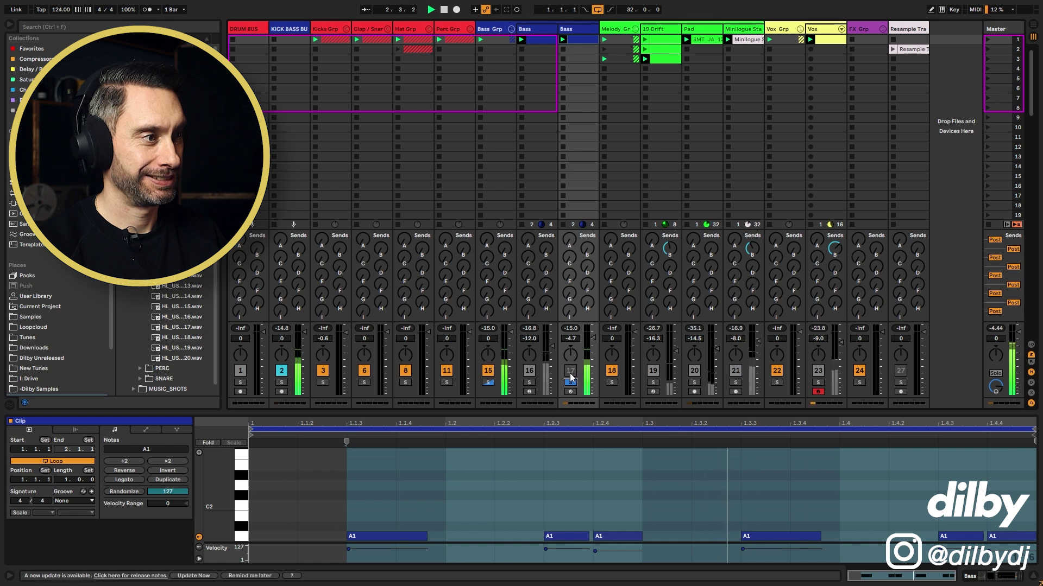
{"action": "left_click", "coordinate": [534, 35]}
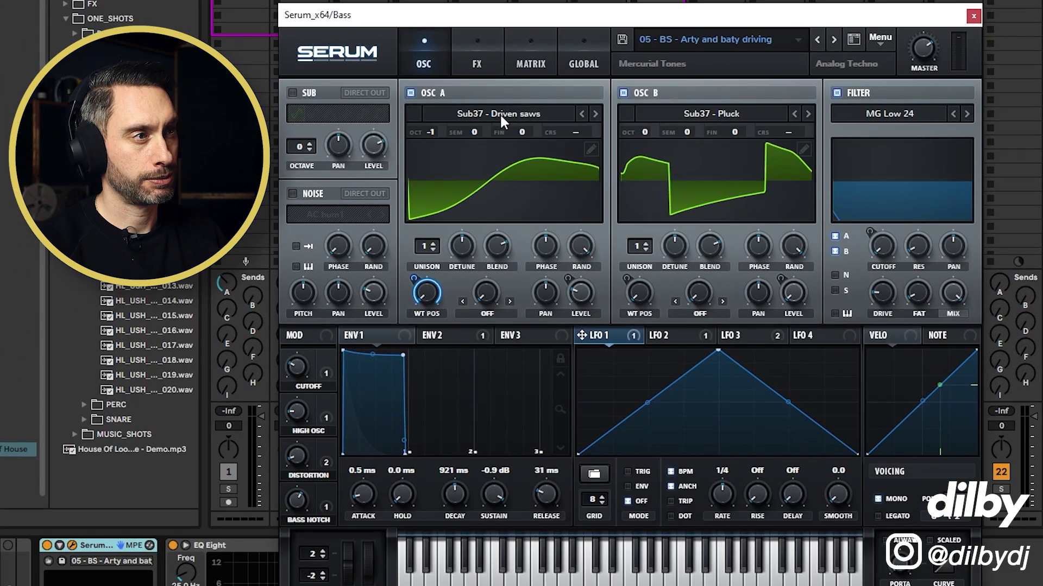
{"action": "left_click_drag", "start_coordinate": [499, 15], "coordinate": [519, 0]}
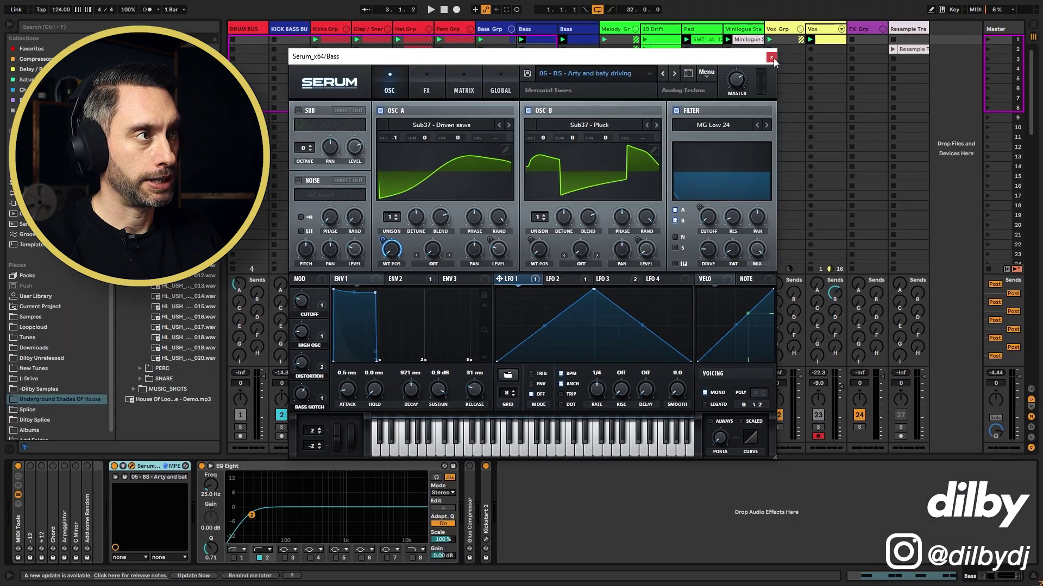
Close Serum and compare the two Bass tracks by switching solo between them during playback.
{"action": "left_click", "coordinate": [773, 57]}
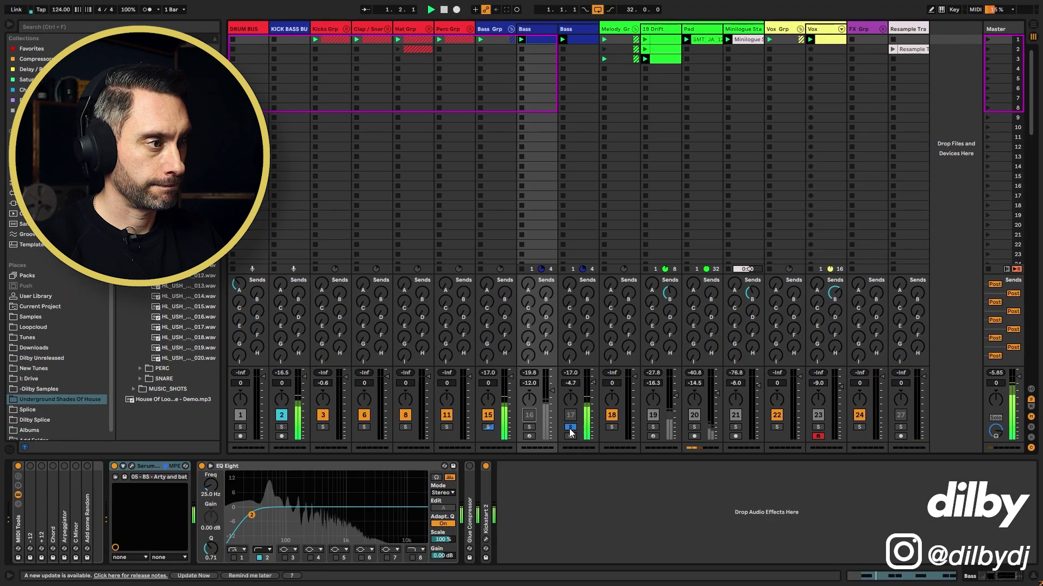
{"action": "left_click", "coordinate": [529, 427]}
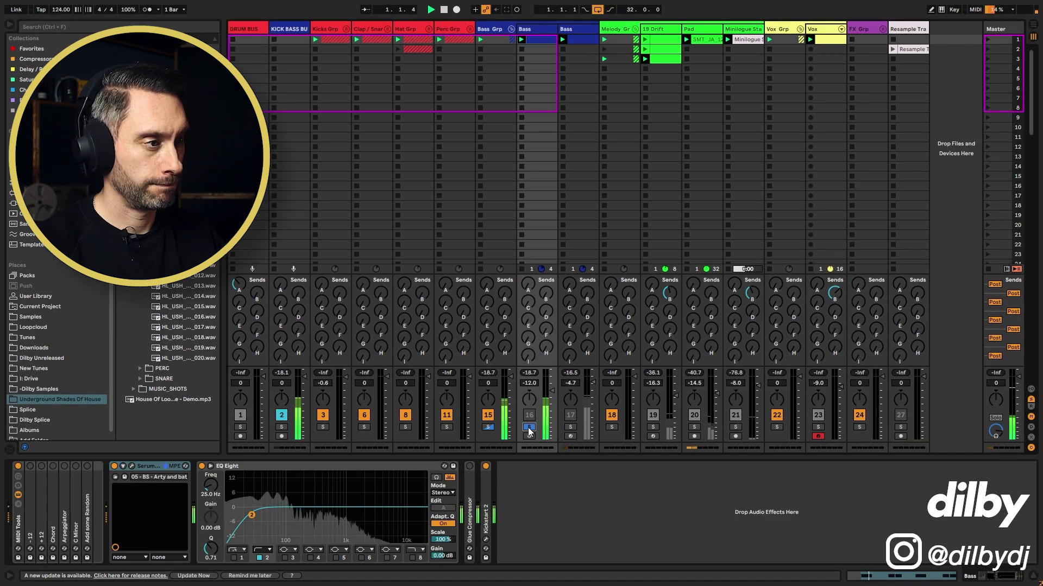
{"action": "key", "text": "space"}
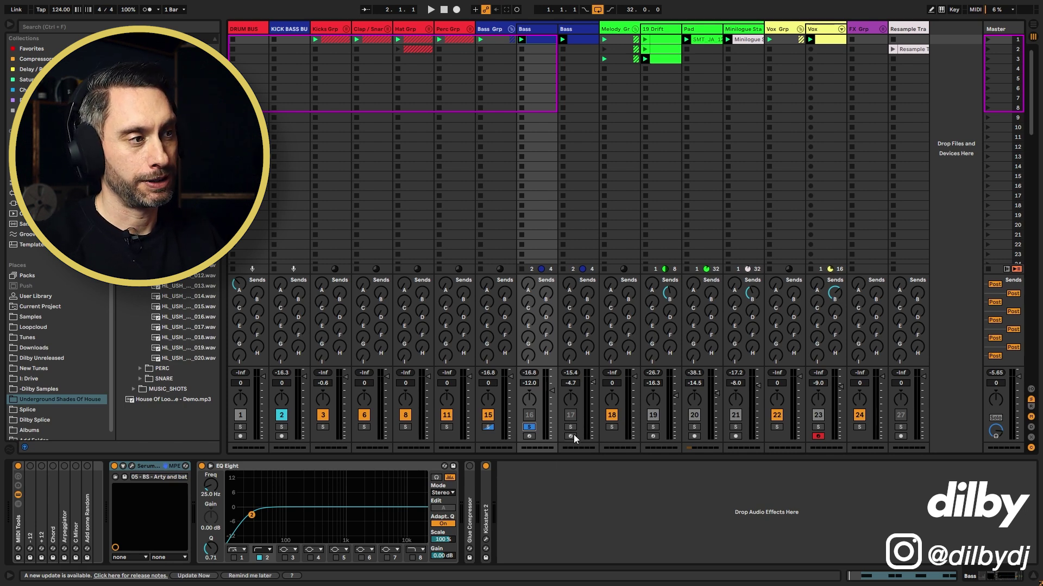
{"action": "left_click", "coordinate": [579, 31]}
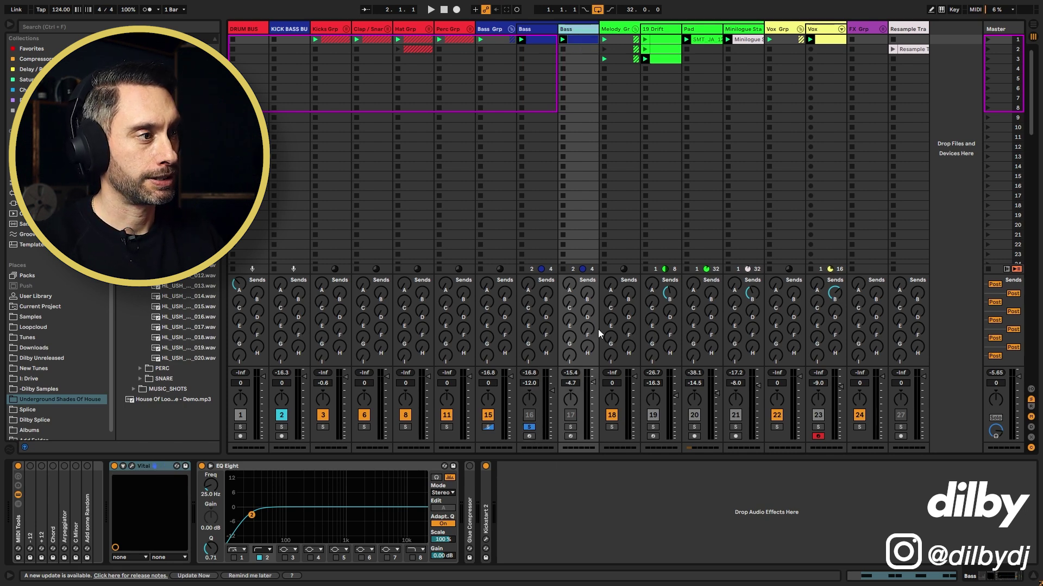
{"action": "key", "text": "space"}
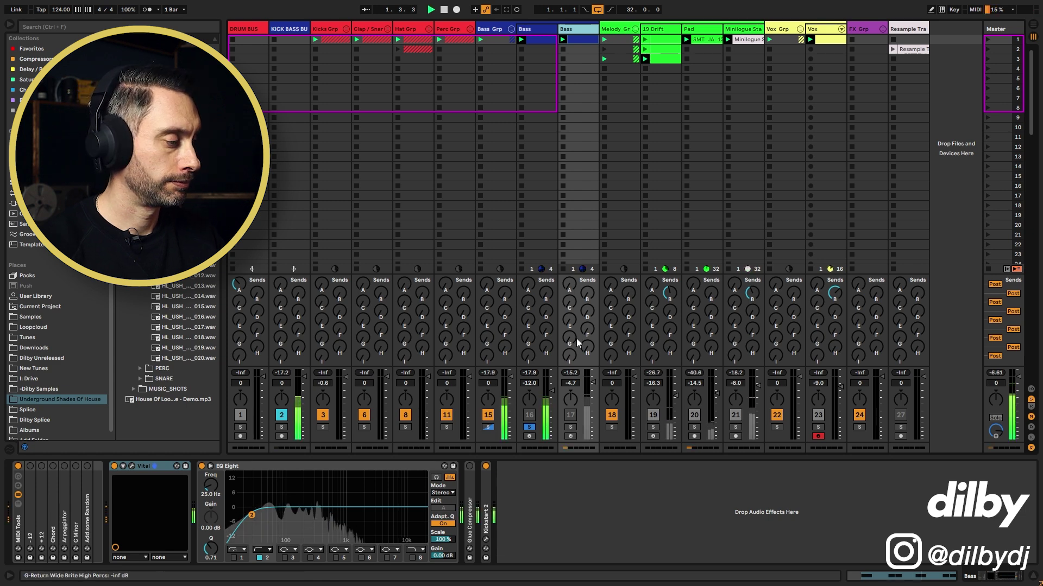
{"action": "left_click", "coordinate": [570, 427]}
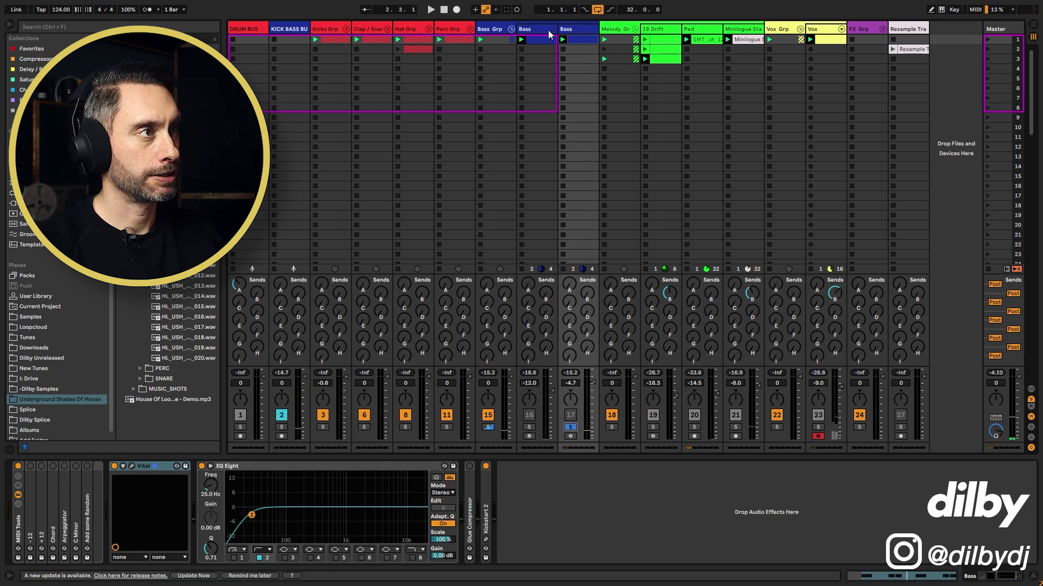
Unsolo the second Bass track and open its Vital window, shifting it left.
{"action": "left_click_drag", "start_coordinate": [586, 161], "coordinate": [544, 168]}
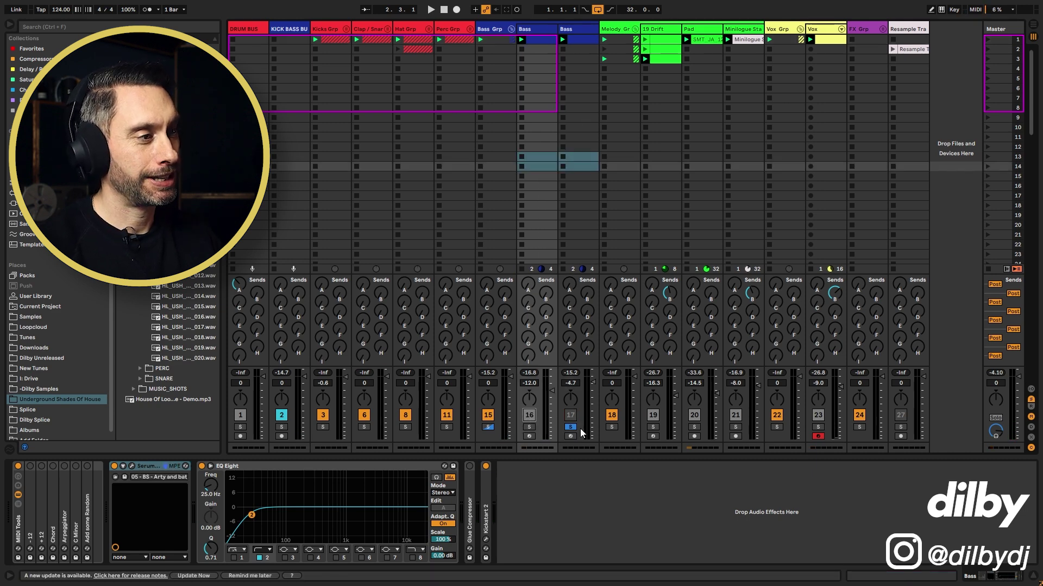
{"action": "left_click", "coordinate": [569, 428]}
{"action": "left_click", "coordinate": [569, 202]}
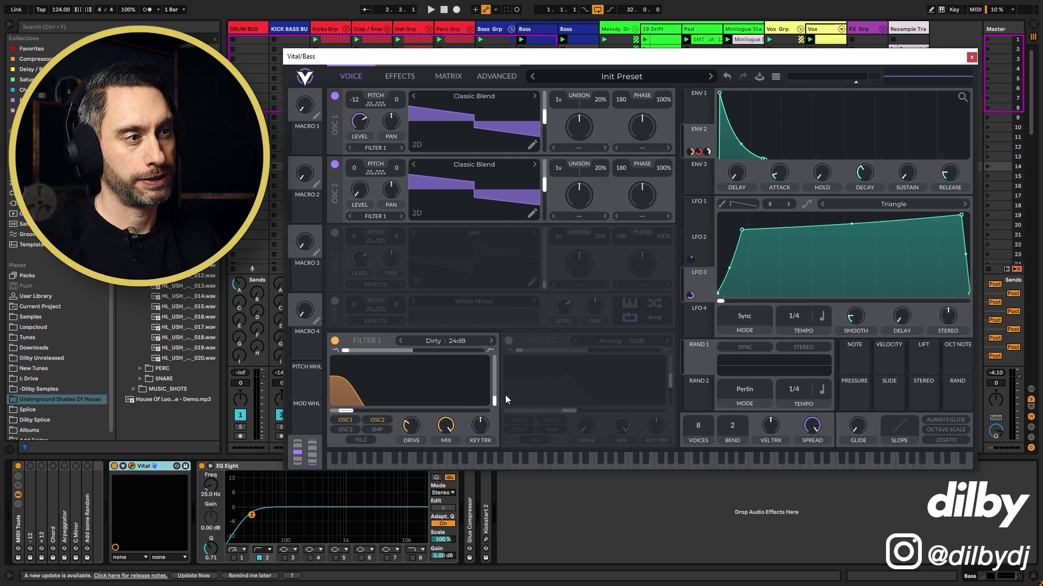
{"action": "left_click_drag", "start_coordinate": [865, 60], "coordinate": [839, 60]}
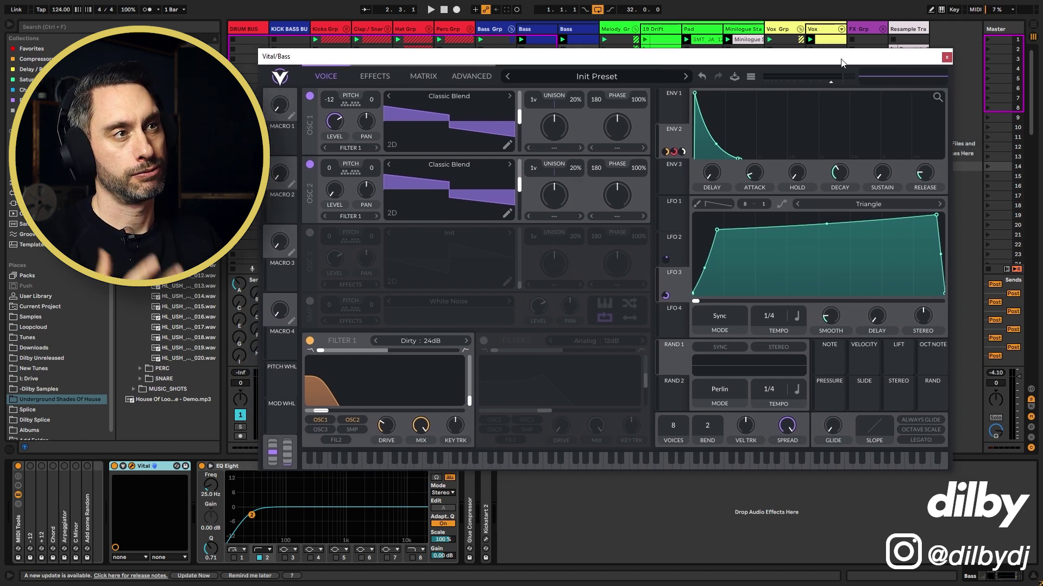
{"action": "left_click_drag", "start_coordinate": [910, 61], "coordinate": [904, 60]}
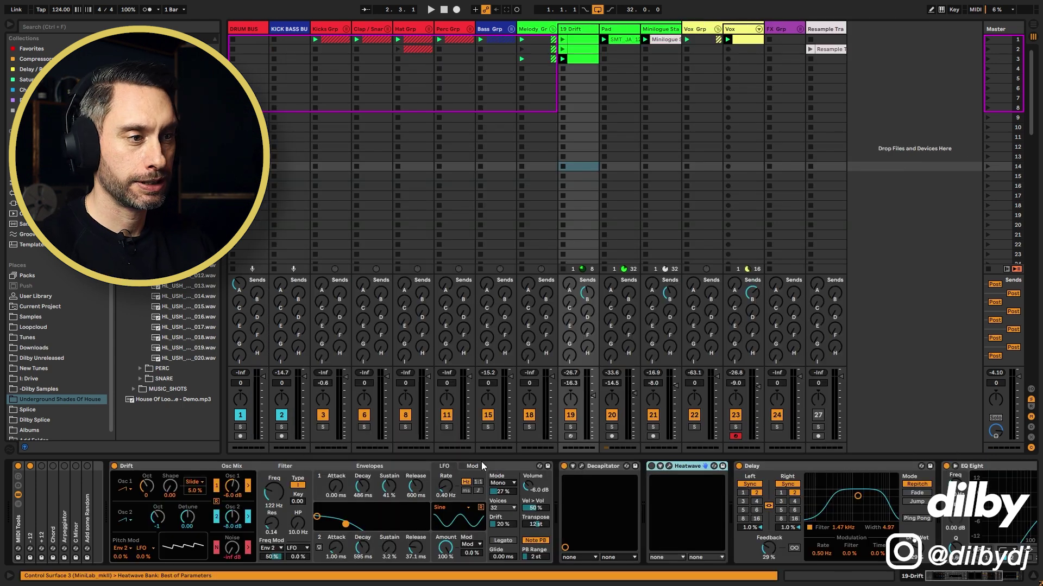
Play the soloed 19 Drift part, bypassing its Delay briefly and switching it back on.
{"action": "left_click", "coordinate": [569, 427]}
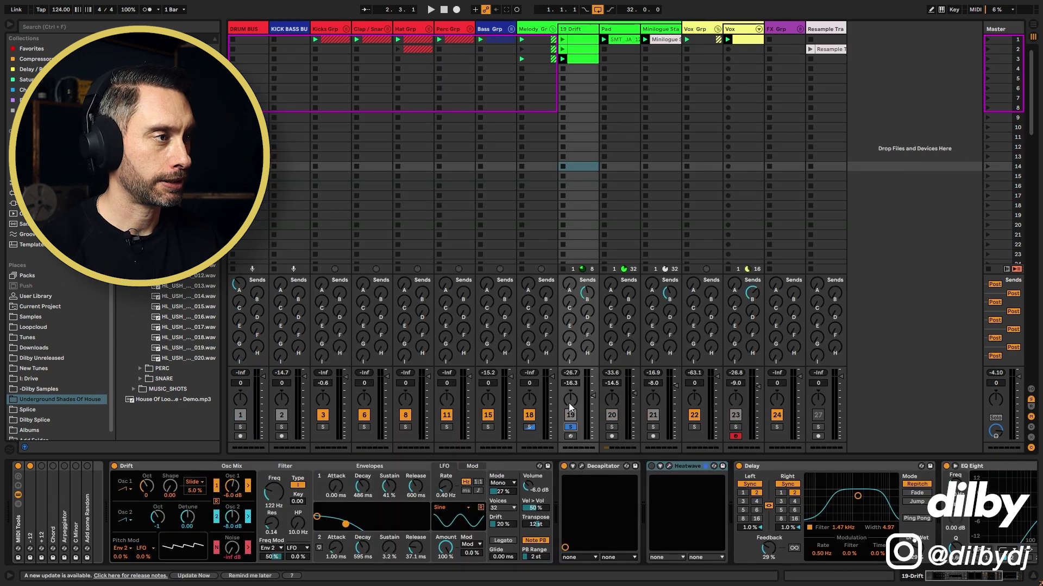
{"action": "key", "text": "space"}
{"action": "left_click", "coordinate": [576, 49]}
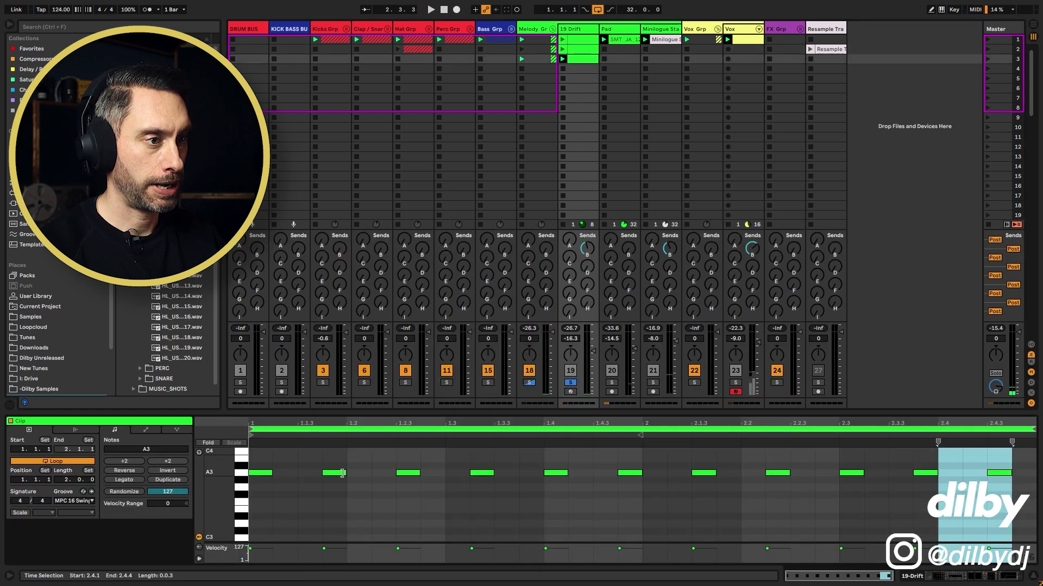
{"action": "left_click", "coordinate": [577, 28]}
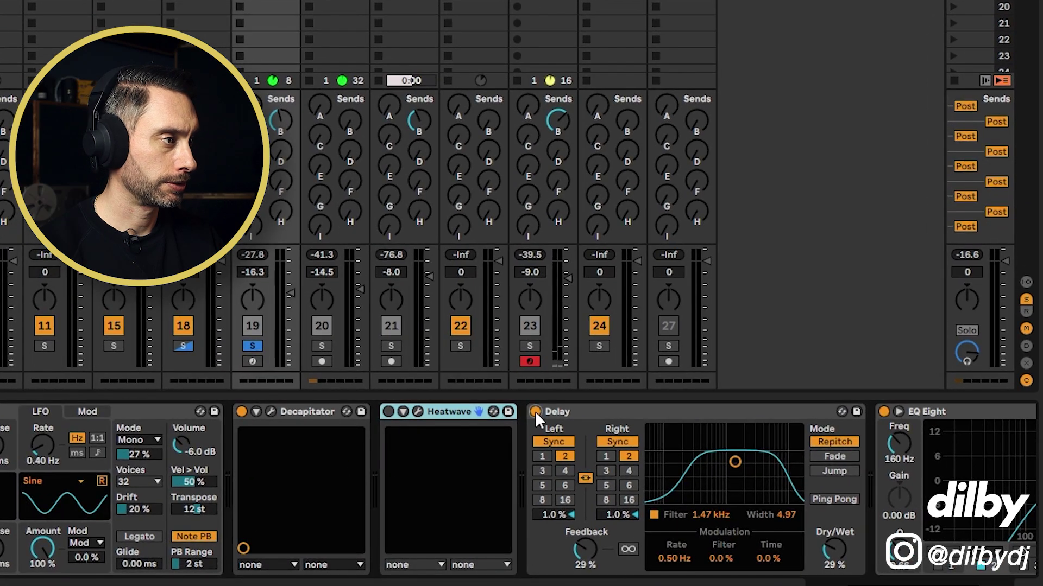
{"action": "left_click", "coordinate": [535, 412]}
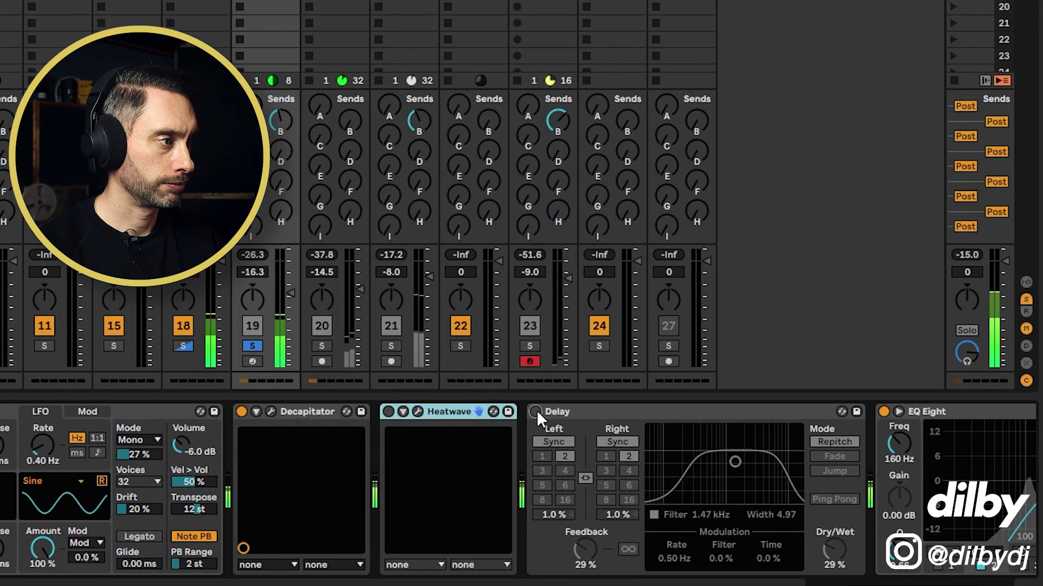
{"action": "left_click", "coordinate": [535, 412]}
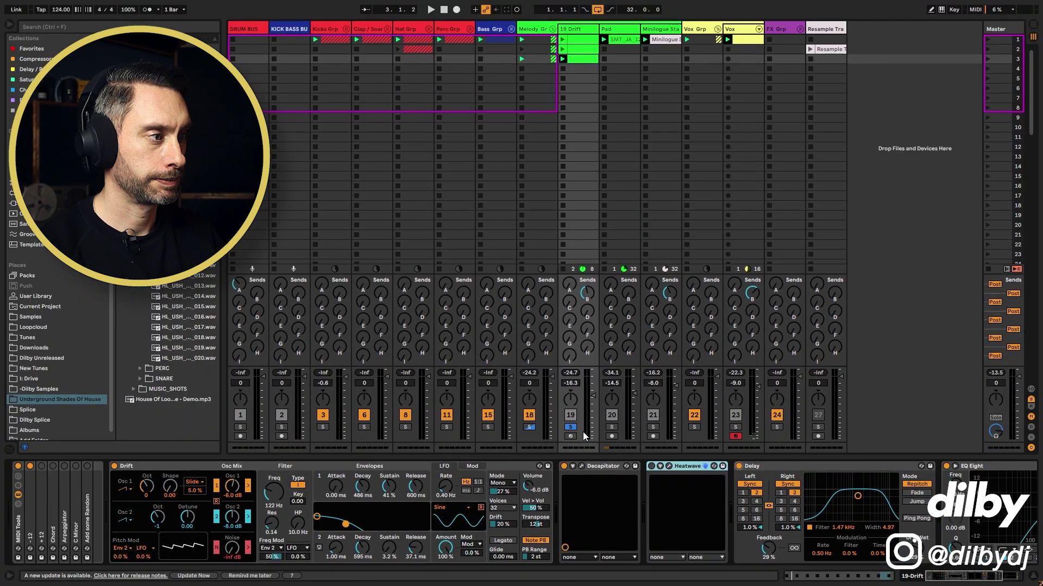
{"action": "key", "text": "space"}
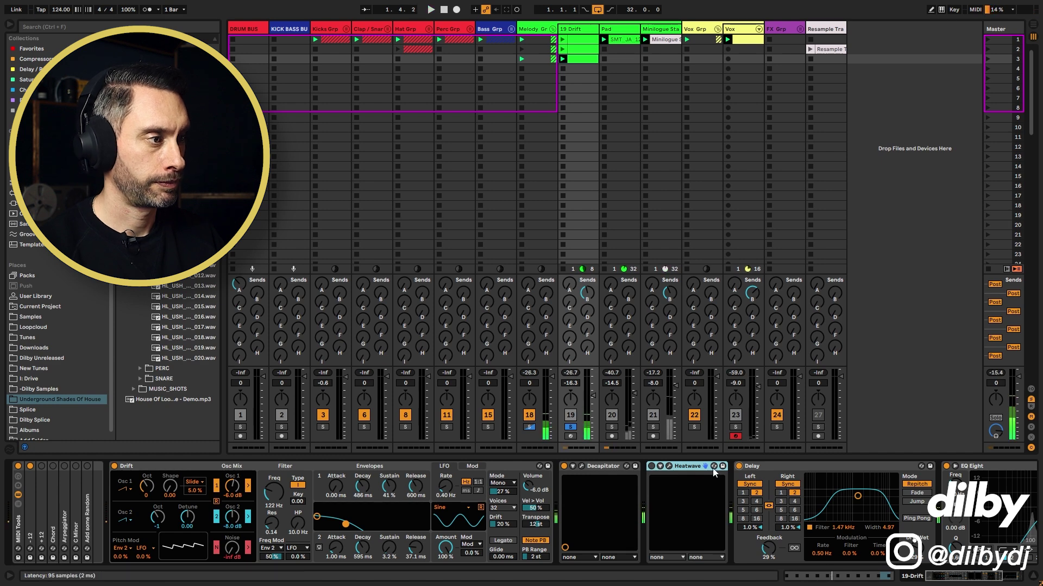
Open 19 Drift's Decapitator window with its Default preset and centre it on screen.
{"action": "left_click", "coordinate": [581, 466]}
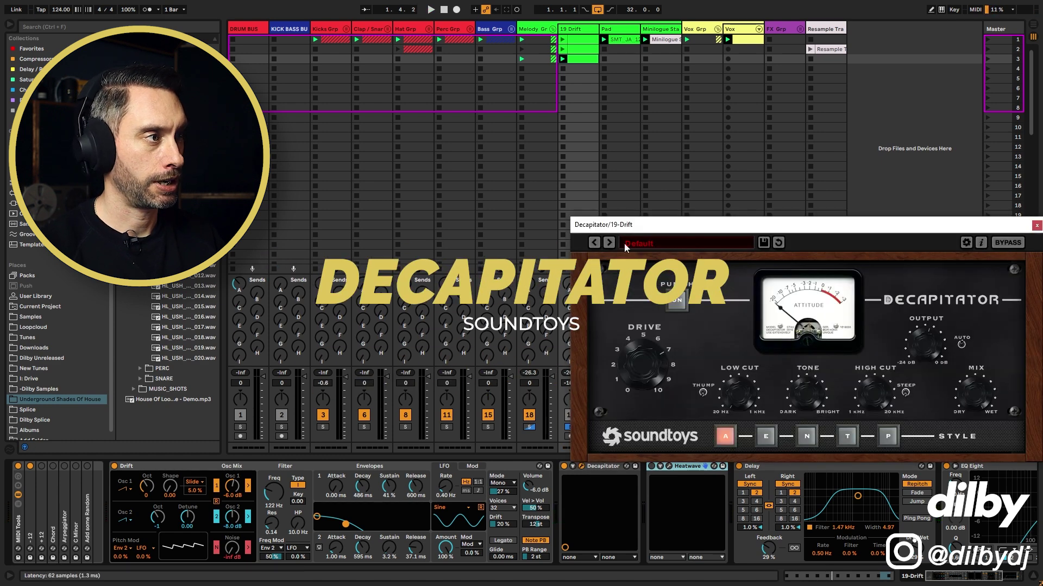
{"action": "left_click_drag", "start_coordinate": [687, 238], "coordinate": [457, 110]}
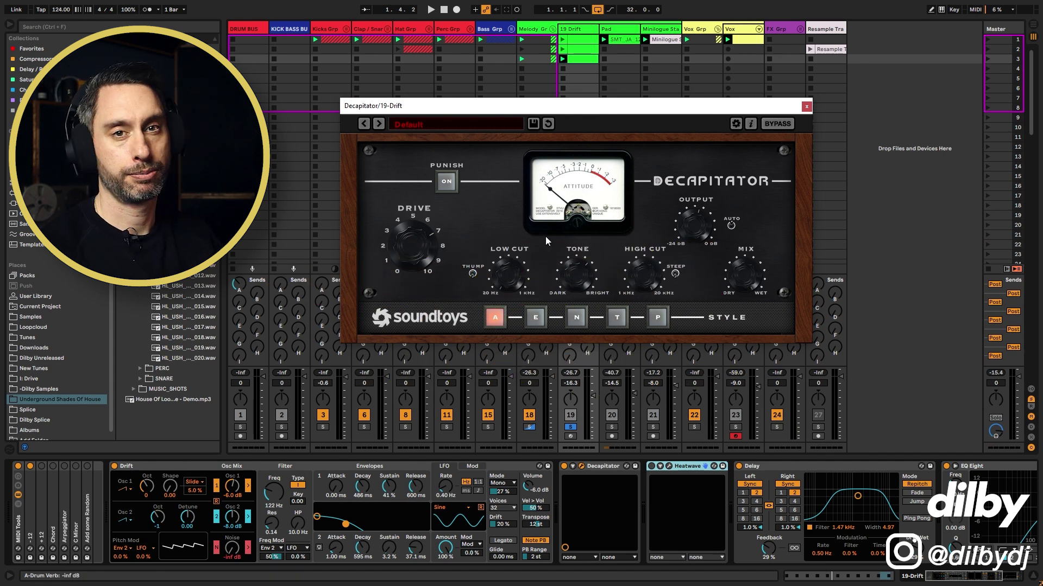
{"action": "left_click_drag", "start_coordinate": [613, 106], "coordinate": [717, 124]}
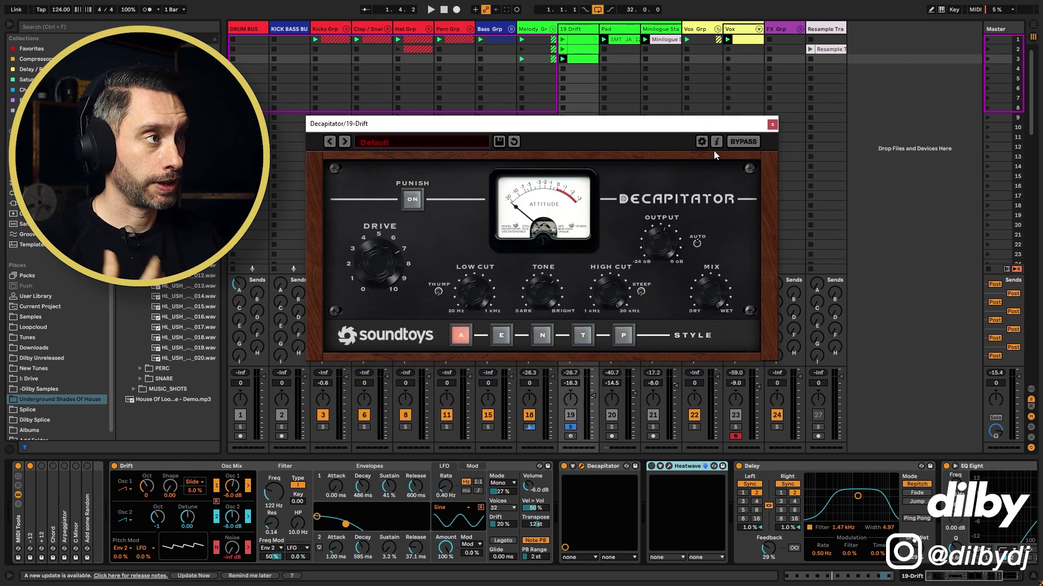
Close Decapitator and centre the Heatwave window, Drive at 0, over the mixer.
{"action": "left_click", "coordinate": [772, 126]}
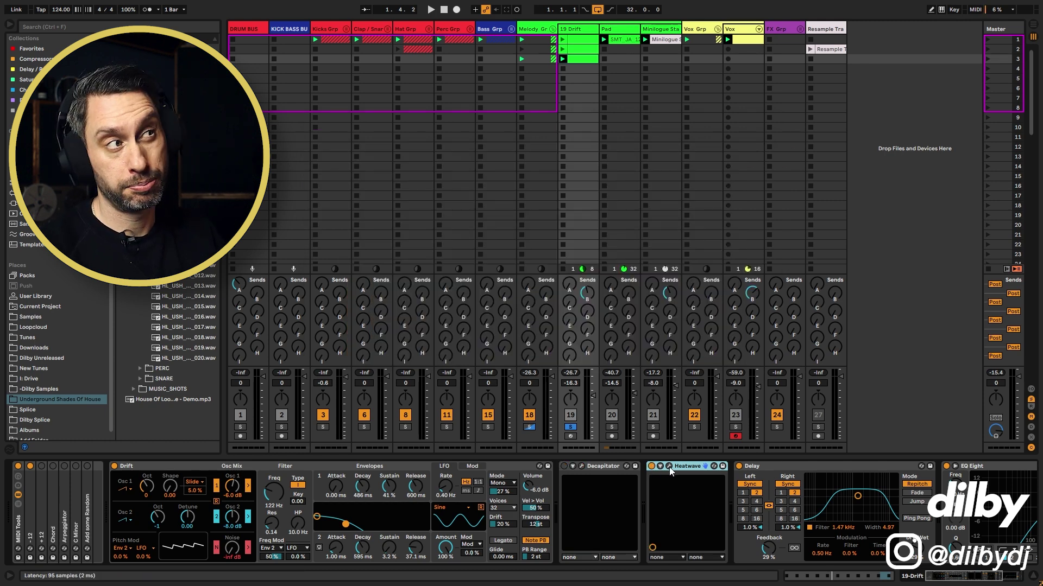
{"action": "left_click", "coordinate": [669, 467]}
{"action": "left_click_drag", "start_coordinate": [382, 75], "coordinate": [700, 97]}
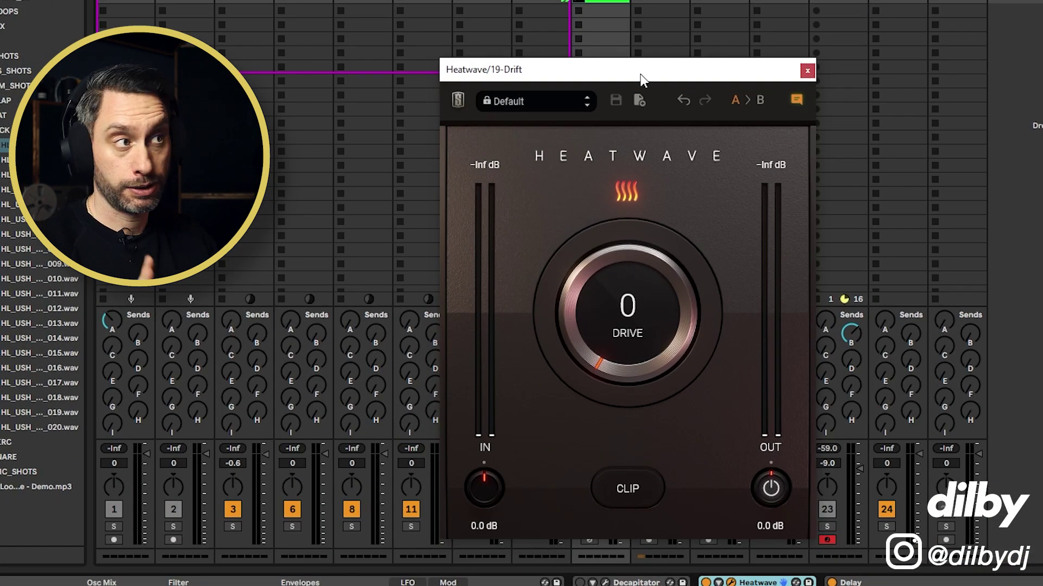
{"action": "left_click_drag", "start_coordinate": [641, 78], "coordinate": [607, 84]}
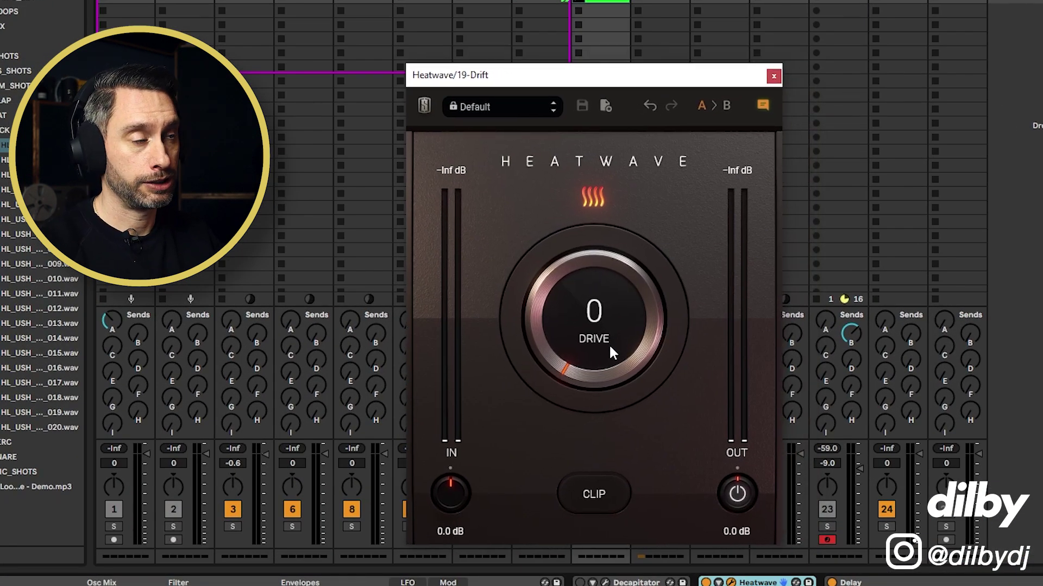
{"action": "left_click_drag", "start_coordinate": [622, 80], "coordinate": [529, 119]}
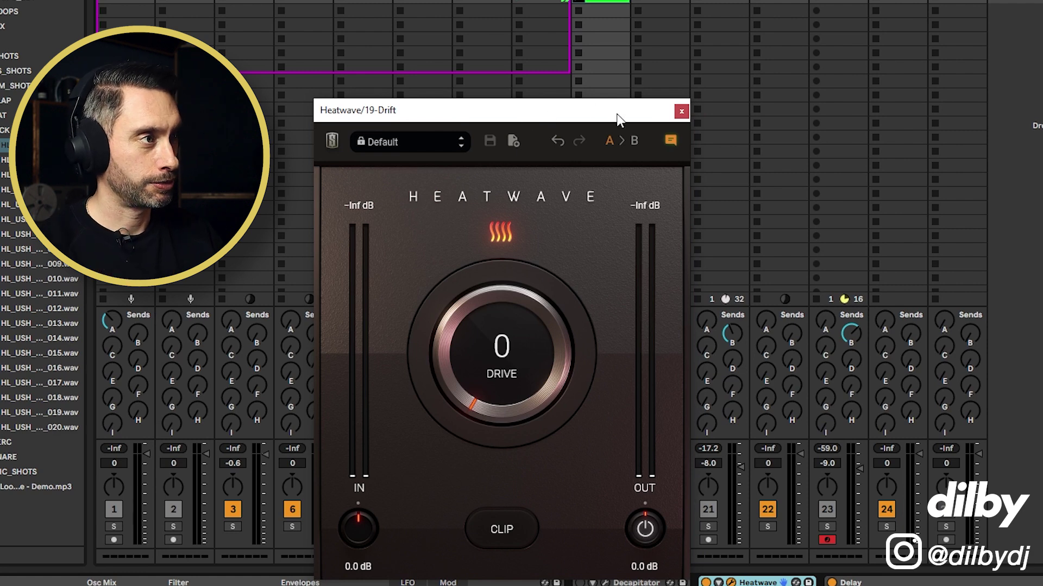
{"action": "left_click_drag", "start_coordinate": [618, 115], "coordinate": [546, 99]}
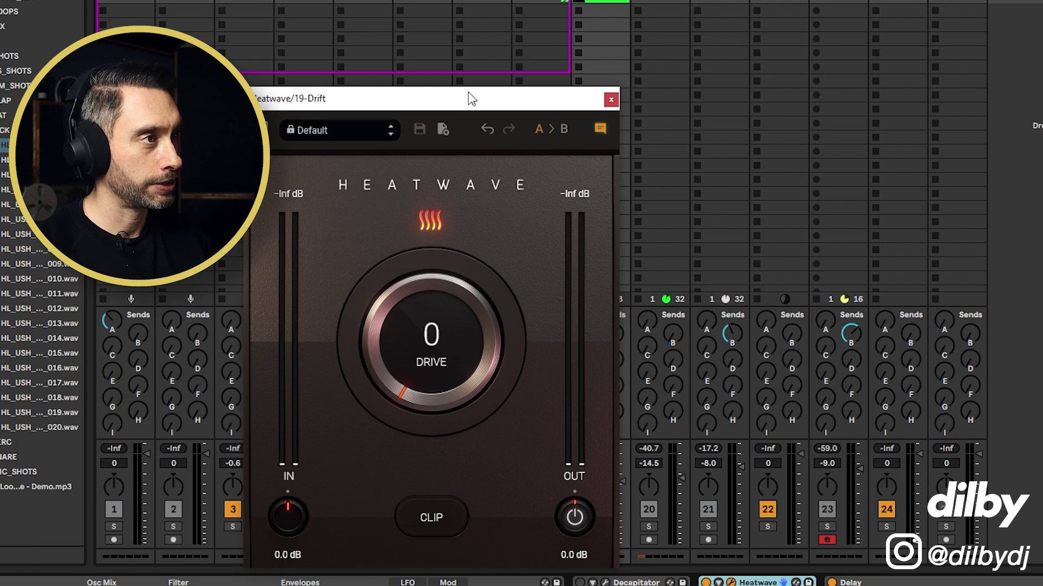
{"action": "left_click_drag", "start_coordinate": [482, 103], "coordinate": [463, 97]}
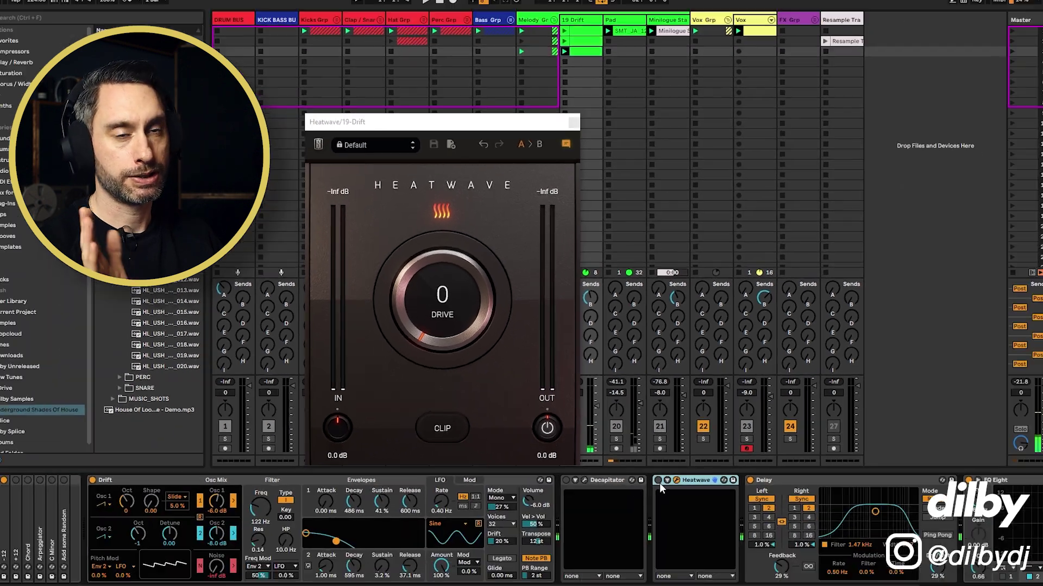
Compare Heatwave and Decapitator by toggling their device switches, ending with Heatwave enabled.
{"action": "left_click", "coordinate": [705, 582]}
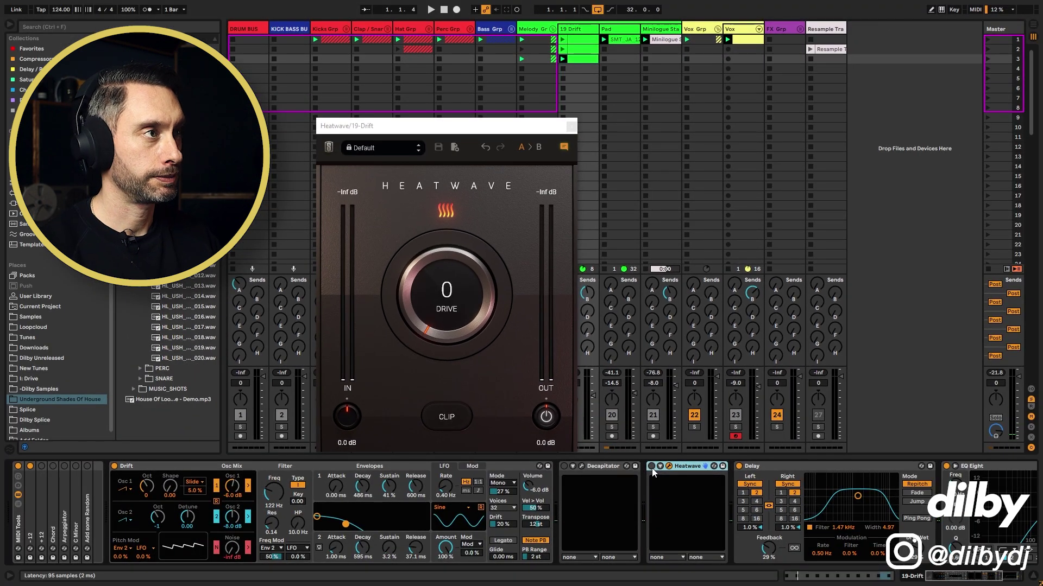
{"action": "left_click", "coordinate": [652, 467]}
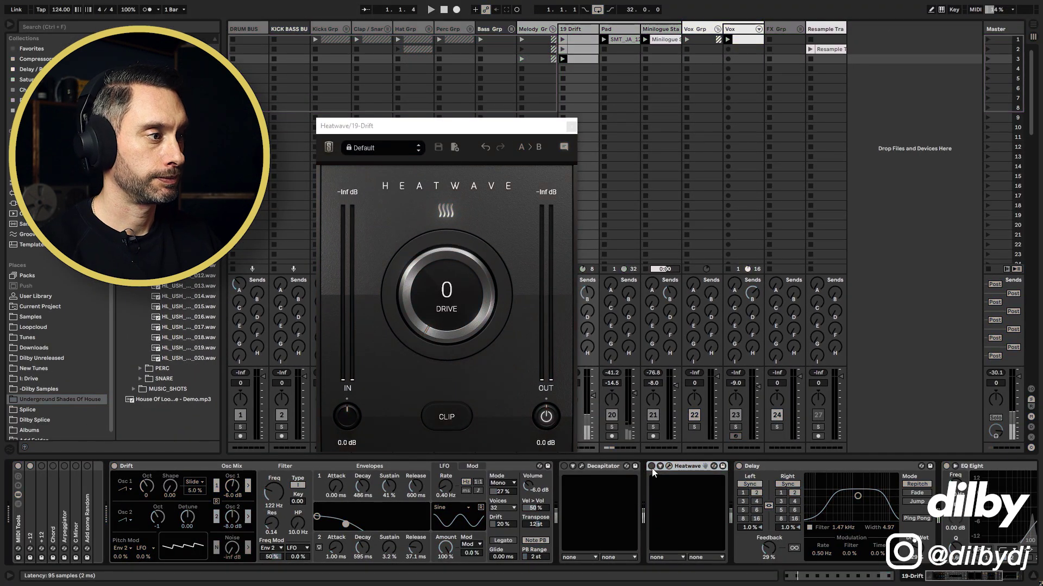
{"action": "left_click", "coordinate": [564, 467]}
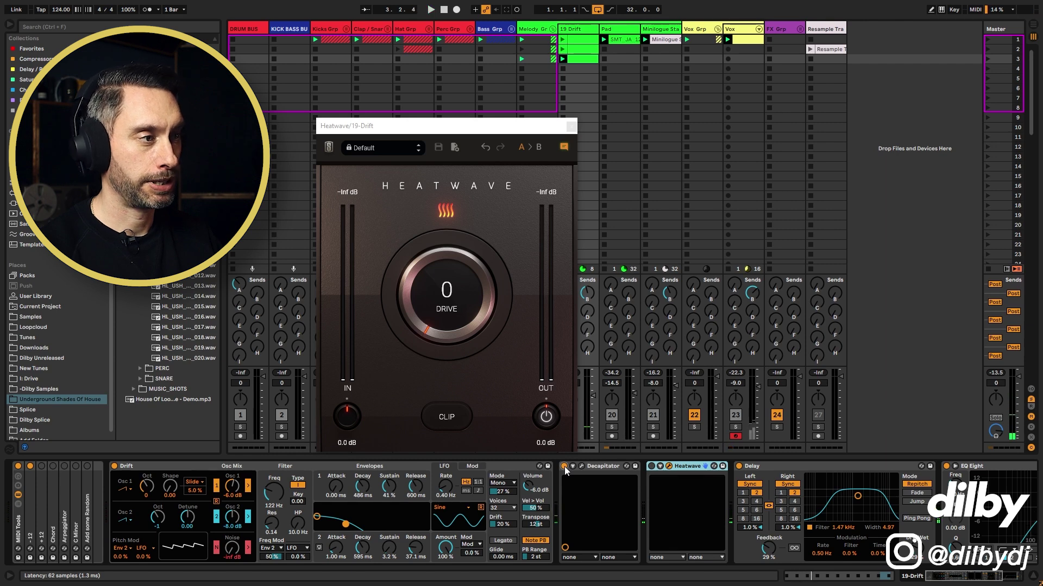
{"action": "left_click", "coordinate": [598, 467]}
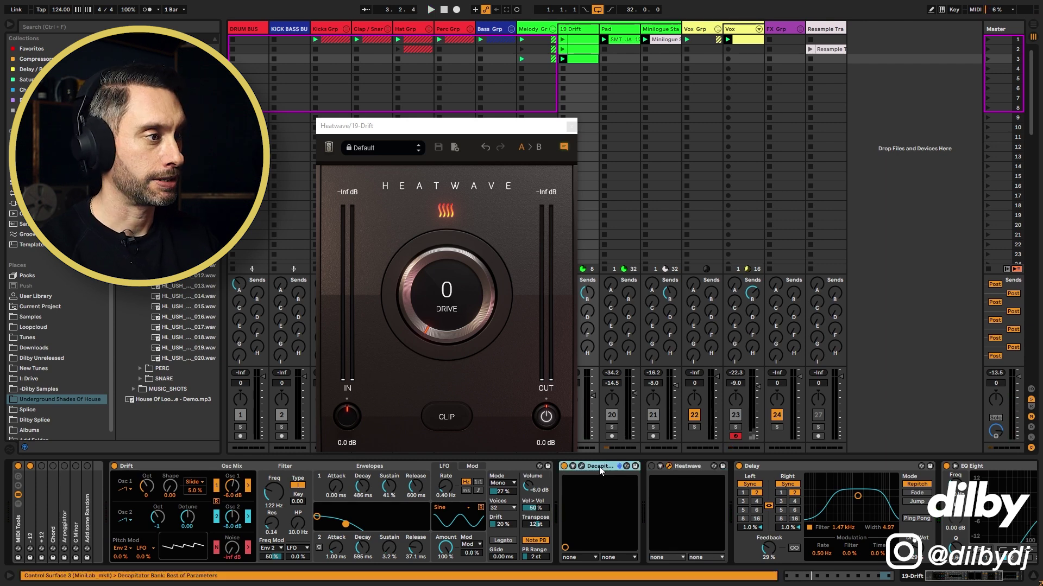
Enable Heatwave in place of Decapitator on 19-Drift and push its Drive up to 100.
{"action": "left_click", "coordinate": [565, 466]}
{"action": "key", "text": "space"}
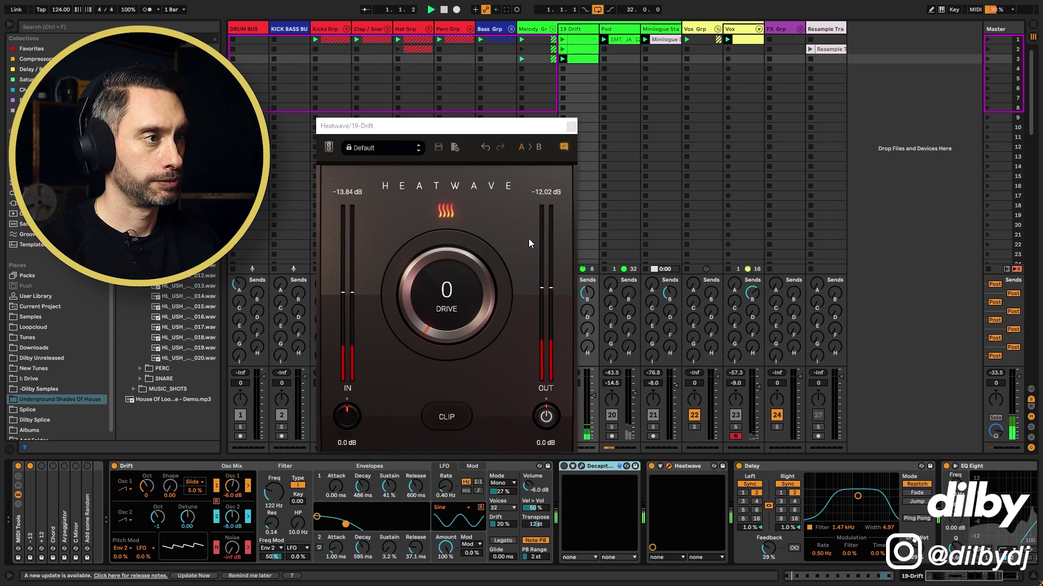
{"action": "left_click_drag", "start_coordinate": [471, 320], "coordinate": [456, 178]}
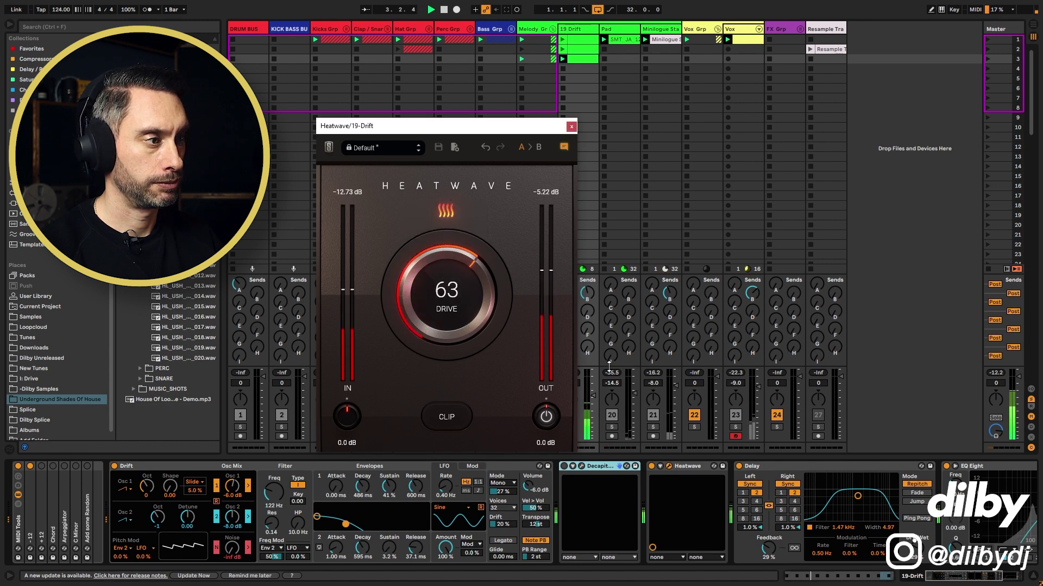
{"action": "left_click", "coordinate": [651, 467]}
{"action": "left_click", "coordinate": [651, 466]}
{"action": "left_click_drag", "start_coordinate": [446, 304], "coordinate": [458, 229]}
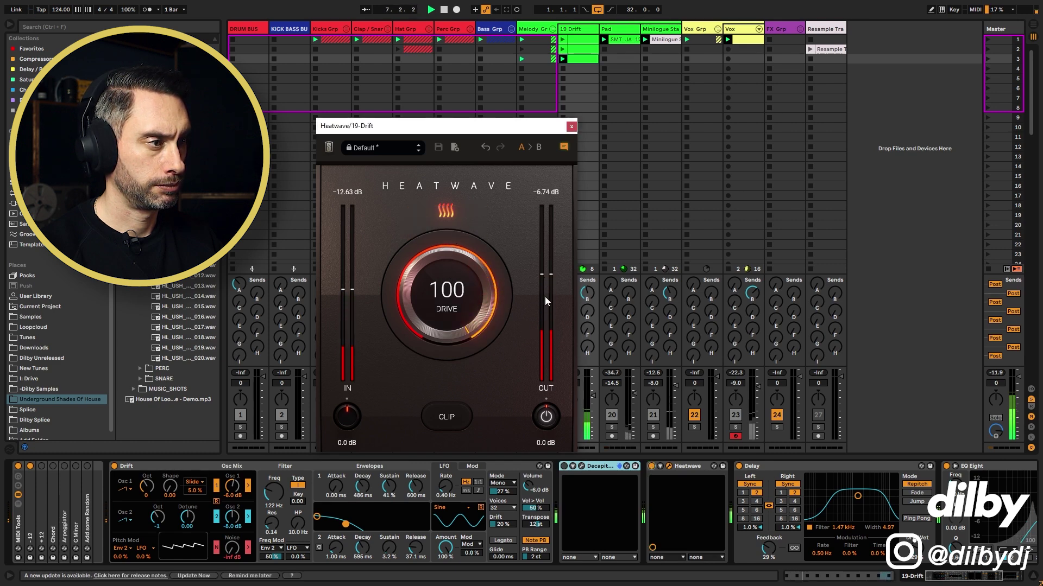
Trim Heatwave's output to -3.7 dB, comparing it against bypass and leaving it active.
{"action": "left_click", "coordinate": [547, 418]}
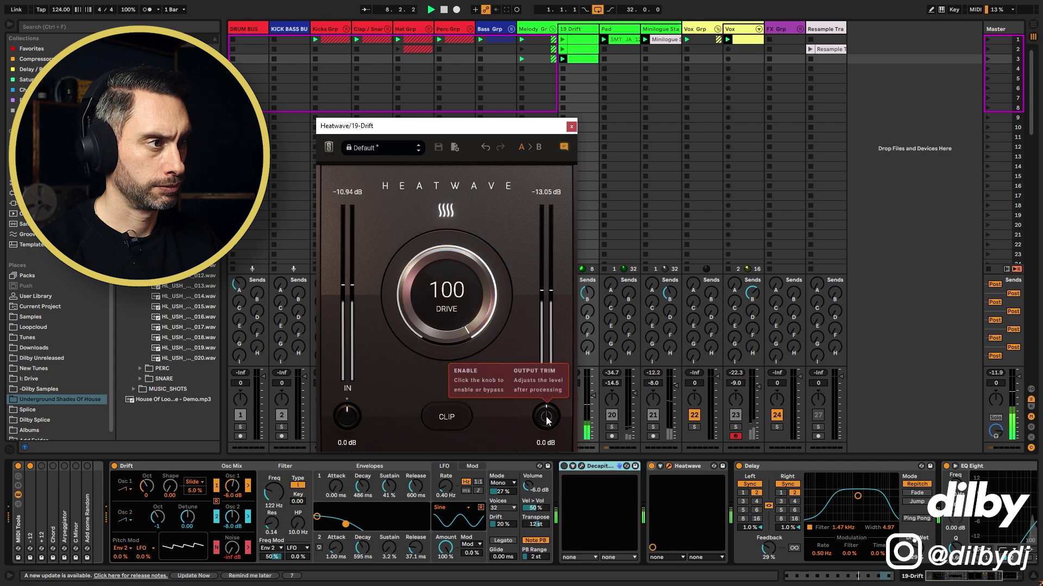
{"action": "left_click", "coordinate": [547, 418]}
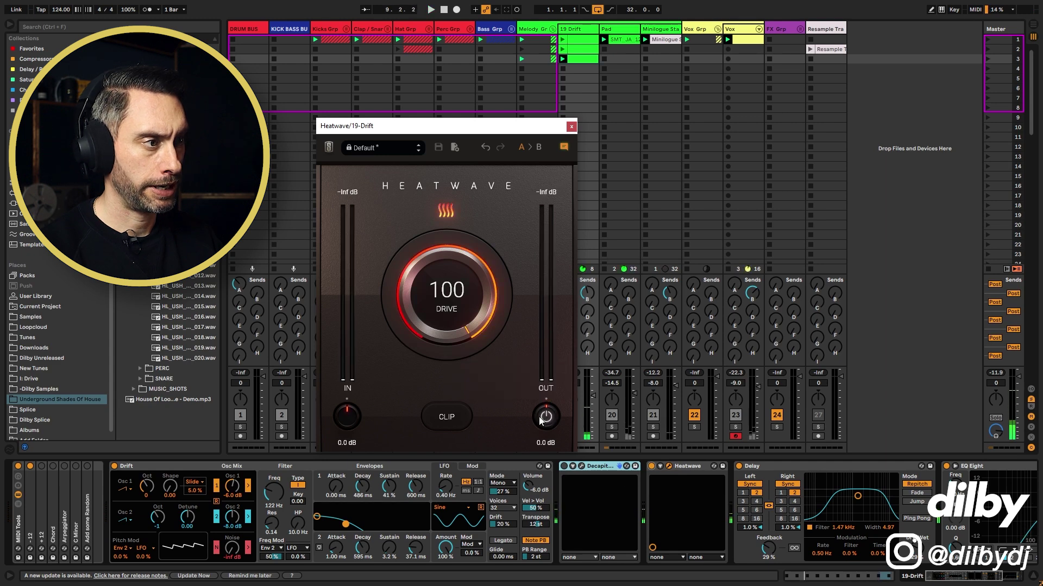
{"action": "left_click_drag", "start_coordinate": [545, 417], "coordinate": [539, 422]}
{"action": "key", "text": "space"}
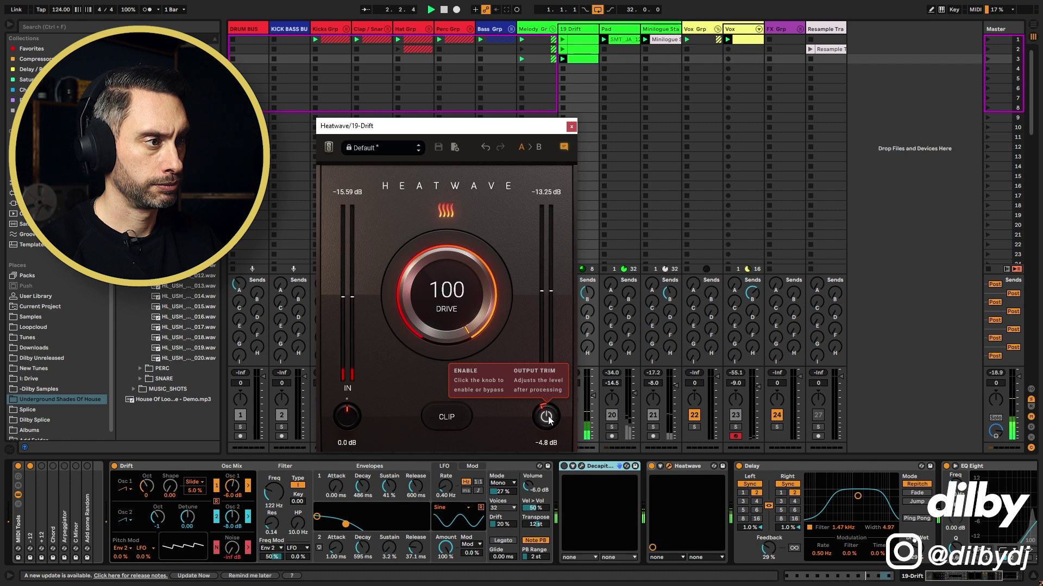
{"action": "left_click_drag", "start_coordinate": [548, 420], "coordinate": [548, 412]}
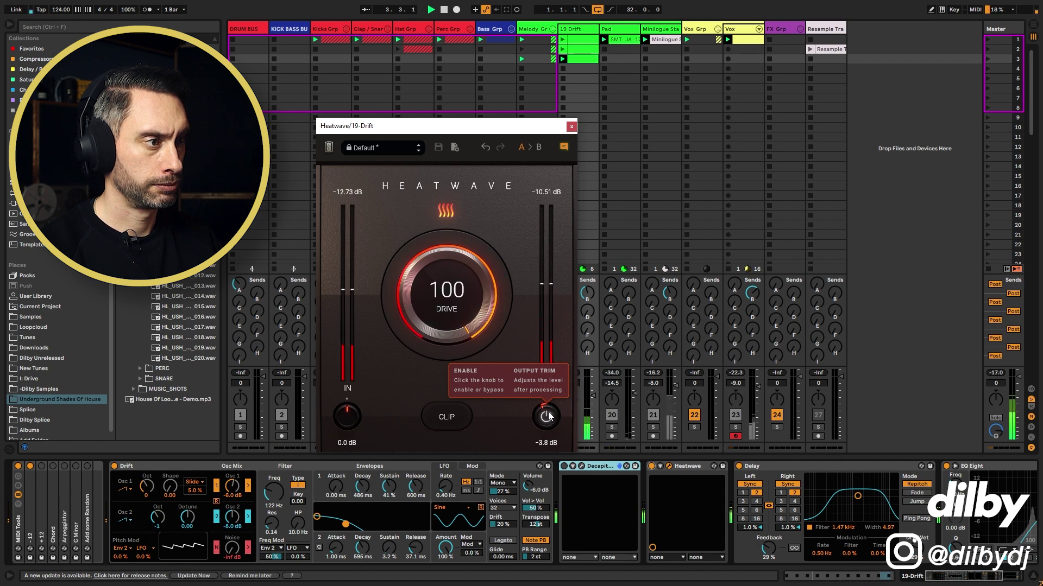
{"action": "left_click", "coordinate": [547, 413]}
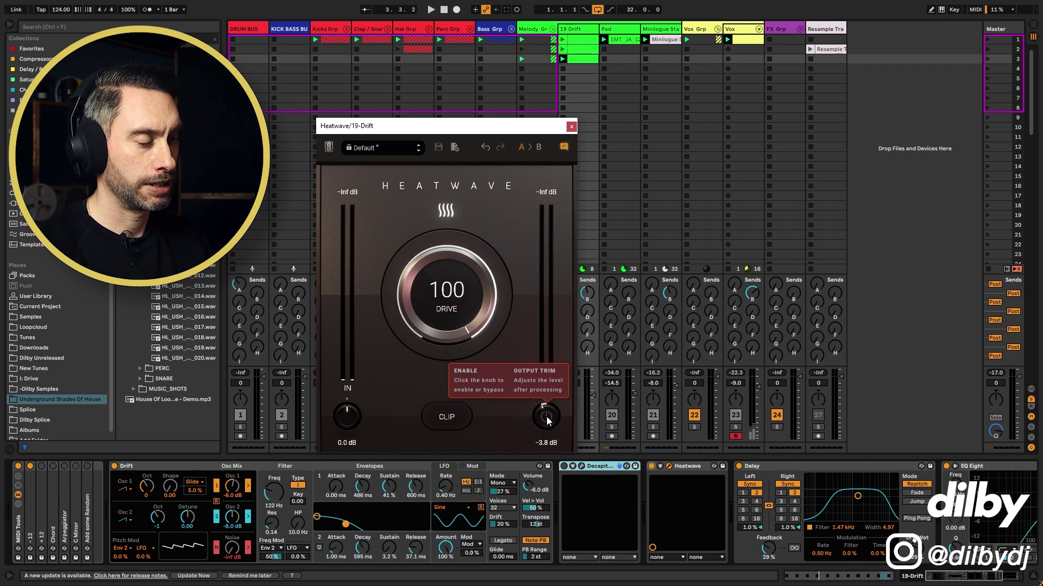
{"action": "left_click", "coordinate": [651, 466]}
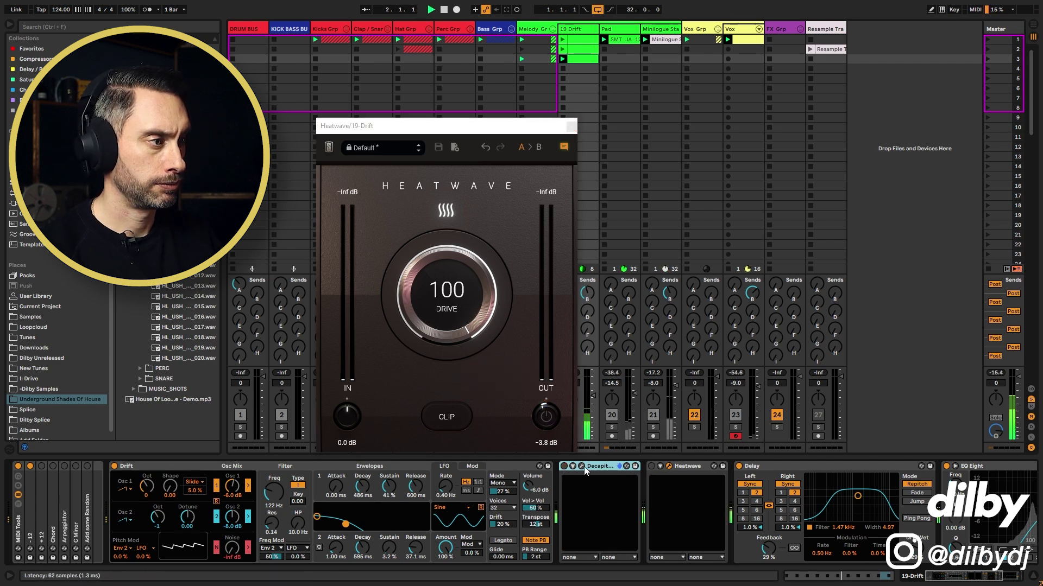
{"action": "key", "text": "ctrl+z"}
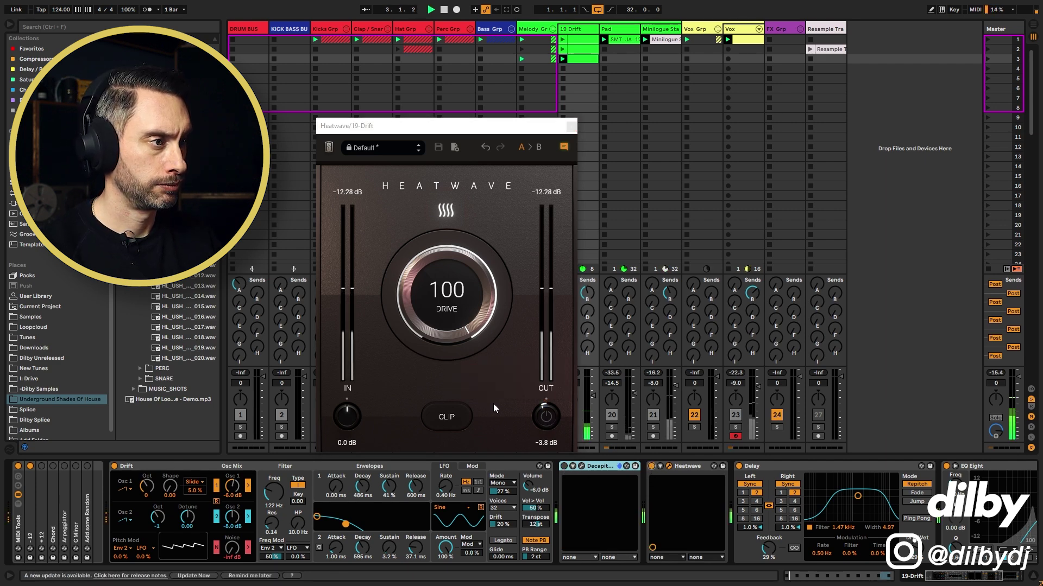
{"action": "left_click", "coordinate": [546, 417]}
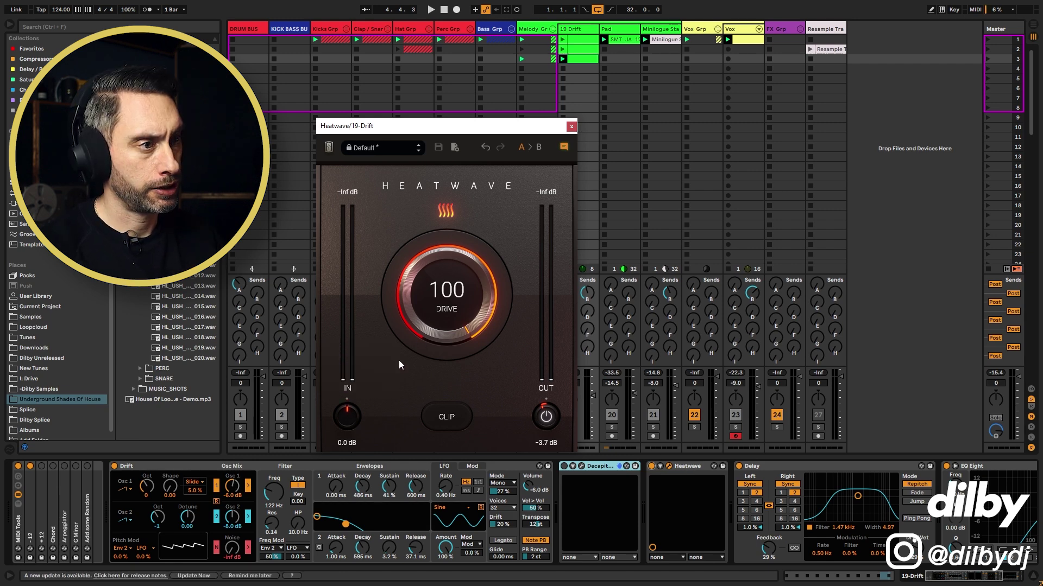
Raise Heatwave's input to 13.2 dB, lower output to about -7 dB, and compare clipper on/off.
{"action": "key", "text": "space"}
{"action": "left_click_drag", "start_coordinate": [352, 421], "coordinate": [364, 398]}
{"action": "left_click_drag", "start_coordinate": [545, 417], "coordinate": [543, 430]}
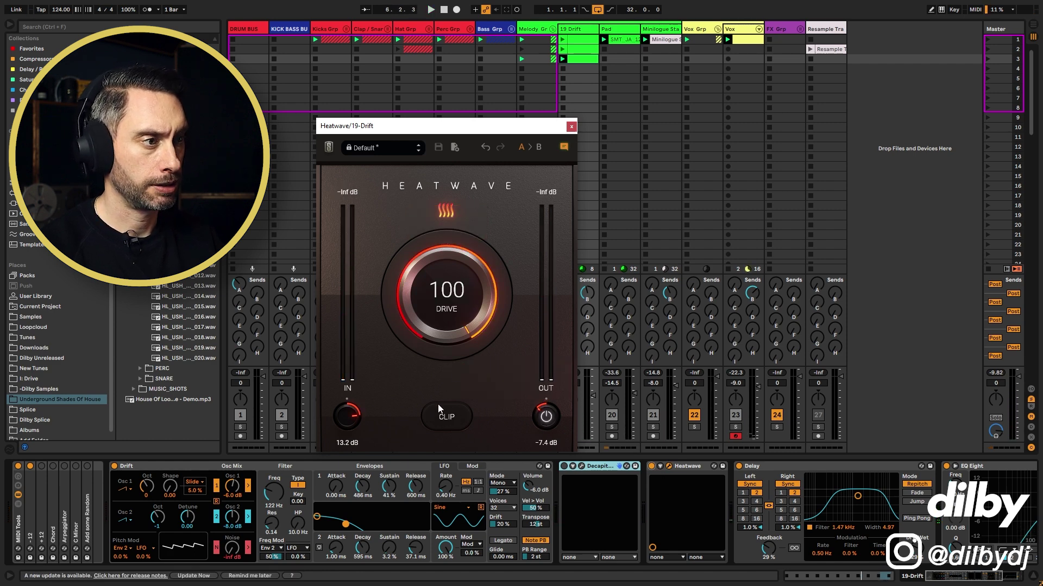
{"action": "key", "text": "space"}
{"action": "left_click", "coordinate": [446, 417]}
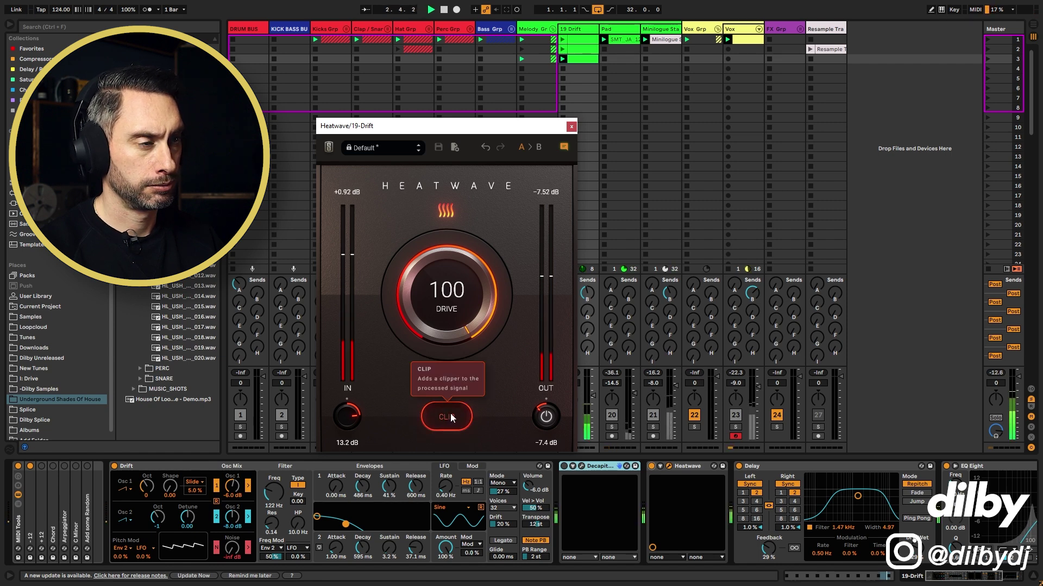
{"action": "left_click", "coordinate": [446, 417]}
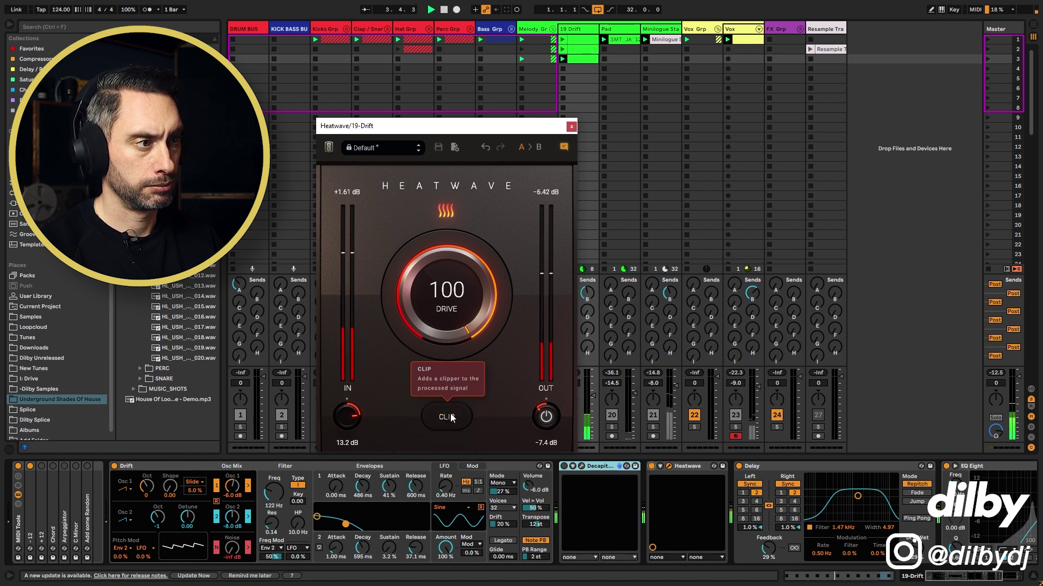
{"action": "key", "text": "space"}
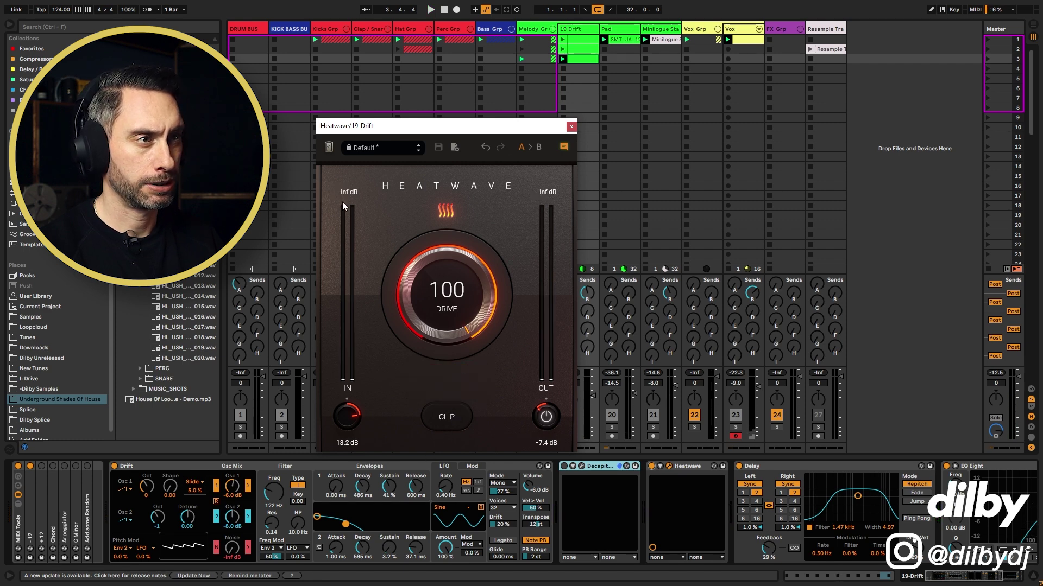
{"action": "left_click", "coordinate": [447, 419]}
{"action": "key", "text": "space"}
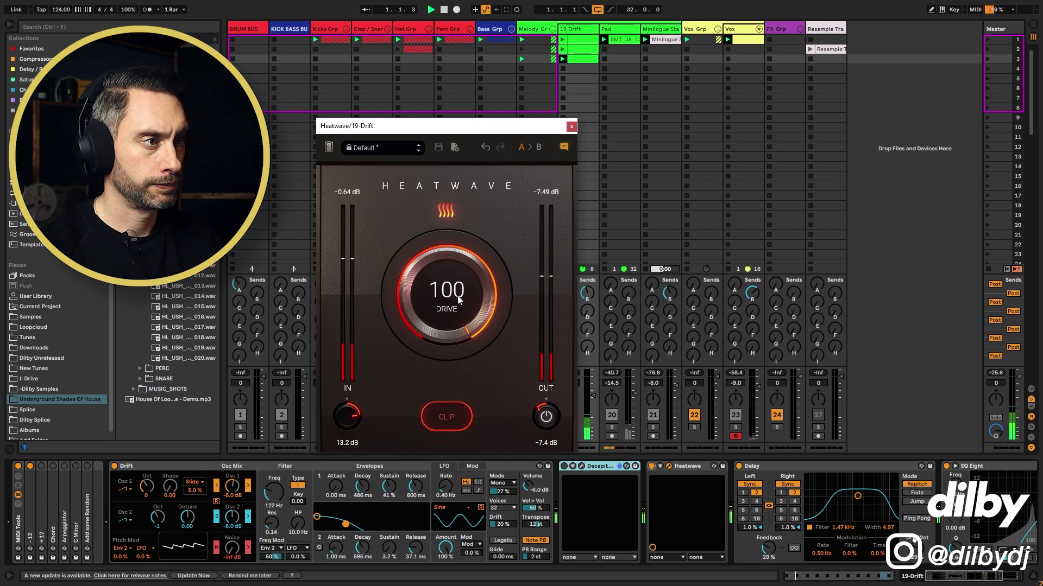
Set Heatwave's Drive to 81 and input to 20.2 dB, then A/B it against bypass.
{"action": "left_click_drag", "start_coordinate": [457, 294], "coordinate": [459, 341]}
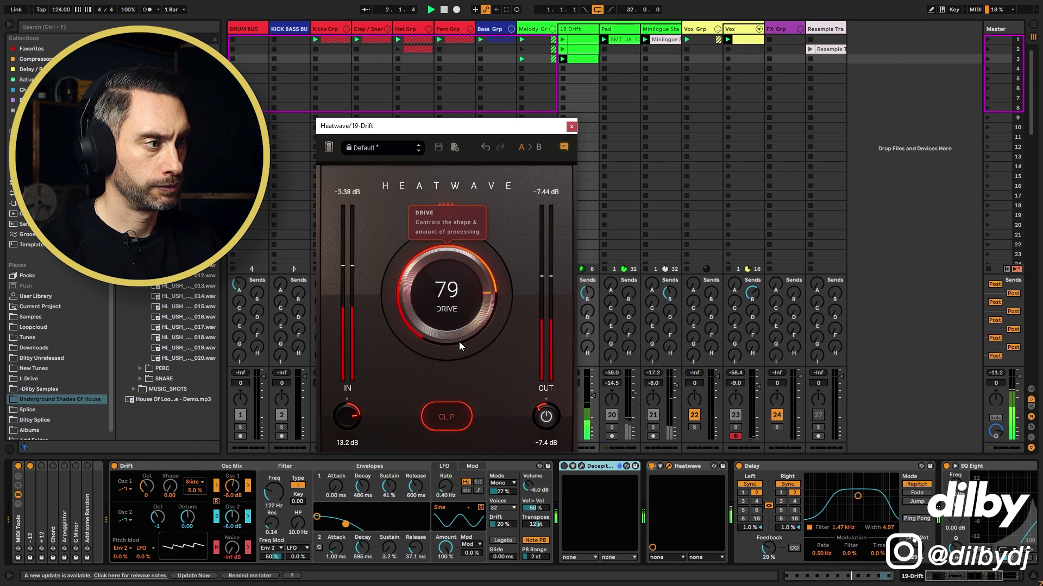
{"action": "key", "text": "space"}
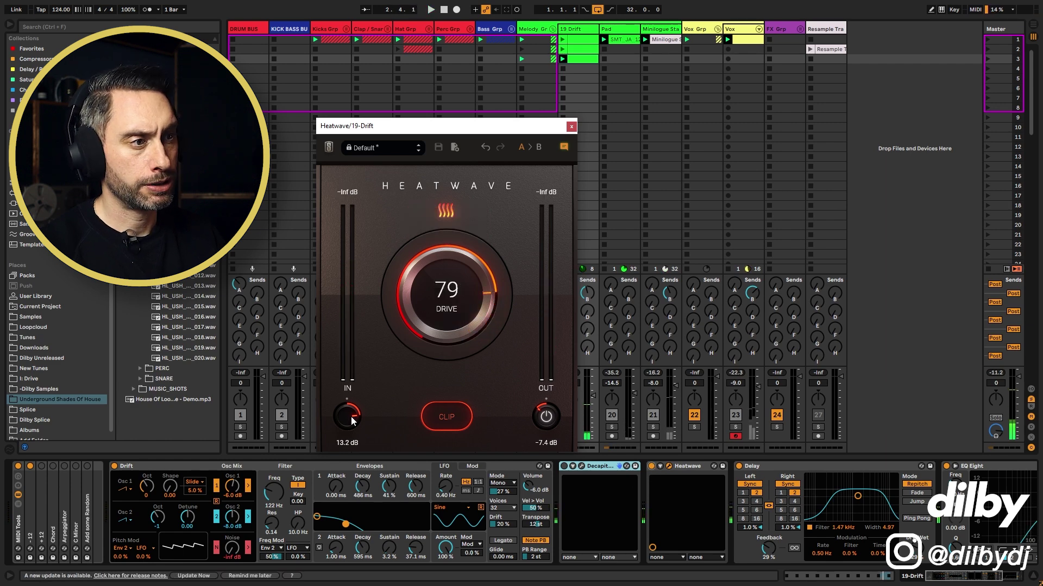
{"action": "left_click_drag", "start_coordinate": [347, 419], "coordinate": [348, 399]}
{"action": "key", "text": "space"}
{"action": "left_click_drag", "start_coordinate": [463, 336], "coordinate": [463, 331]}
{"action": "left_click", "coordinate": [547, 418]}
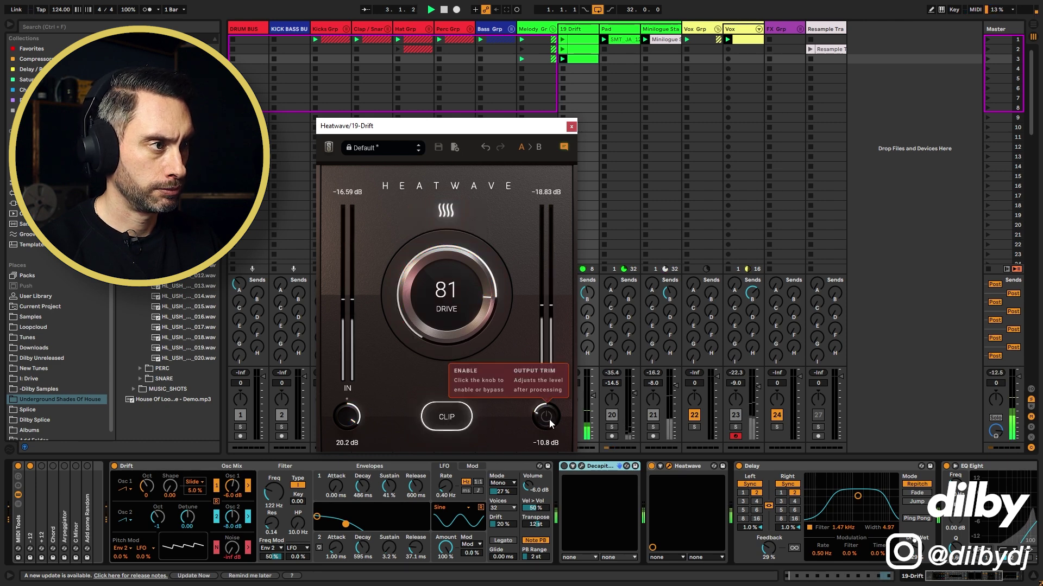
{"action": "left_click", "coordinate": [548, 417]}
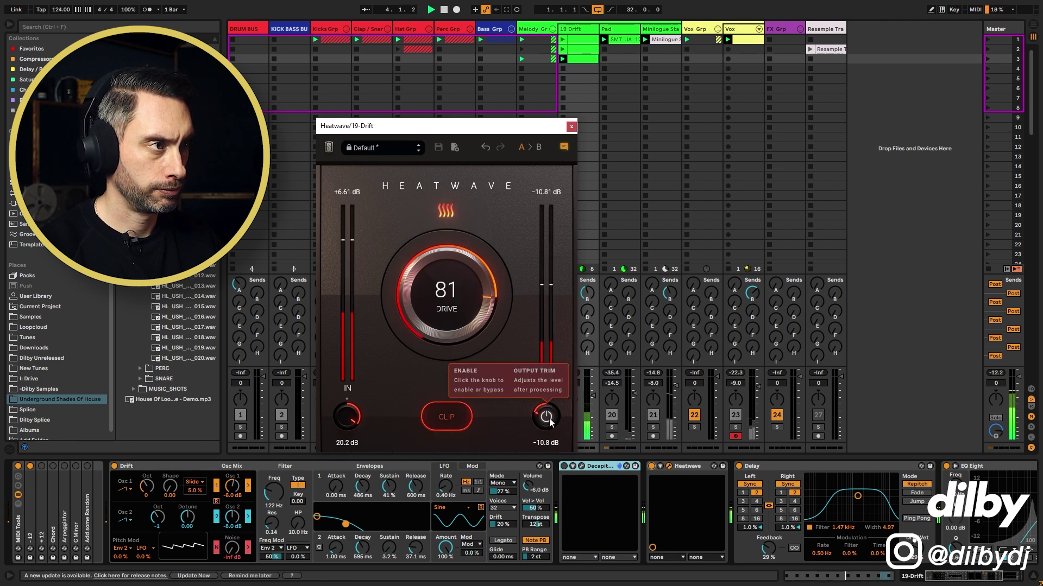
Compare Heatwave against bypass and clipping off/on during playback, ending with clipping on.
{"action": "key", "text": "space"}
{"action": "left_click", "coordinate": [546, 417]}
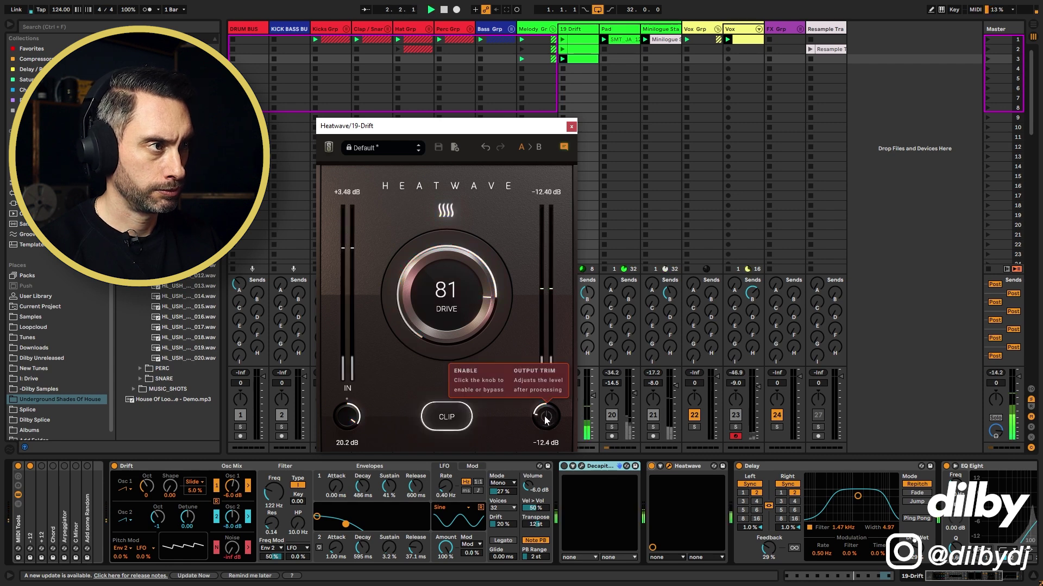
{"action": "left_click", "coordinate": [545, 418]}
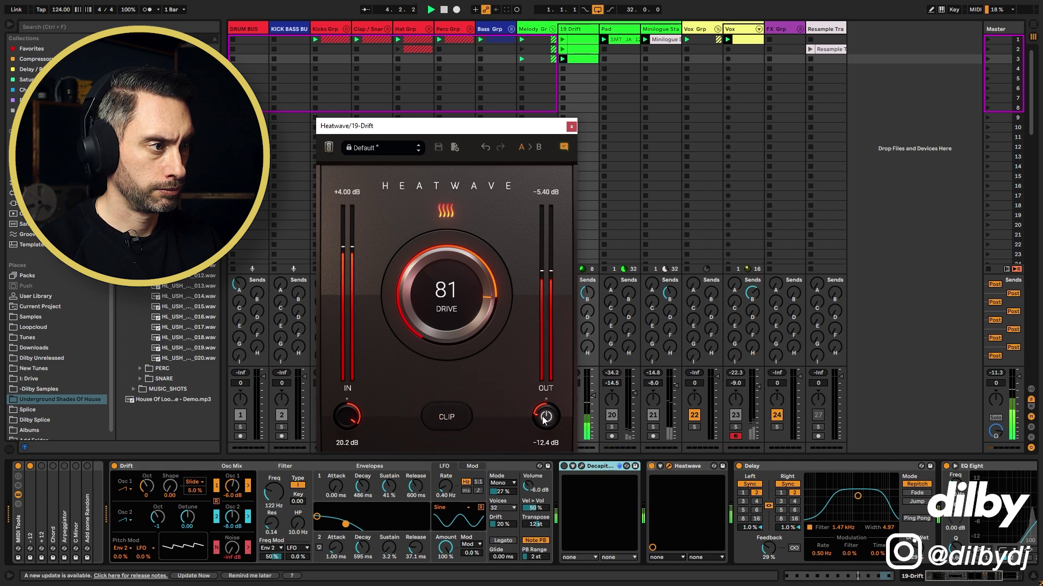
{"action": "left_click", "coordinate": [445, 421]}
{"action": "left_click", "coordinate": [446, 418]}
{"action": "key", "text": "space"}
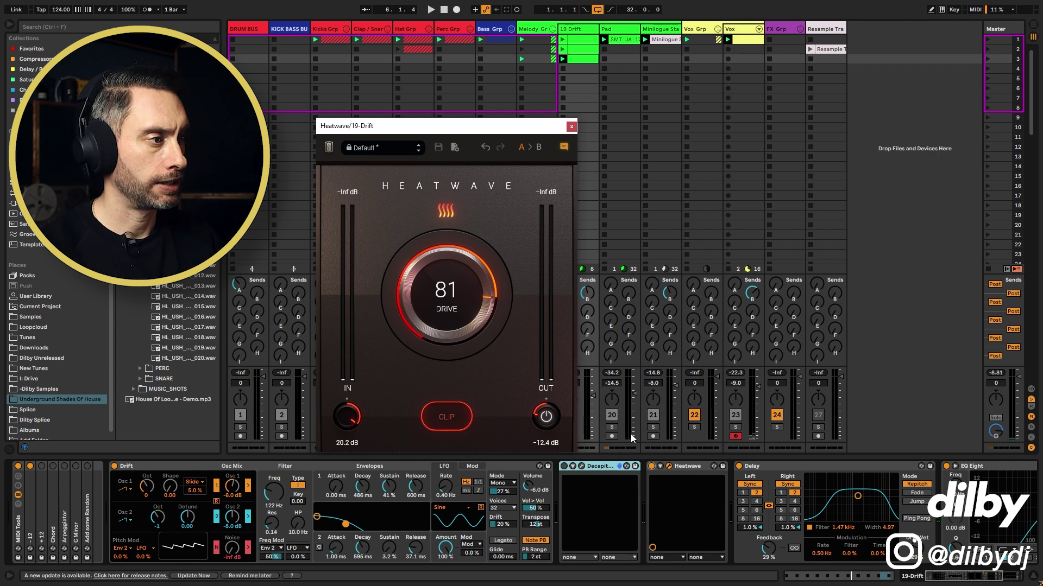
Compare Heatwave against Decapitator on the soloed Drift chain, ending with Heatwave on.
{"action": "key", "text": "space"}
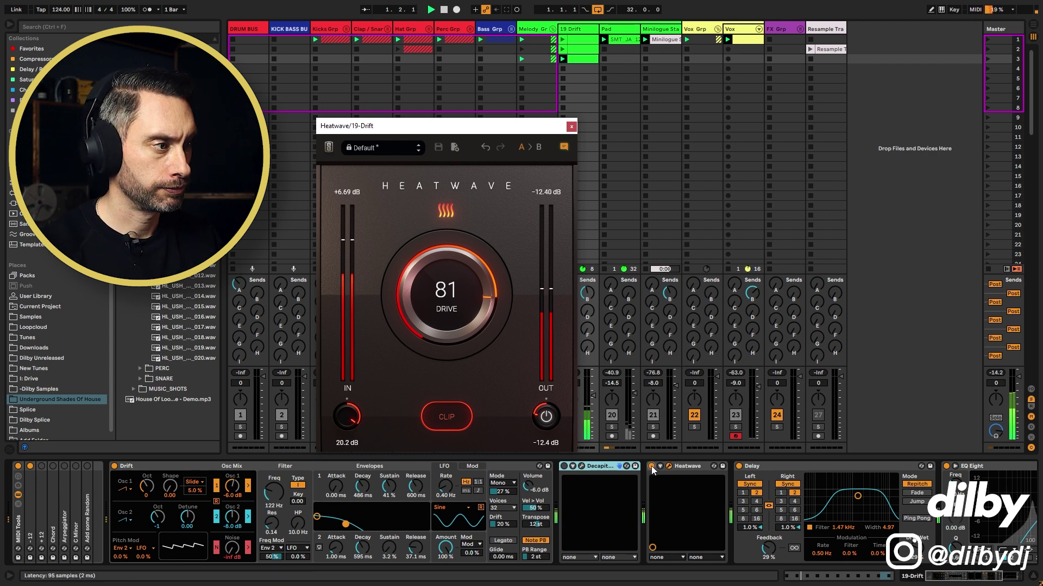
{"action": "left_click", "coordinate": [651, 467]}
{"action": "left_click", "coordinate": [565, 466]}
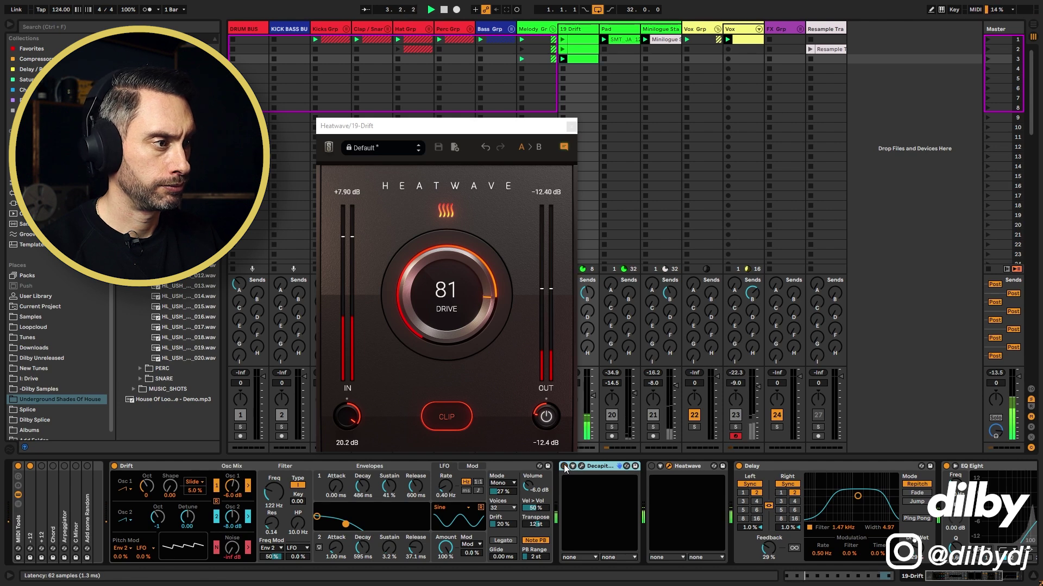
{"action": "left_click", "coordinate": [651, 466]}
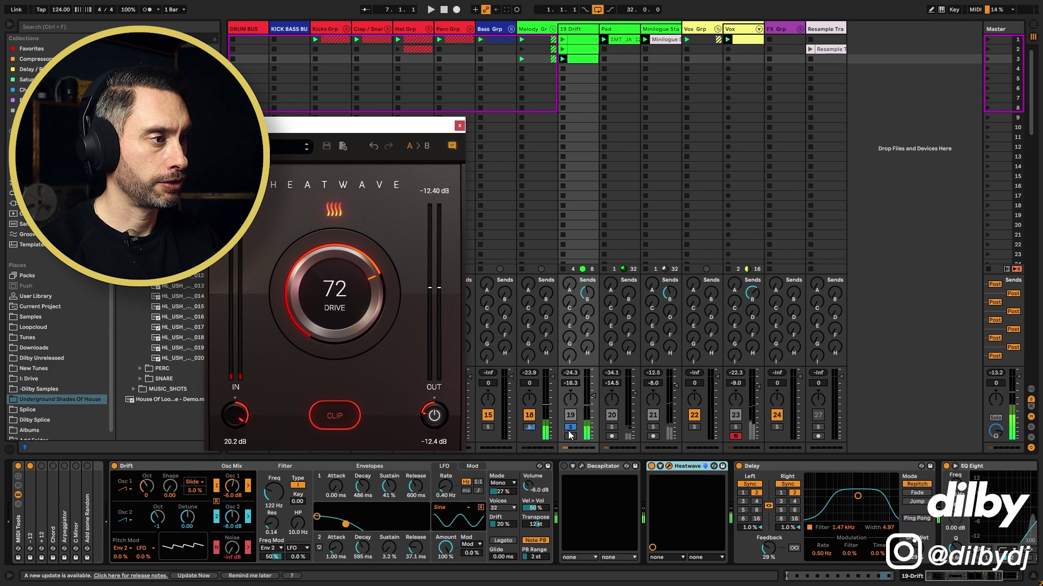
Unsolo track 19 and re-compare both saturators in the full mix, leaving only Heatwave active.
{"action": "left_click", "coordinate": [570, 427]}
{"action": "key", "text": "space"}
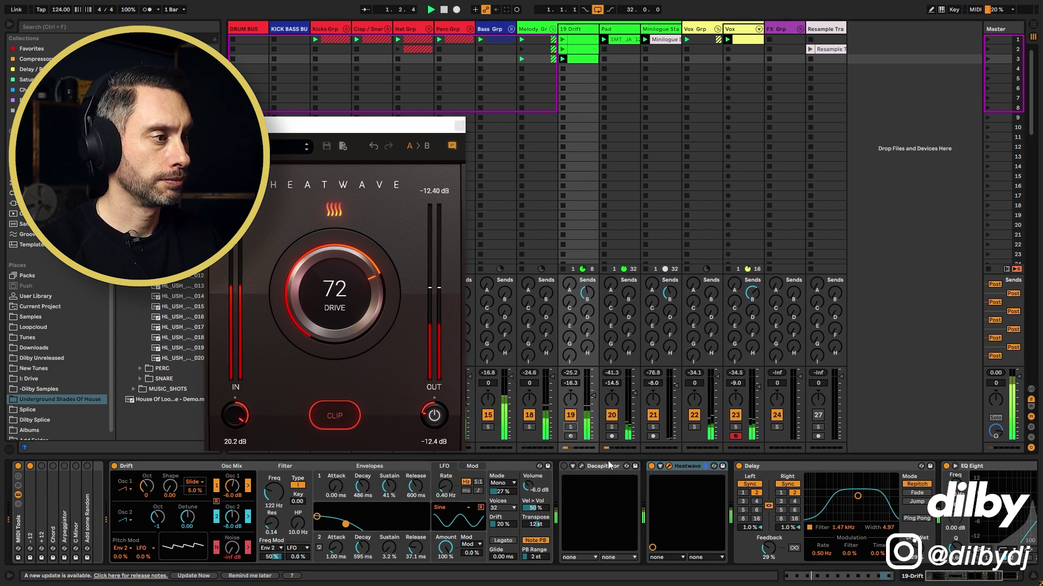
{"action": "left_click", "coordinate": [651, 466]}
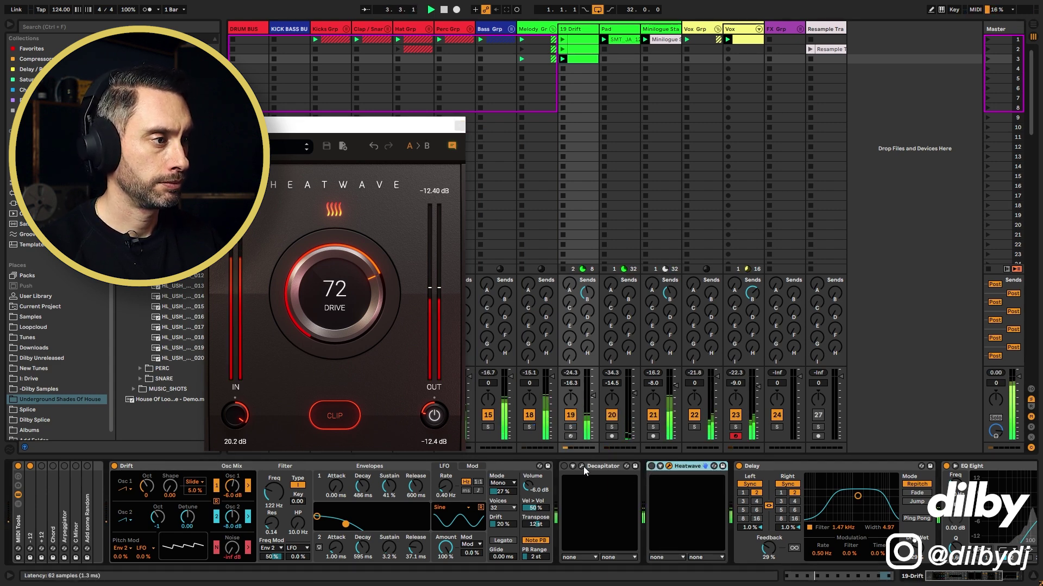
{"action": "left_click", "coordinate": [565, 466]}
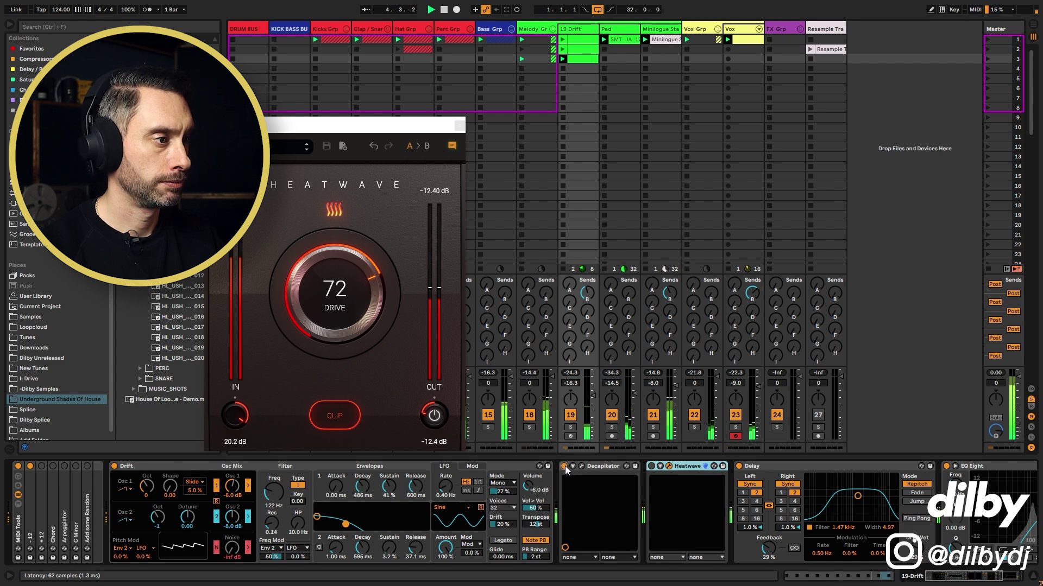
{"action": "left_click", "coordinate": [564, 465]}
{"action": "left_click", "coordinate": [652, 466]}
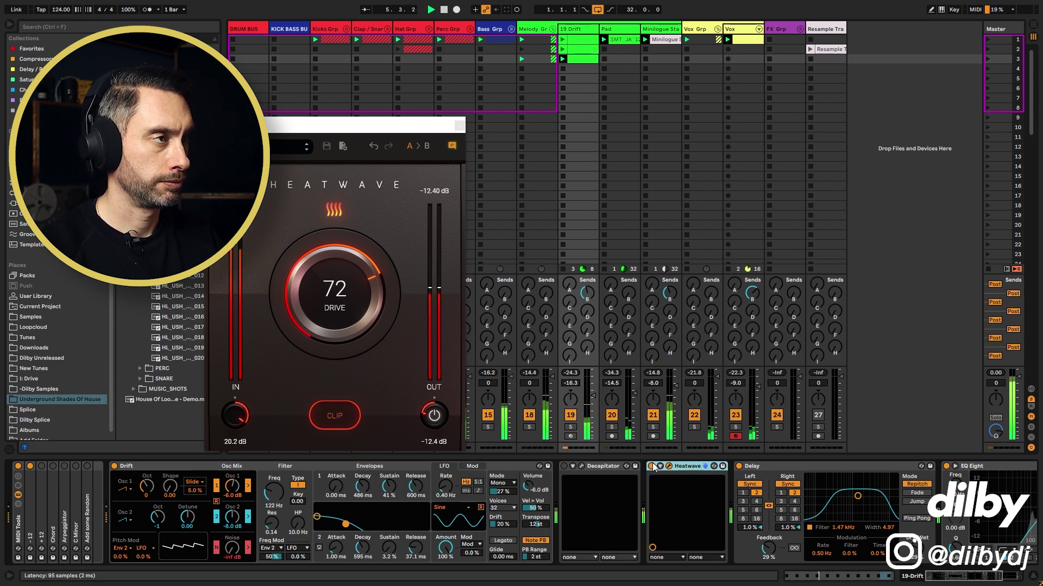
{"action": "left_click_drag", "start_coordinate": [417, 127], "coordinate": [546, 99]}
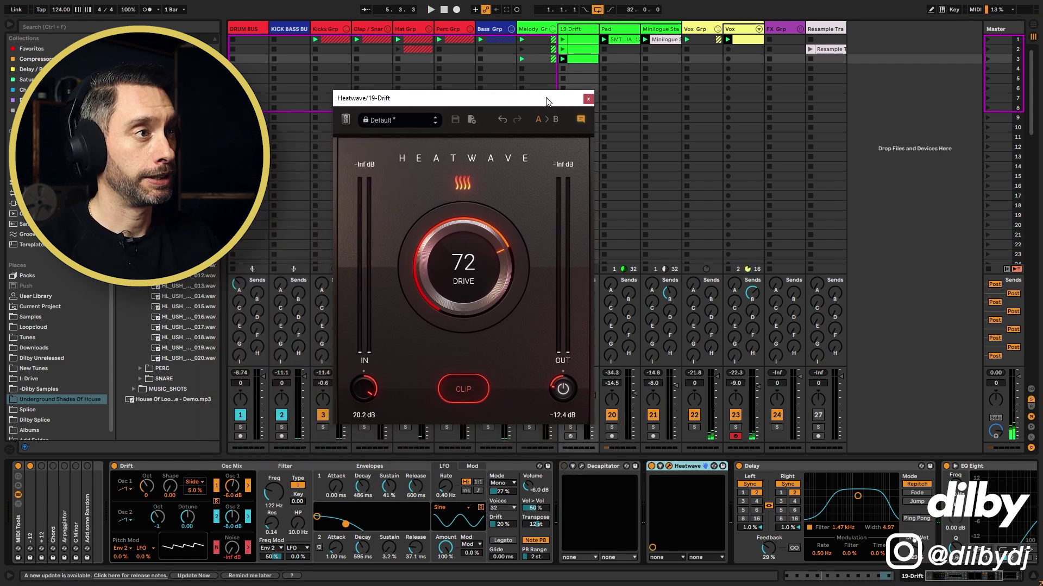
Close Heatwave, open the Pad track's DS Tantra 2 with PAD ILLUSION, and position its window.
{"action": "left_click", "coordinate": [587, 98]}
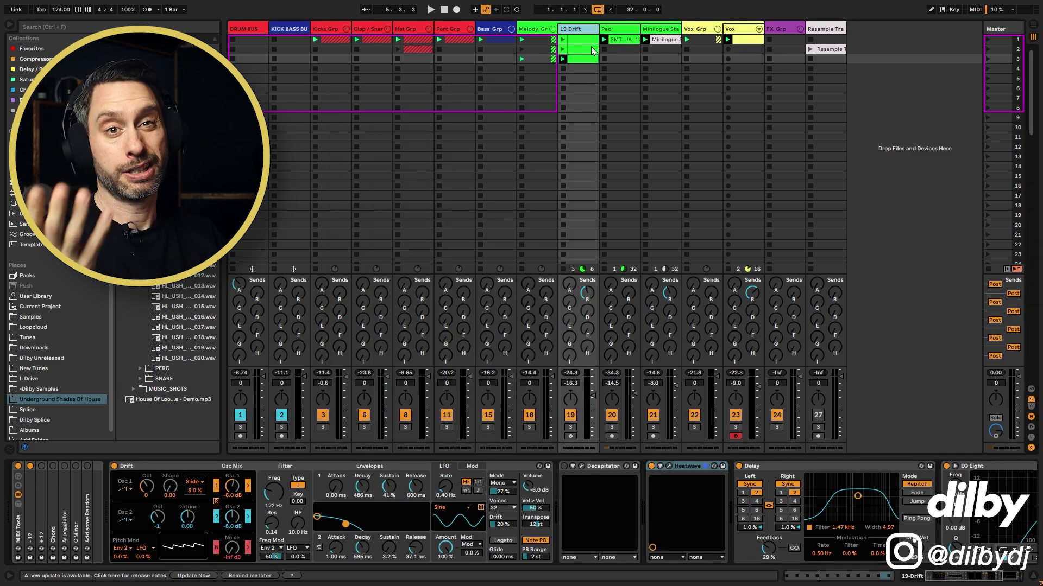
{"action": "left_click", "coordinate": [620, 29]}
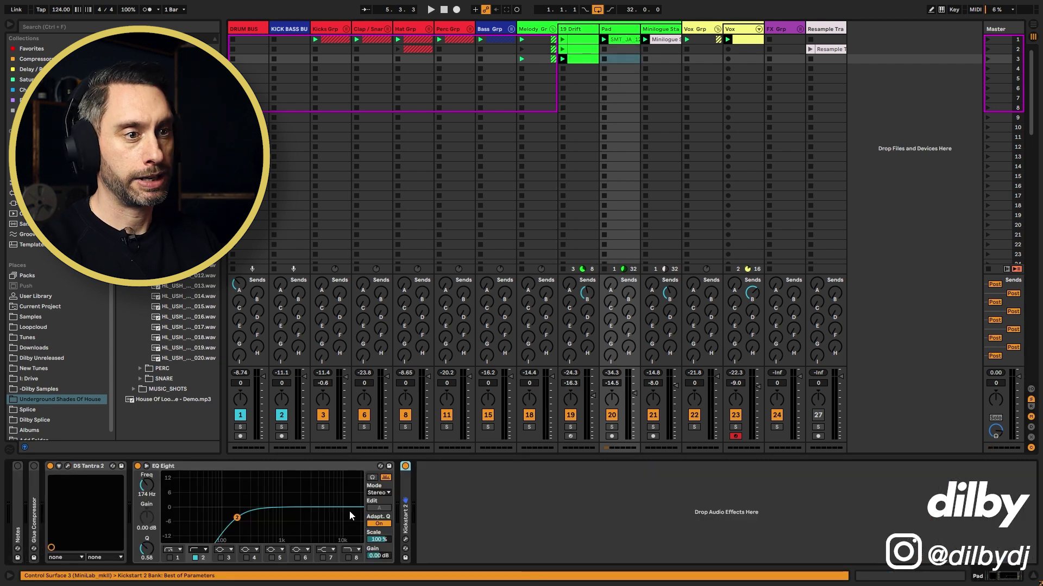
{"action": "left_click", "coordinate": [68, 466]}
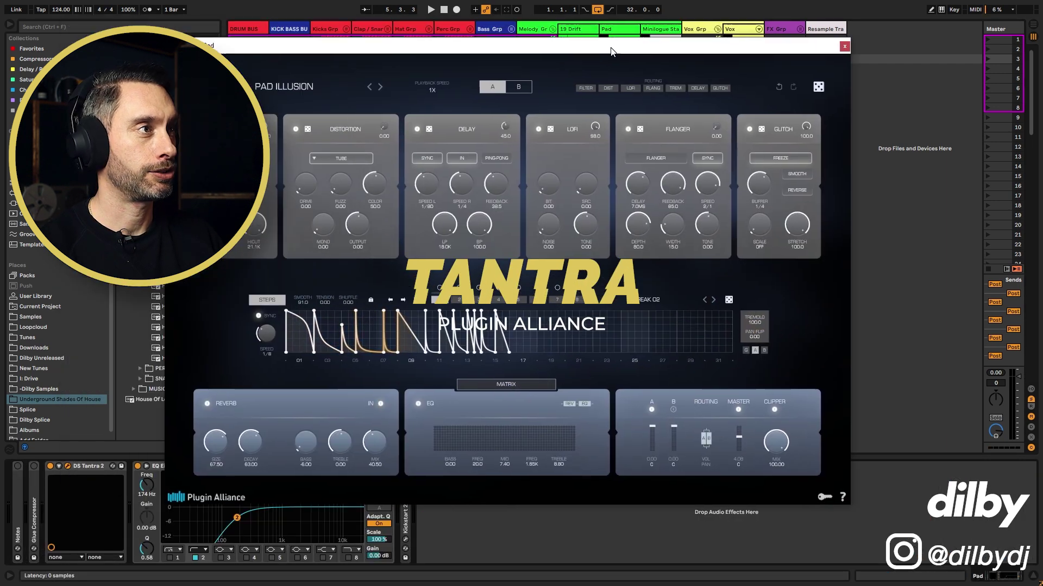
{"action": "left_click_drag", "start_coordinate": [610, 51], "coordinate": [732, 45]}
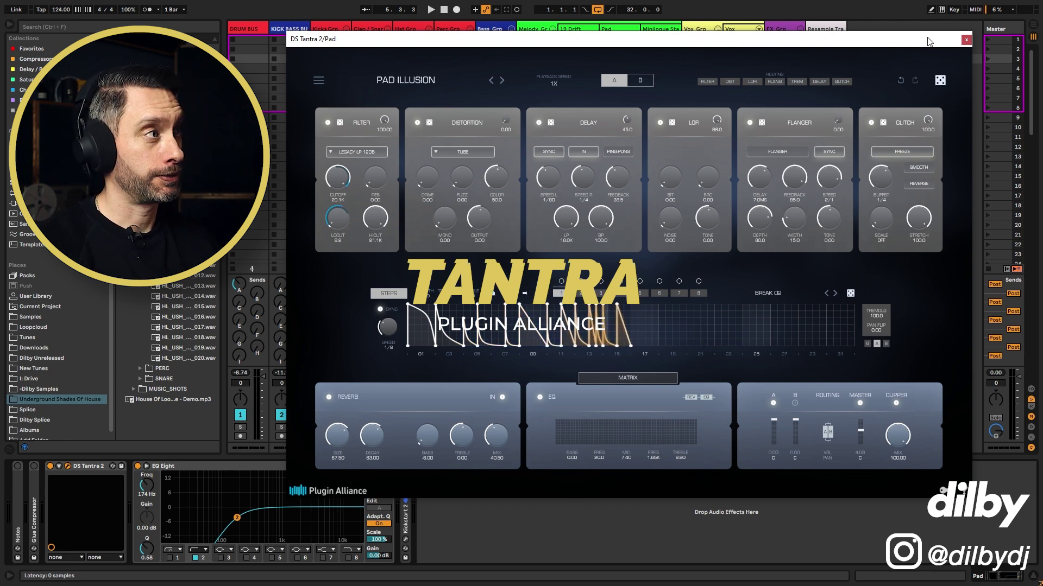
{"action": "left_click_drag", "start_coordinate": [970, 35], "coordinate": [951, 37]}
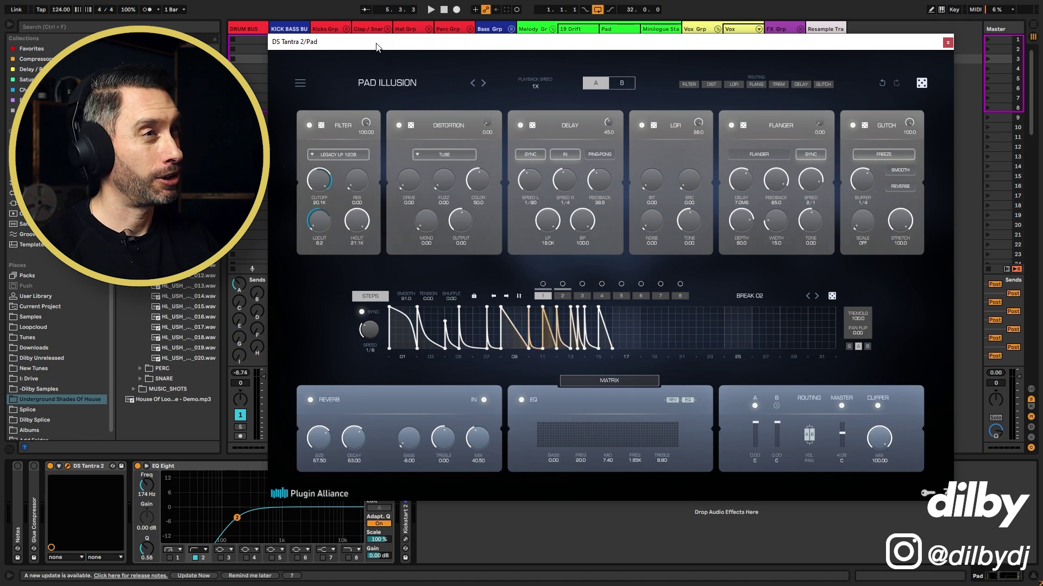
{"action": "left_click_drag", "start_coordinate": [378, 47], "coordinate": [375, 52]}
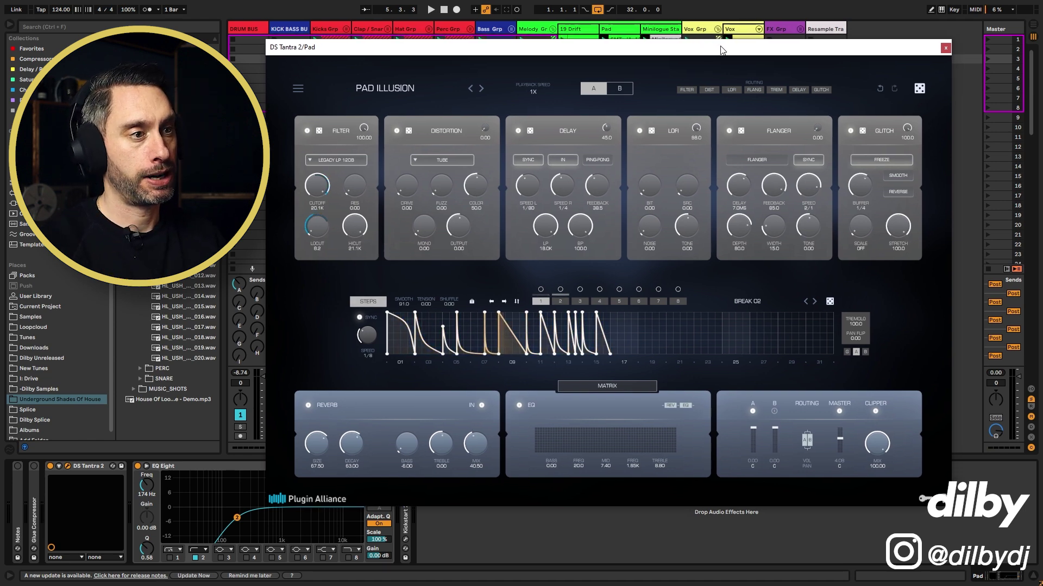
{"action": "left_click_drag", "start_coordinate": [721, 49], "coordinate": [720, 44]}
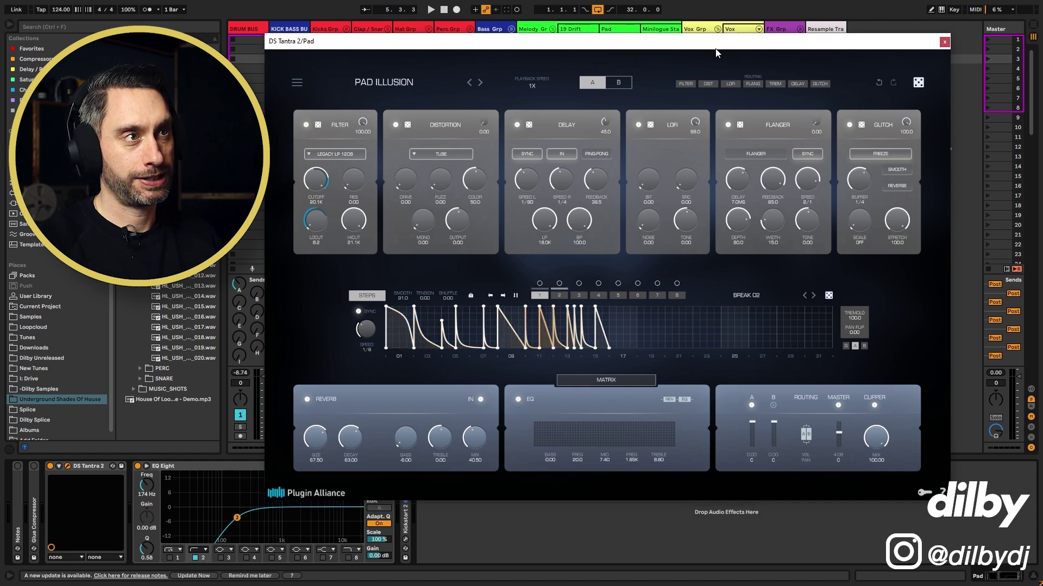
{"action": "left_click_drag", "start_coordinate": [715, 51], "coordinate": [772, 56]}
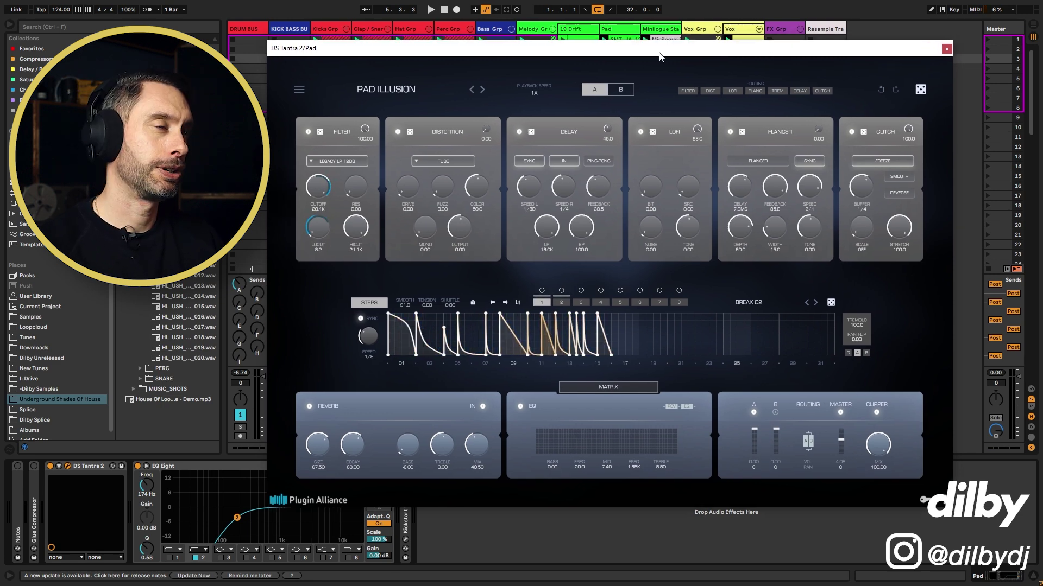
{"action": "left_click_drag", "start_coordinate": [661, 56], "coordinate": [659, 49]}
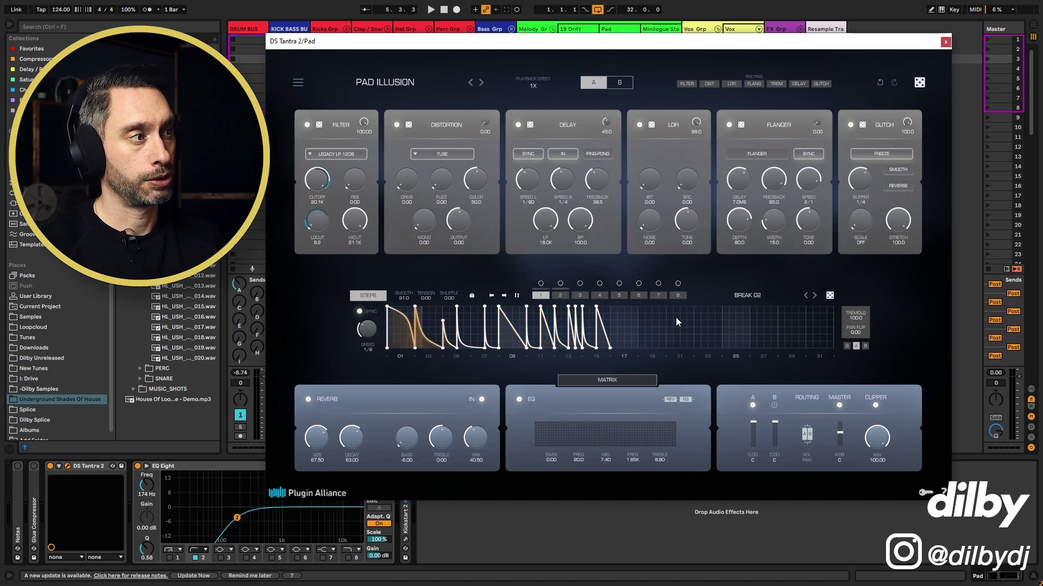
Close DS Tantra, then solo the Vox track and launch its clip.
{"action": "left_click", "coordinate": [945, 42]}
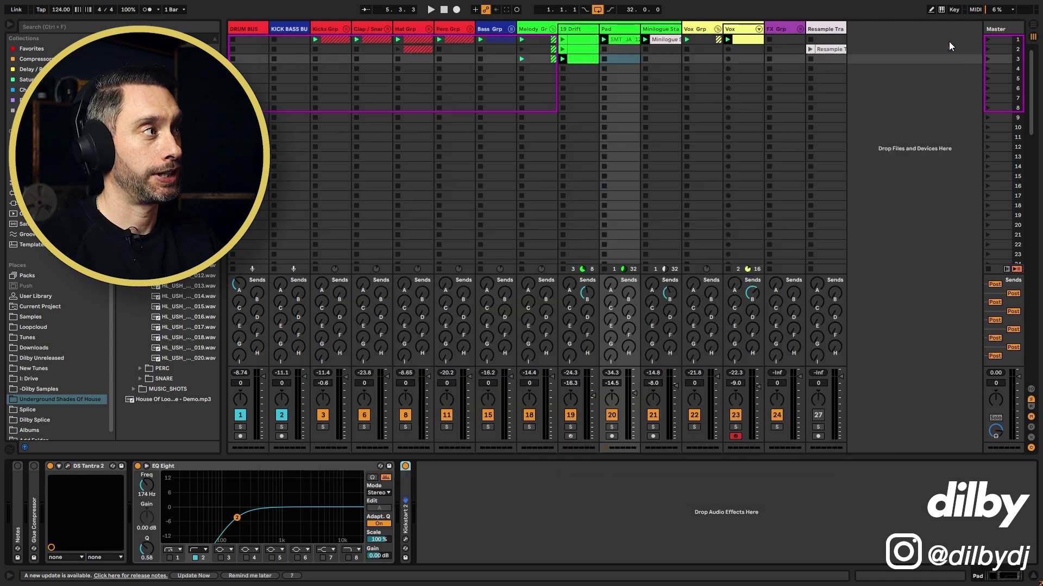
{"action": "left_click", "coordinate": [615, 52]}
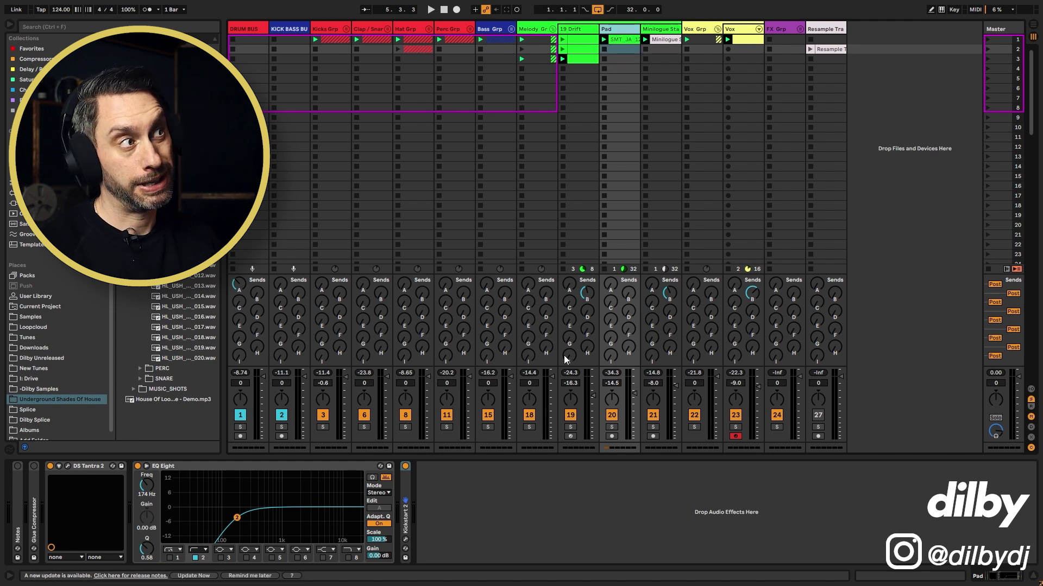
{"action": "left_click", "coordinate": [747, 37]}
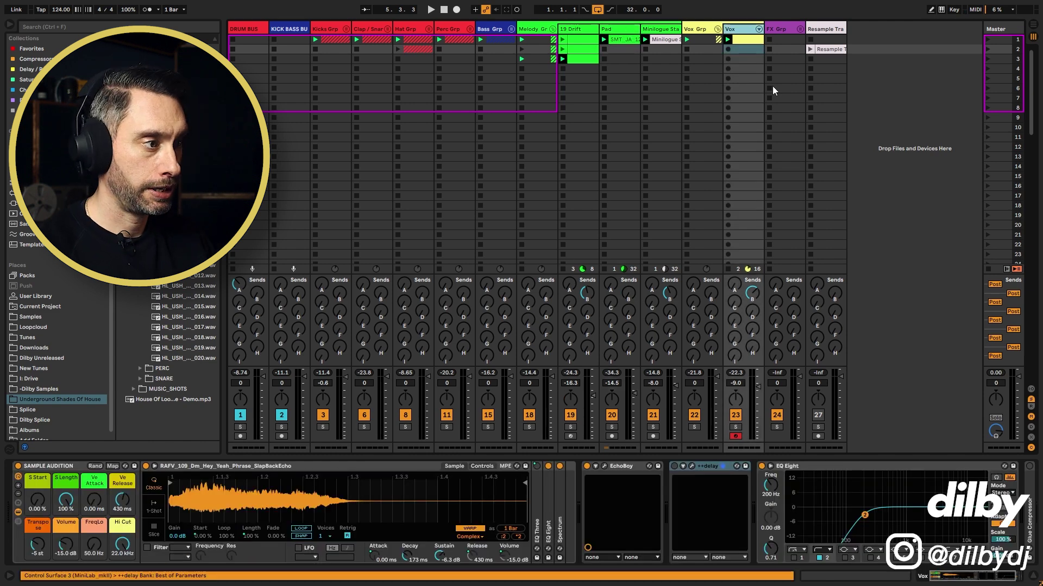
{"action": "left_click", "coordinate": [735, 427]}
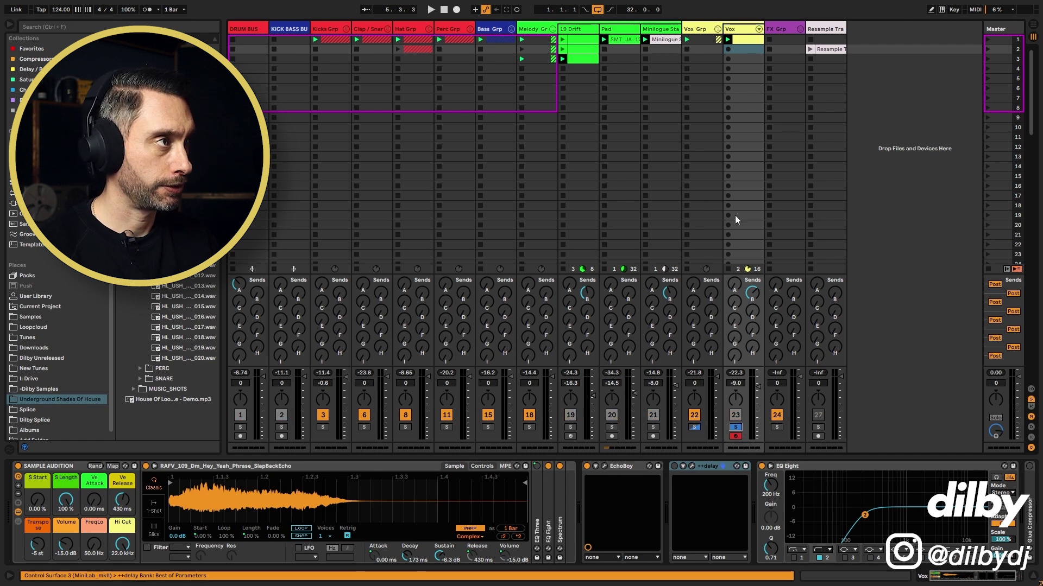
{"action": "left_click", "coordinate": [729, 39]}
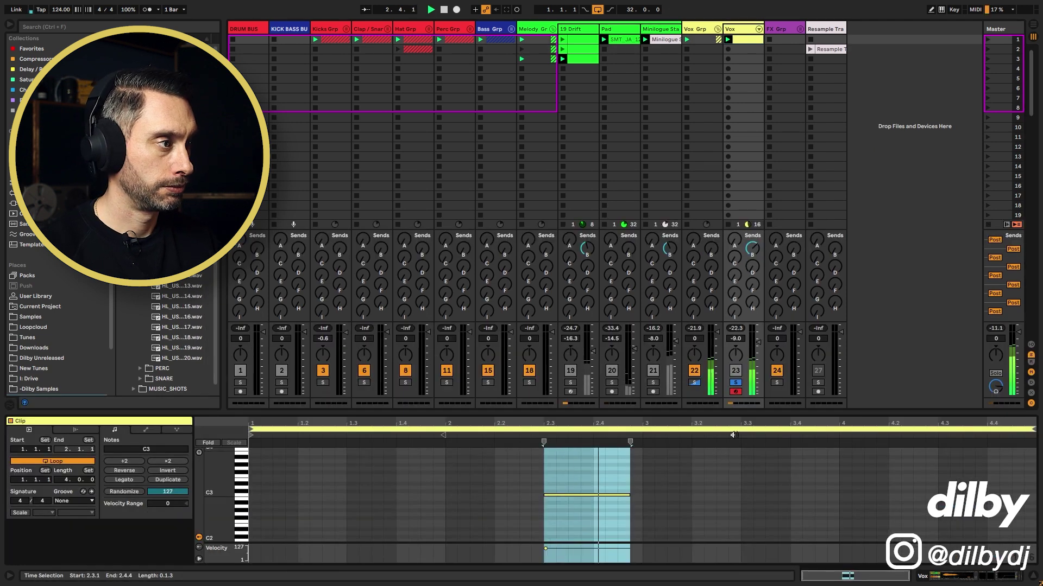
{"action": "double_click", "coordinate": [735, 30]}
Open the Vox track's EchoBoy, toggle Style Edit, and show the echo style list.
{"action": "left_click", "coordinate": [604, 466]}
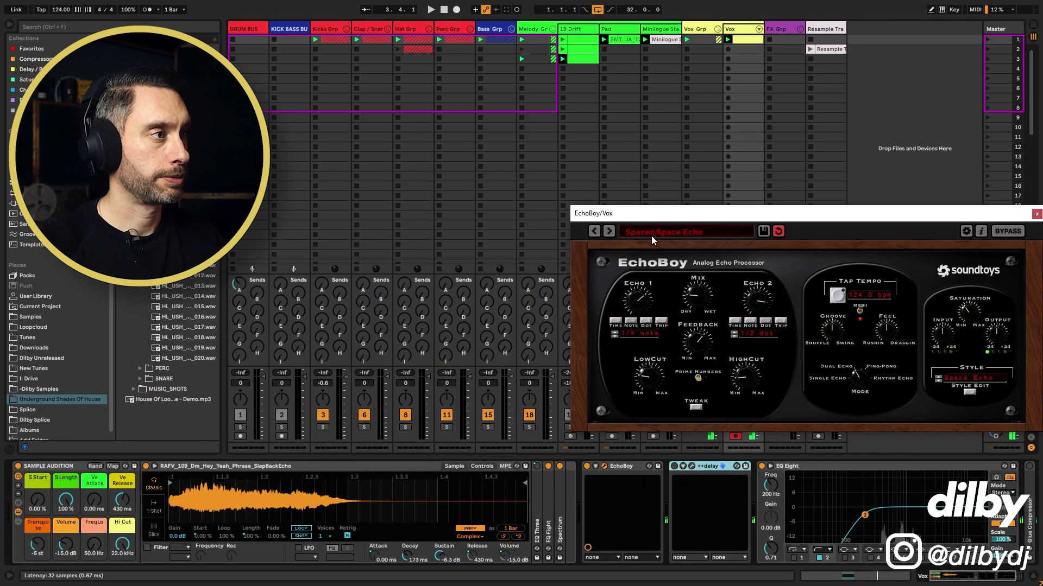
{"action": "left_click_drag", "start_coordinate": [655, 213], "coordinate": [430, 111]}
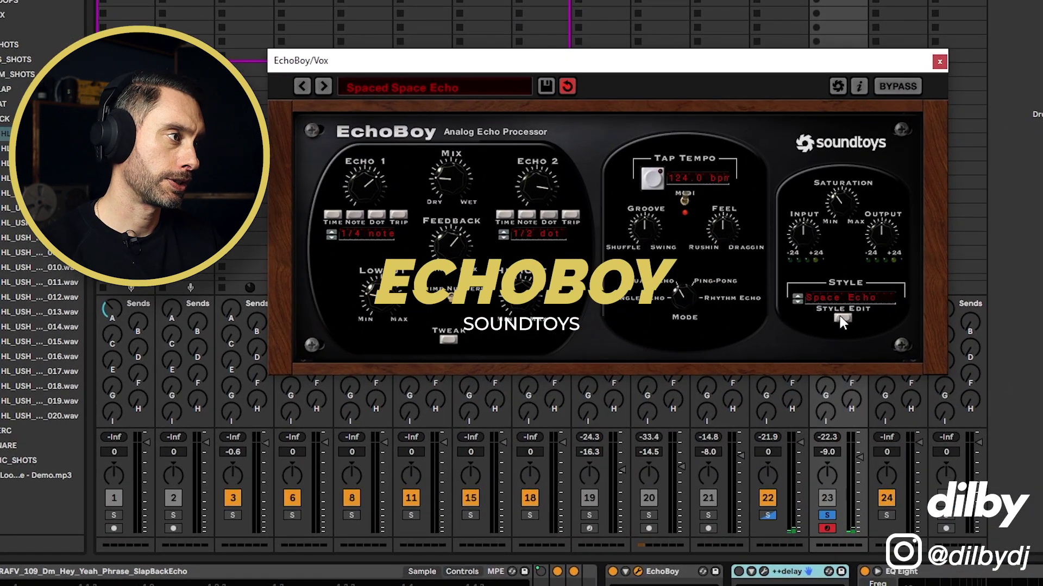
{"action": "left_click", "coordinate": [841, 318]}
{"action": "left_click", "coordinate": [841, 318]}
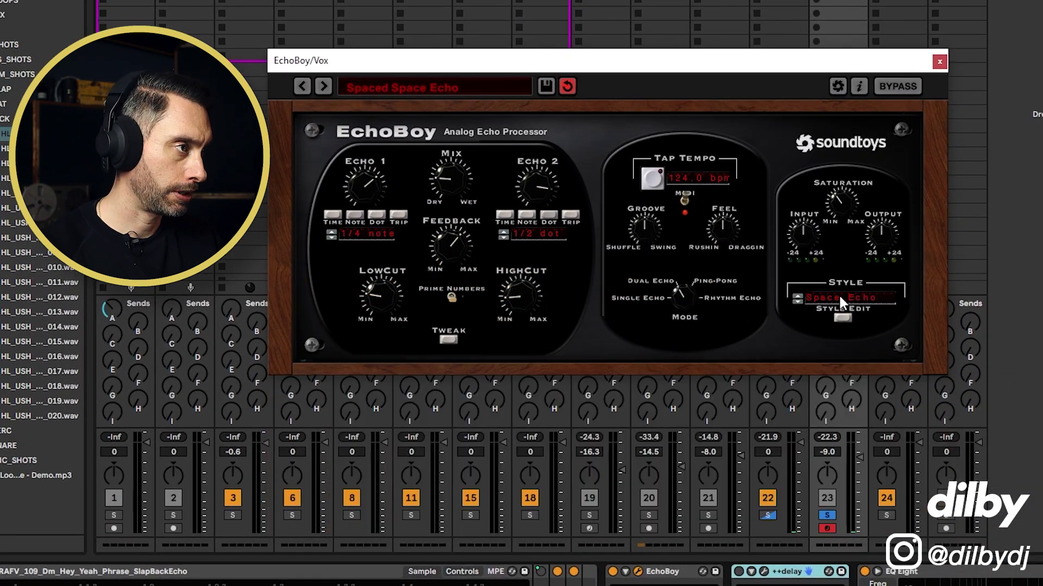
{"action": "left_click", "coordinate": [835, 297]}
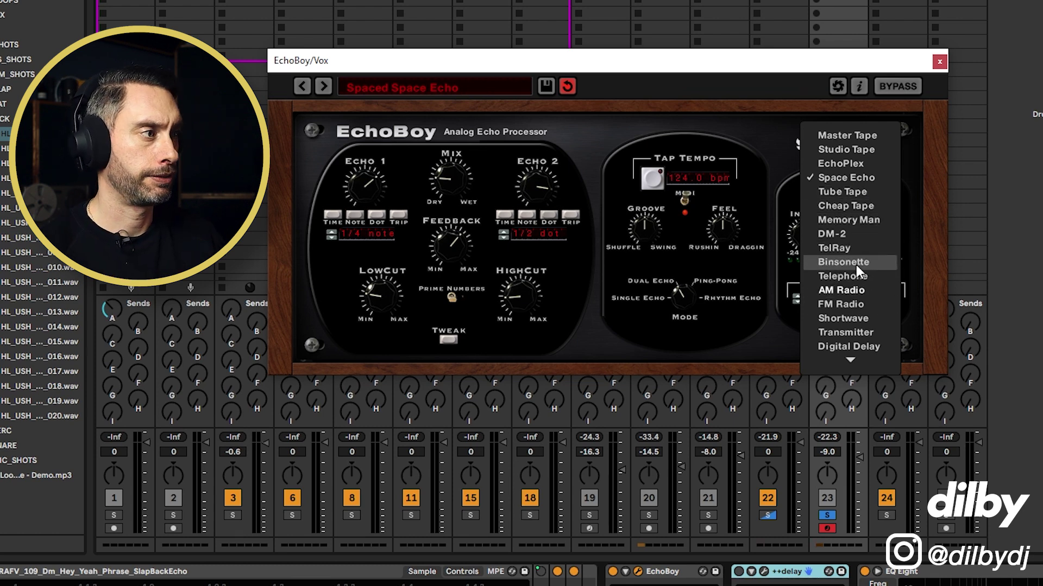
Browse EchoBoy's styles, keep Space Echo, and switch EchoBoy off.
{"action": "scroll", "coordinate": [855, 265], "scroll_direction": "down", "scroll_amount": 6}
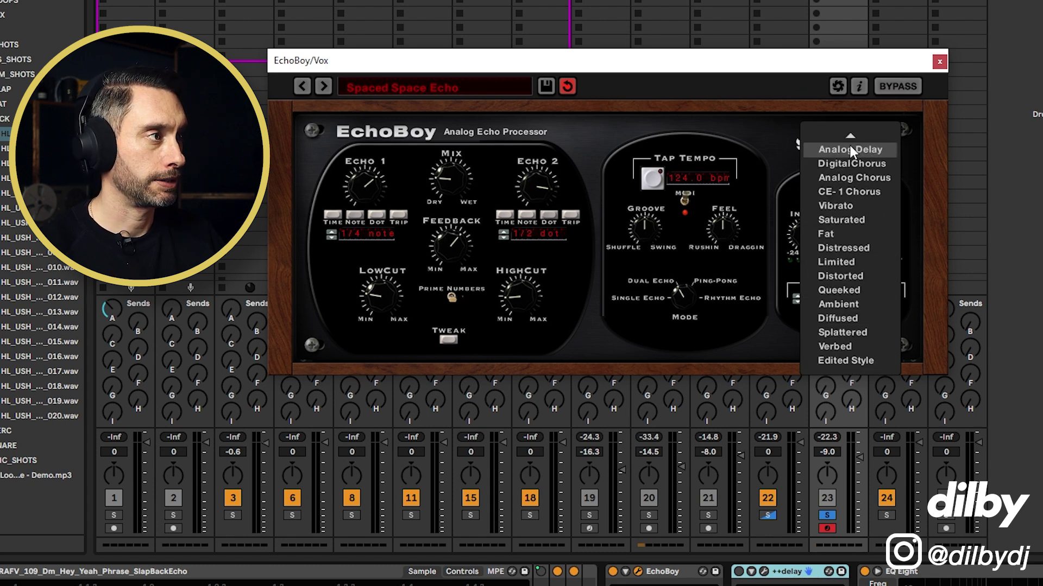
{"action": "mouse_move", "coordinate": [852, 137]}
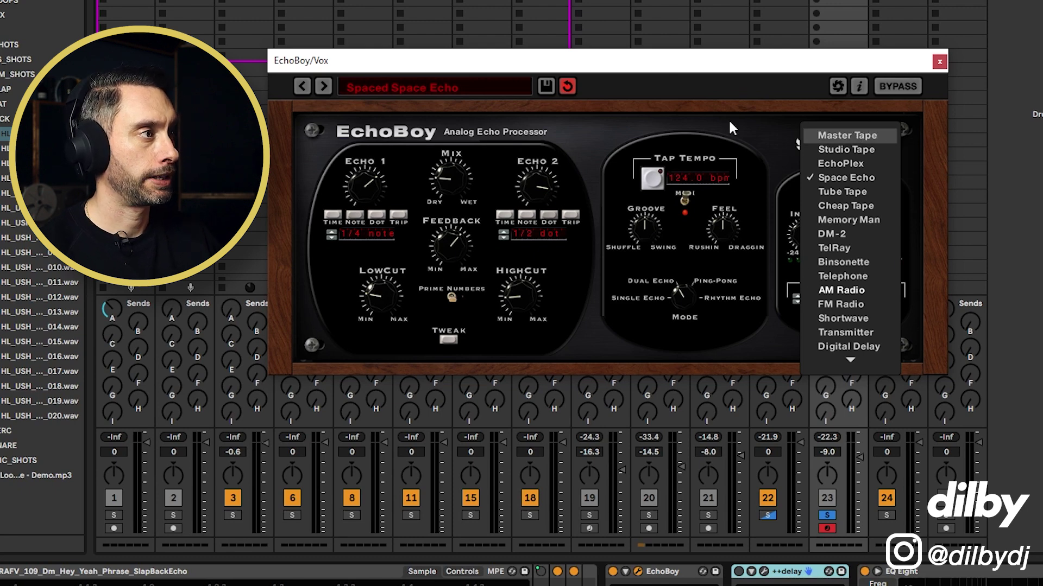
{"action": "left_click", "coordinate": [855, 181]}
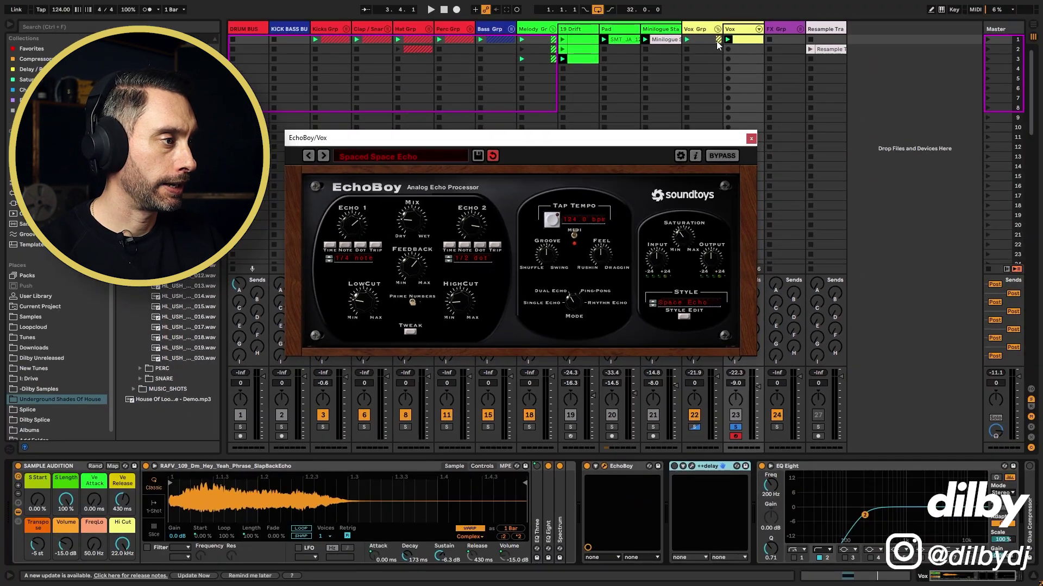
{"action": "left_click", "coordinate": [586, 465]}
Switch on the free ++delay and arrange its window beside EchoBoy, with the Vox clip selected.
{"action": "left_click", "coordinate": [674, 467]}
{"action": "left_click", "coordinate": [691, 466]}
{"action": "left_click_drag", "start_coordinate": [371, 75], "coordinate": [804, 118]}
{"action": "left_click", "coordinate": [575, 141]}
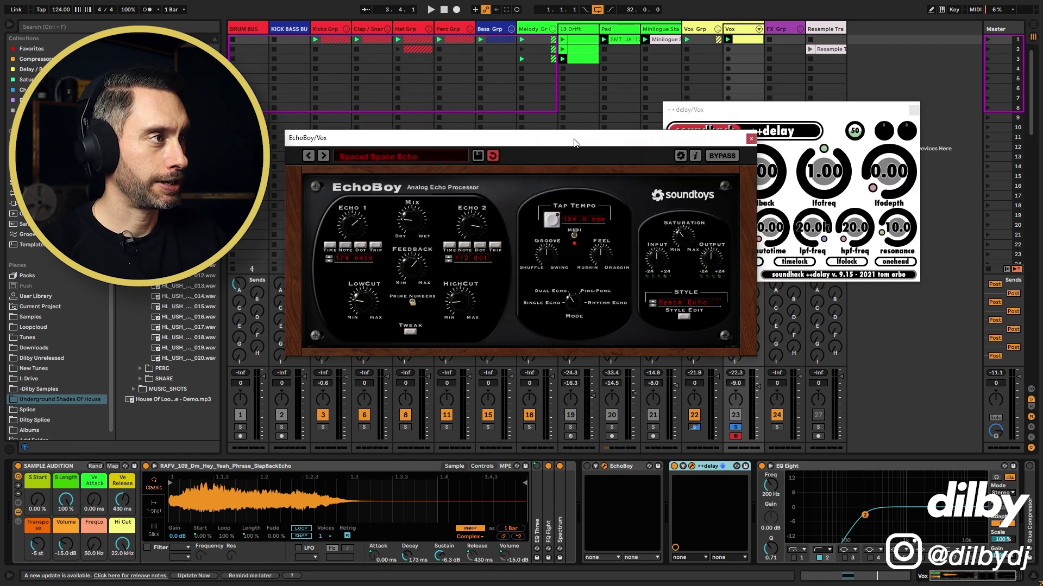
{"action": "left_click", "coordinate": [751, 140]}
{"action": "left_click_drag", "start_coordinate": [774, 111], "coordinate": [728, 119]}
{"action": "left_click", "coordinate": [746, 40]}
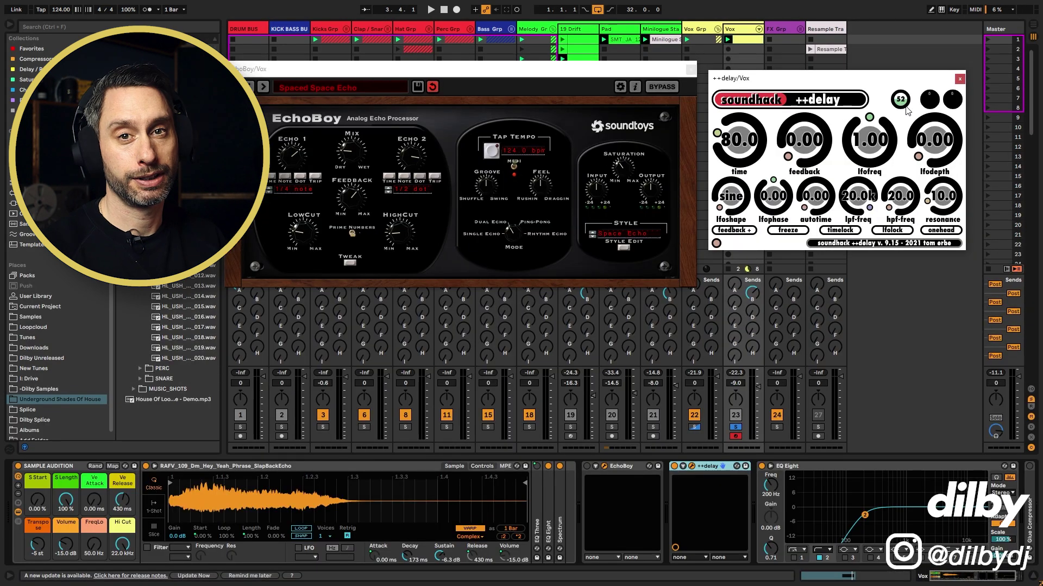
{"action": "left_click", "coordinate": [350, 153]}
Play the Vox clip and lengthen the ++delay time to 1.4s.
{"action": "left_click_drag", "start_coordinate": [903, 104], "coordinate": [904, 119]}
{"action": "key", "text": "space"}
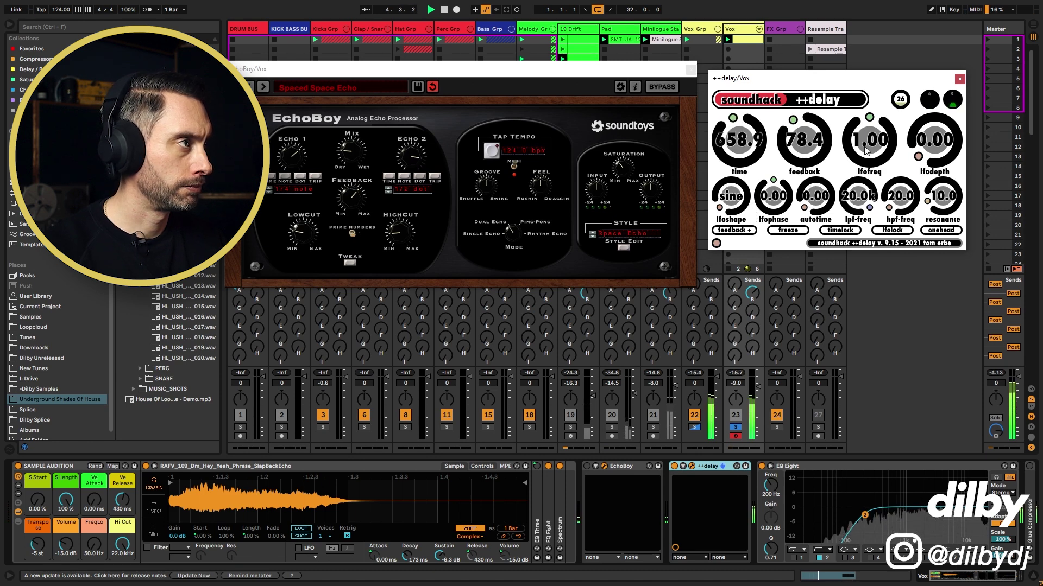
{"action": "left_click_drag", "start_coordinate": [738, 143], "coordinate": [743, 132]}
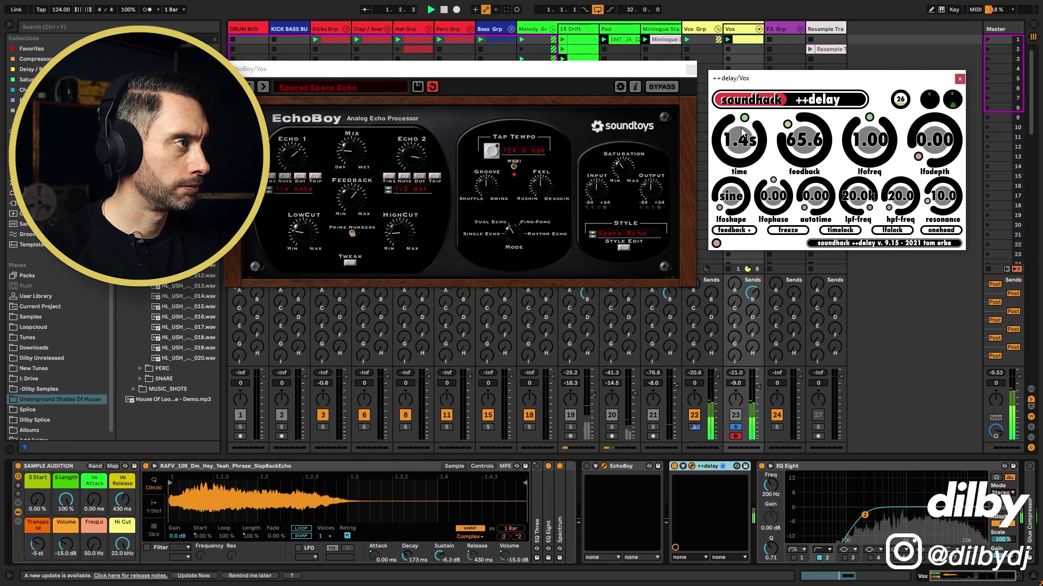
Adjust the Vox clip slot selection, then close both the ++delay and EchoBoy windows.
{"action": "left_click", "coordinate": [747, 41]}
{"action": "left_click", "coordinate": [745, 42]}
{"action": "key", "text": "shift+Tab"}
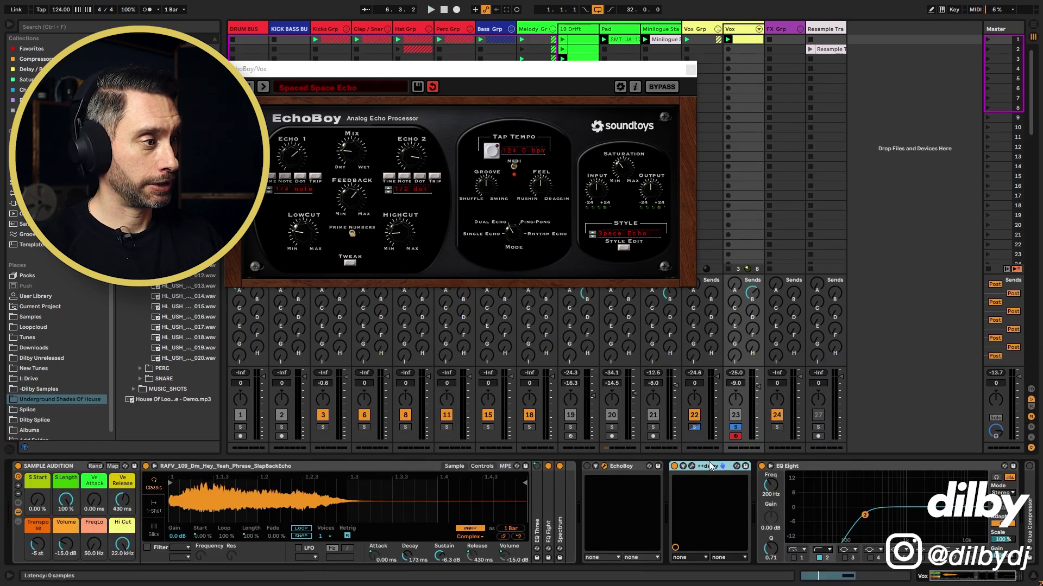
{"action": "left_click", "coordinate": [745, 49]}
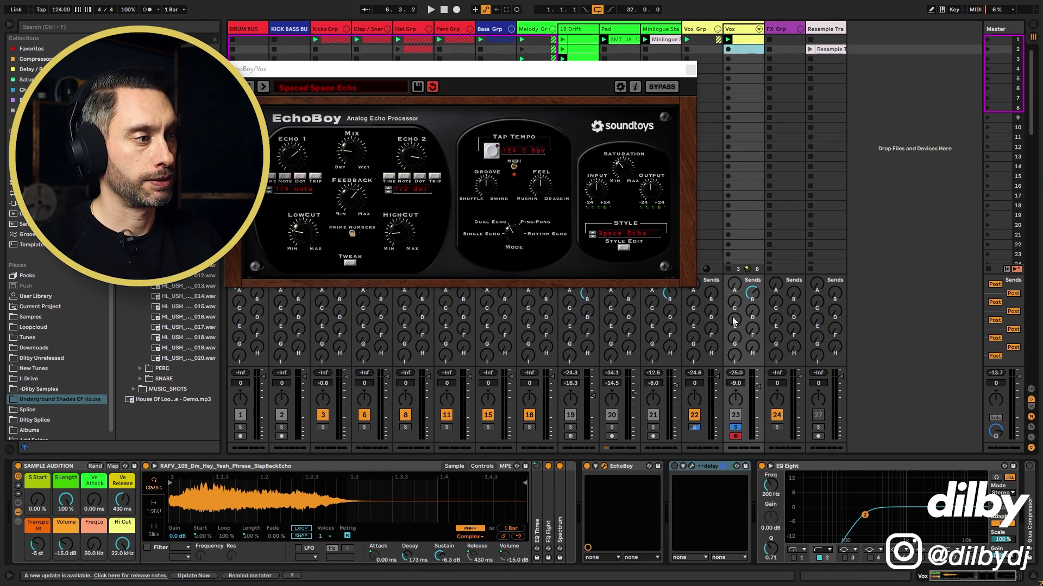
{"action": "key", "text": "Down"}
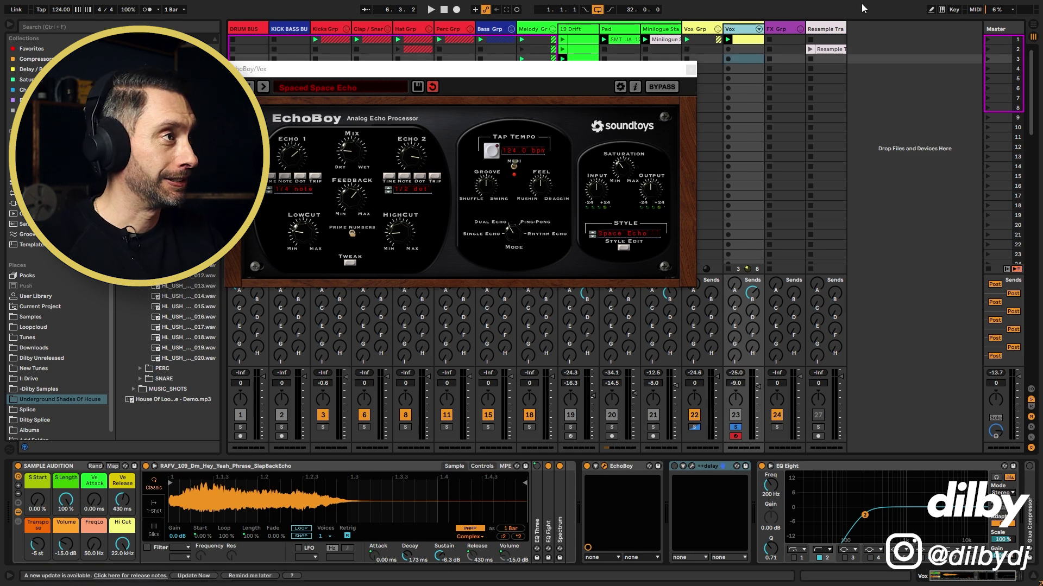
{"action": "left_click", "coordinate": [691, 467]}
{"action": "left_click_drag", "start_coordinate": [923, 75], "coordinate": [732, 140]}
{"action": "left_click", "coordinate": [766, 140]}
{"action": "left_click", "coordinate": [690, 70]}
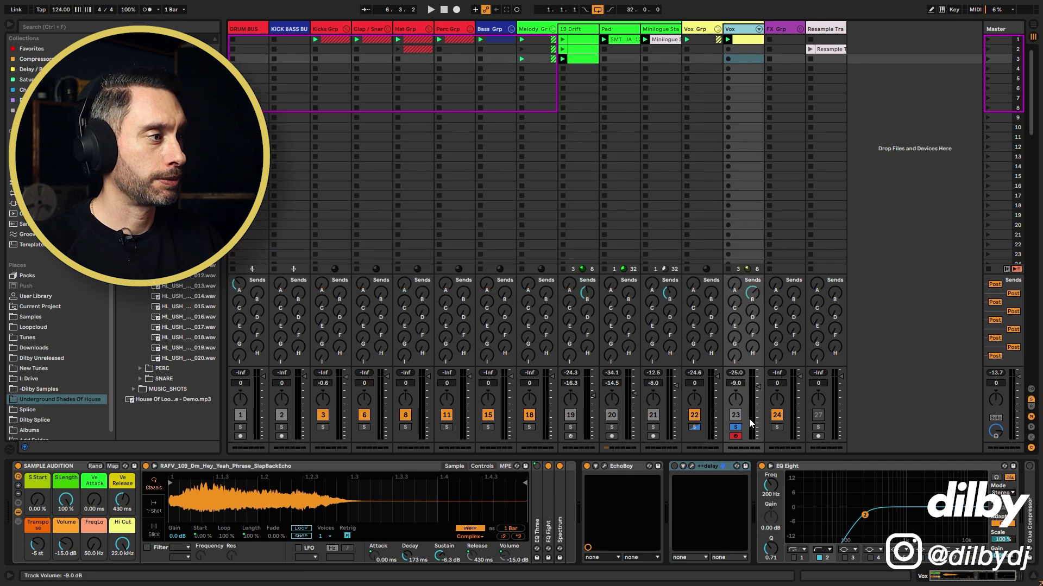
Open the Master's Pro-L 2 and WLM Meter side by side during playback, reading -11 LUFS long term.
{"action": "left_click", "coordinate": [138, 466]}
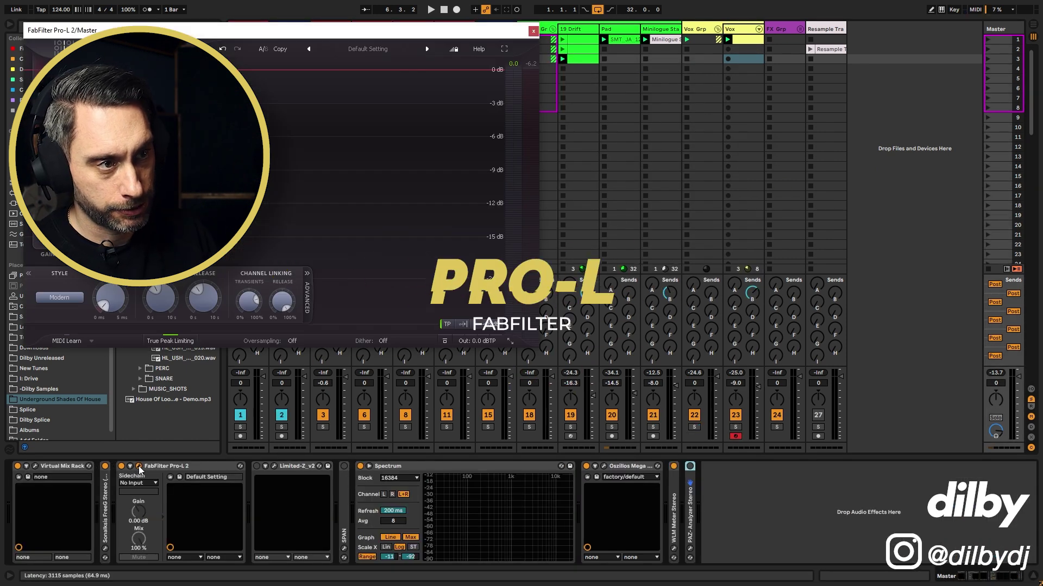
{"action": "left_click_drag", "start_coordinate": [445, 32], "coordinate": [695, 46]}
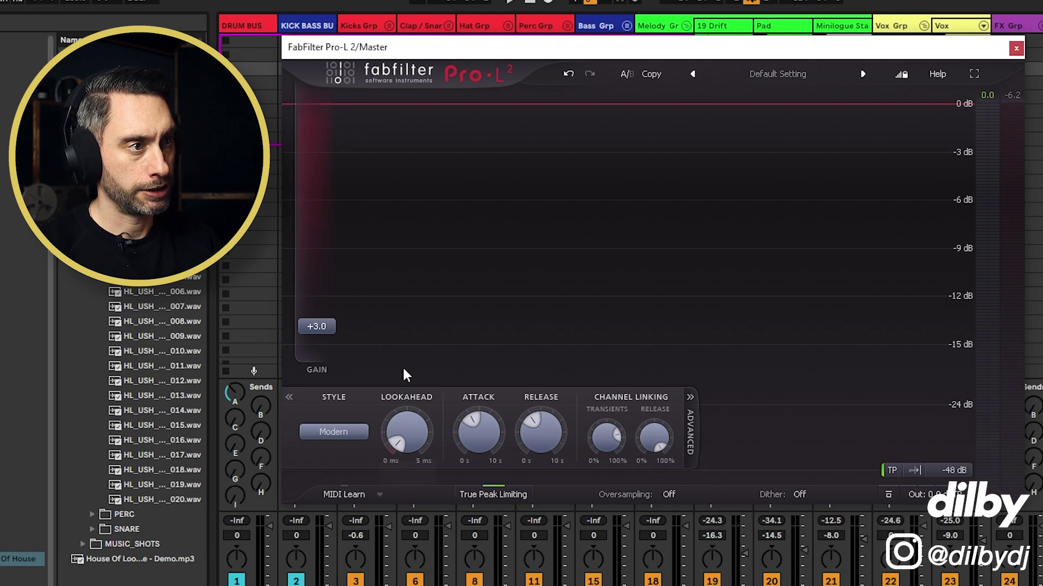
{"action": "key", "text": "space"}
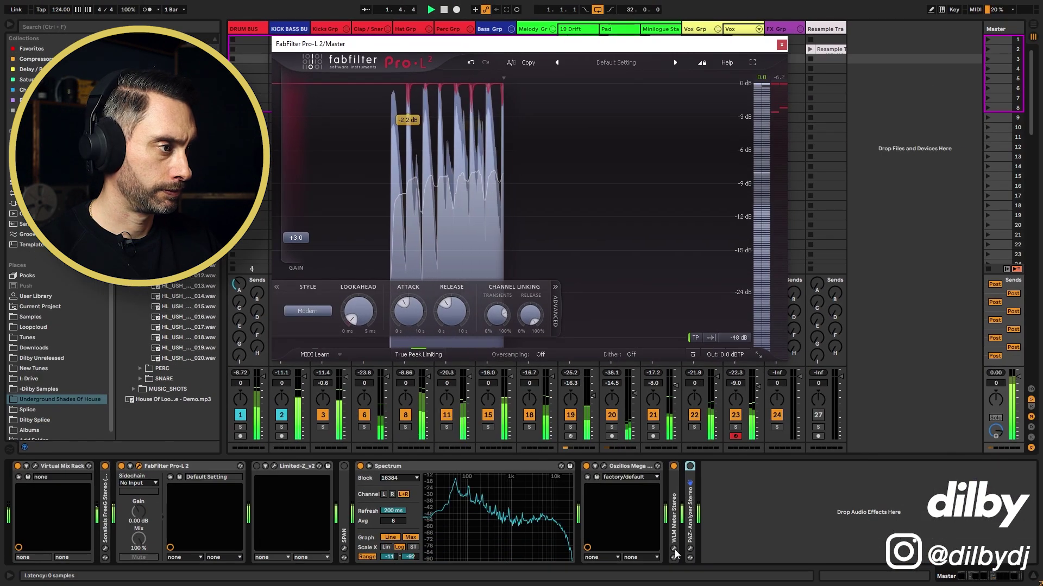
{"action": "left_click", "coordinate": [674, 549]}
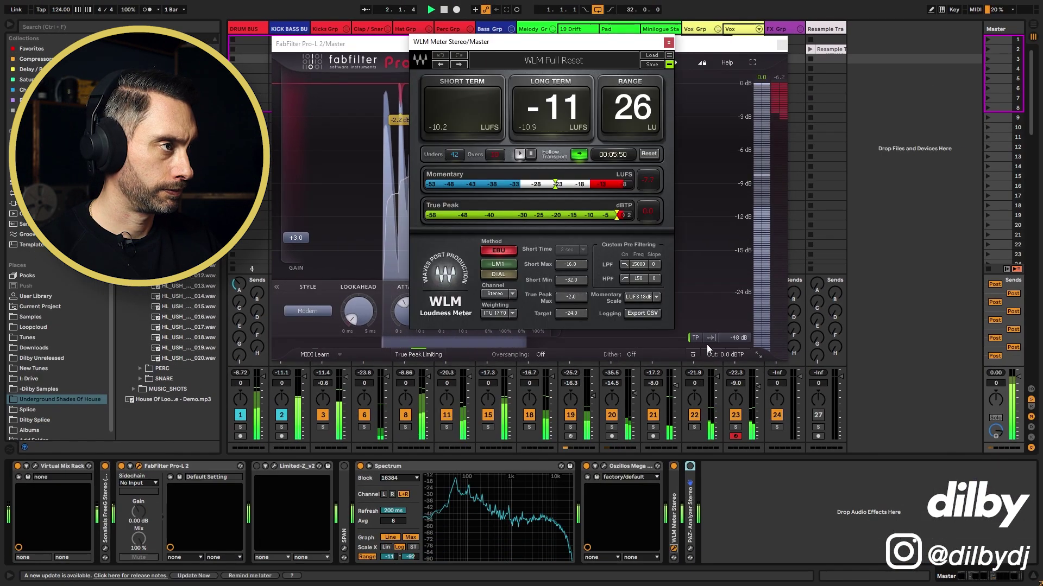
{"action": "left_click_drag", "start_coordinate": [597, 49], "coordinate": [890, 80]}
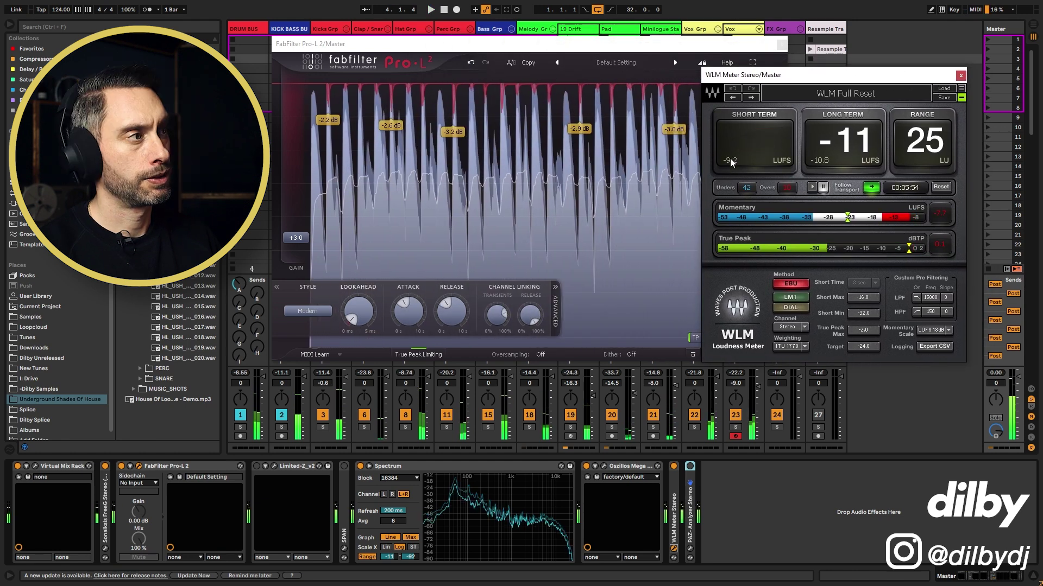
{"action": "key", "text": "space"}
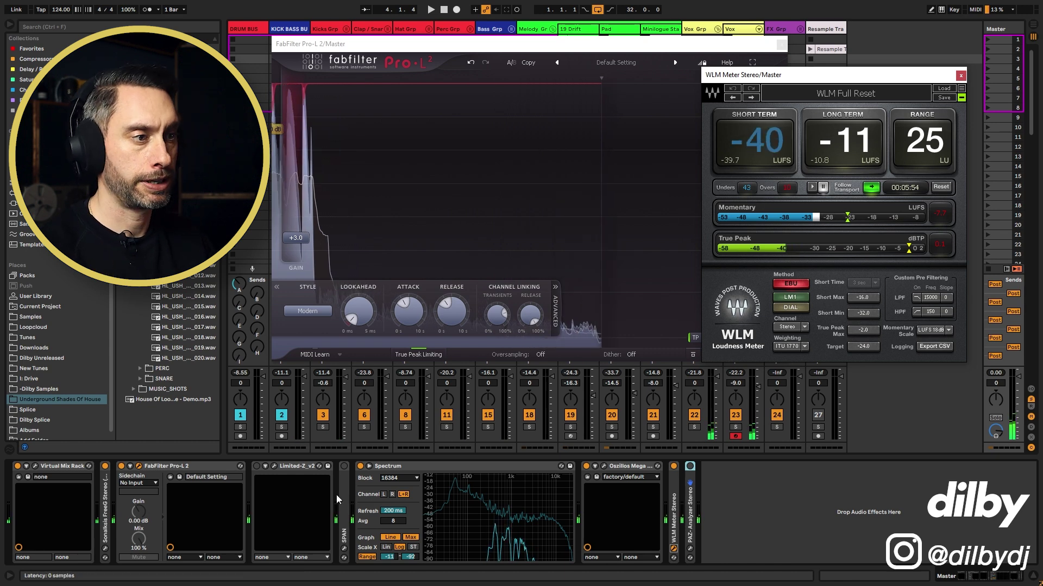
Open the Master's Limited-Z, then reposition and shrink its window beside the WLM meter.
{"action": "left_click", "coordinate": [274, 467]}
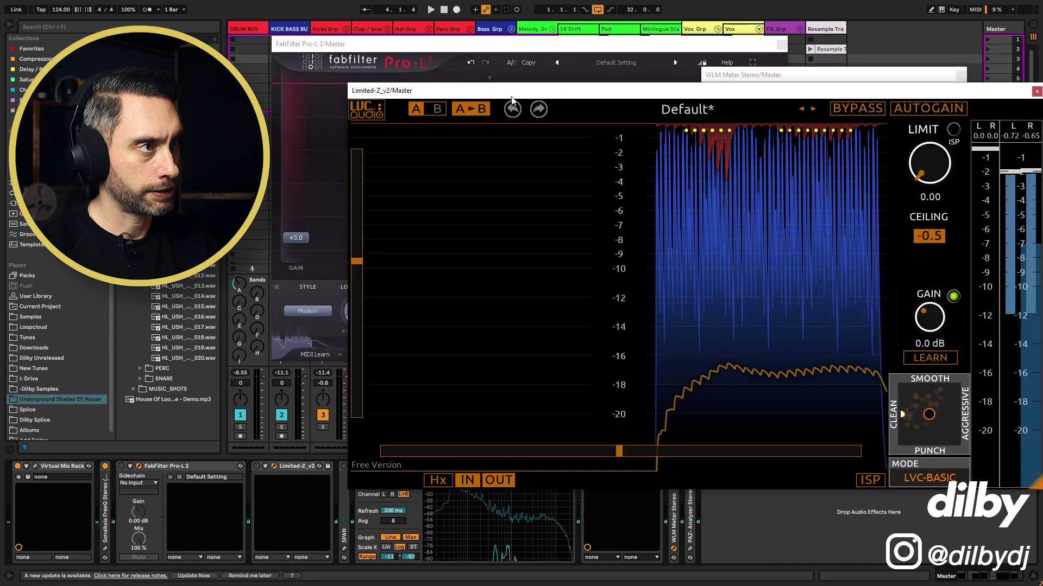
{"action": "left_click_drag", "start_coordinate": [489, 90], "coordinate": [360, 58]}
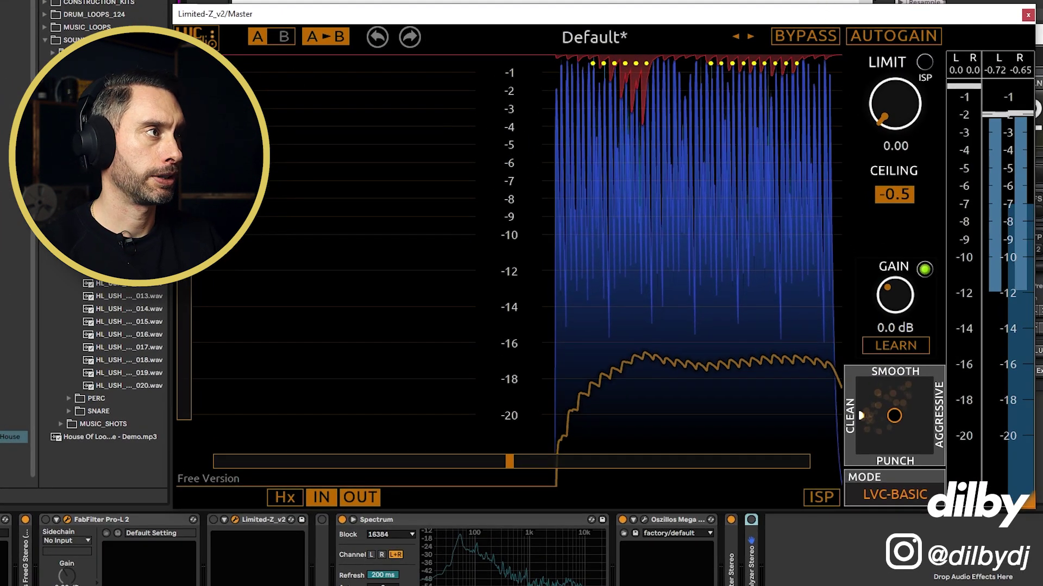
{"action": "left_click", "coordinate": [866, 3]}
{"action": "left_click", "coordinate": [1040, 43]}
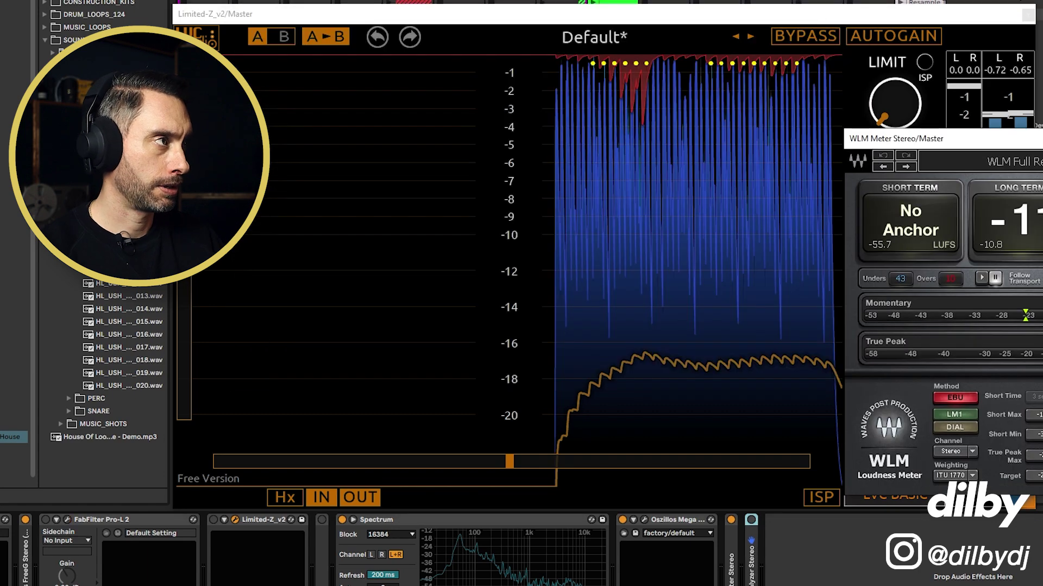
{"action": "left_click_drag", "start_coordinate": [964, 21], "coordinate": [922, 2]}
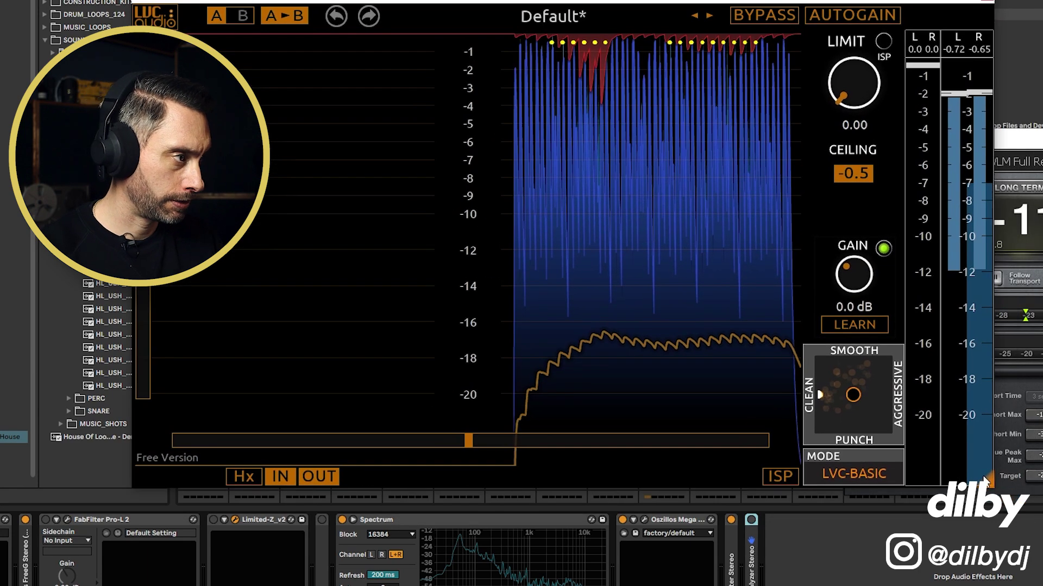
{"action": "left_click_drag", "start_coordinate": [985, 480], "coordinate": [863, 408]}
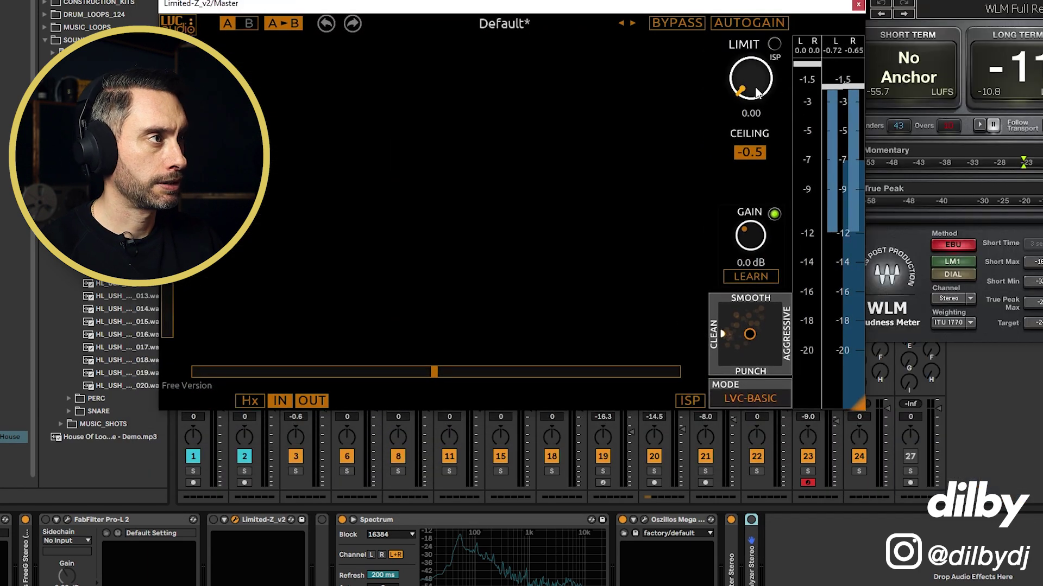
Raise Limited-Z's LIMIT to about 25.4, giving -2.9 dB gain.
{"action": "scroll", "coordinate": [752, 53], "scroll_direction": "up", "scroll_amount": 5}
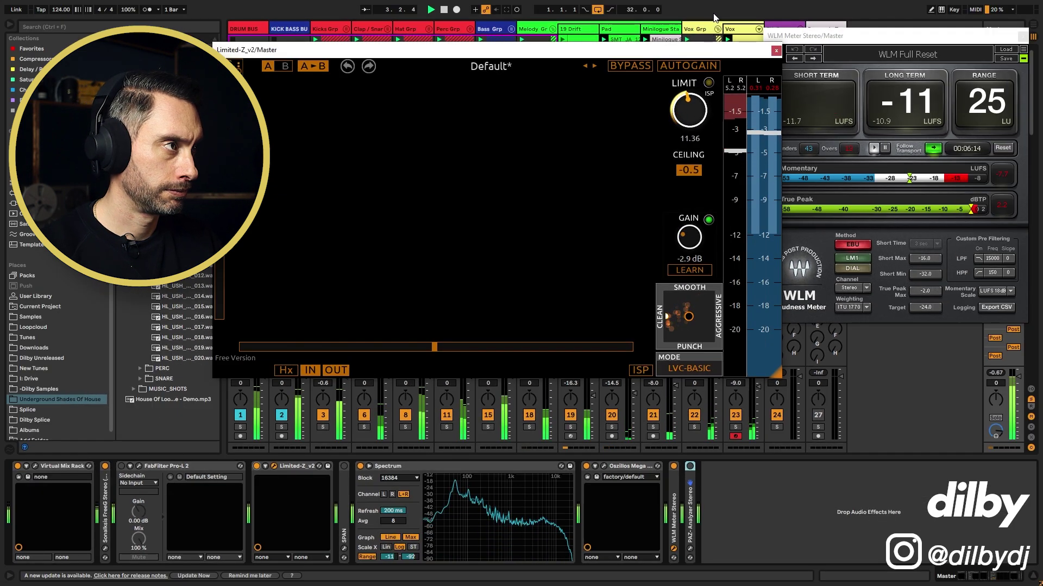
{"action": "left_click_drag", "start_coordinate": [715, 14], "coordinate": [688, 101]}
{"action": "scroll", "coordinate": [688, 101], "scroll_direction": "up", "scroll_amount": 4}
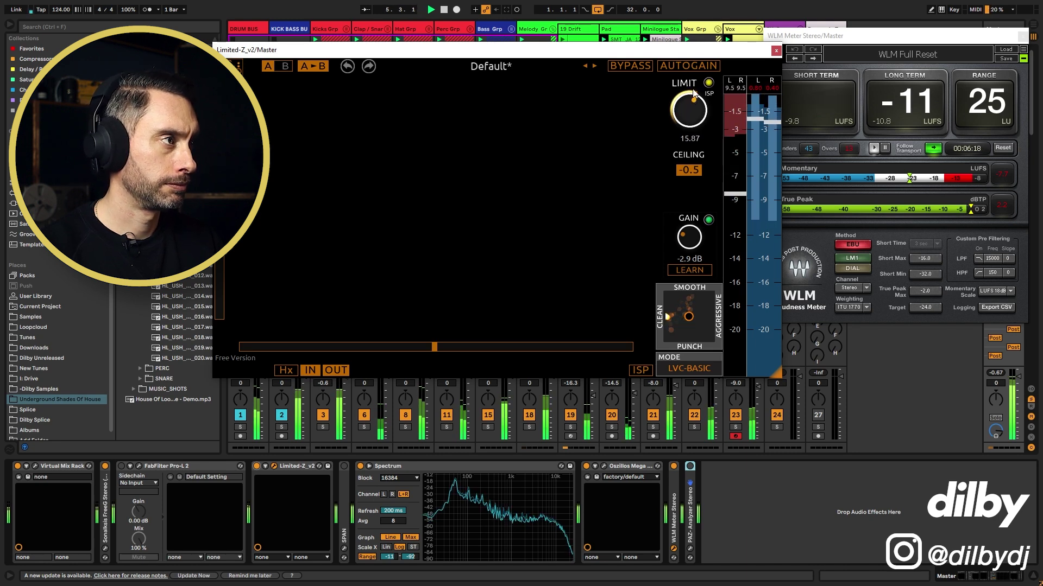
{"action": "scroll", "coordinate": [693, 92], "scroll_direction": "up", "scroll_amount": 3}
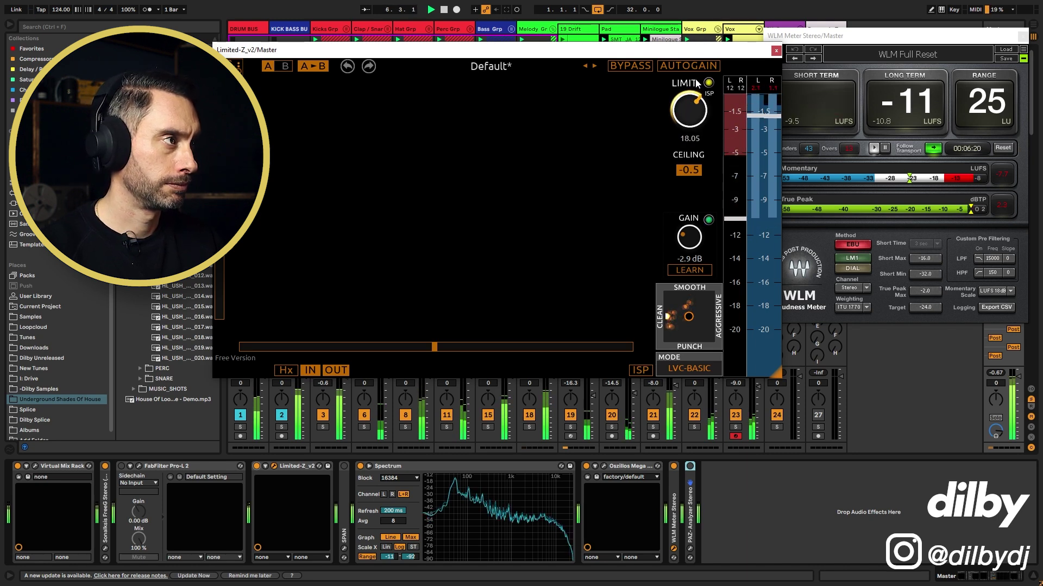
{"action": "scroll", "coordinate": [696, 83], "scroll_direction": "up", "scroll_amount": 4}
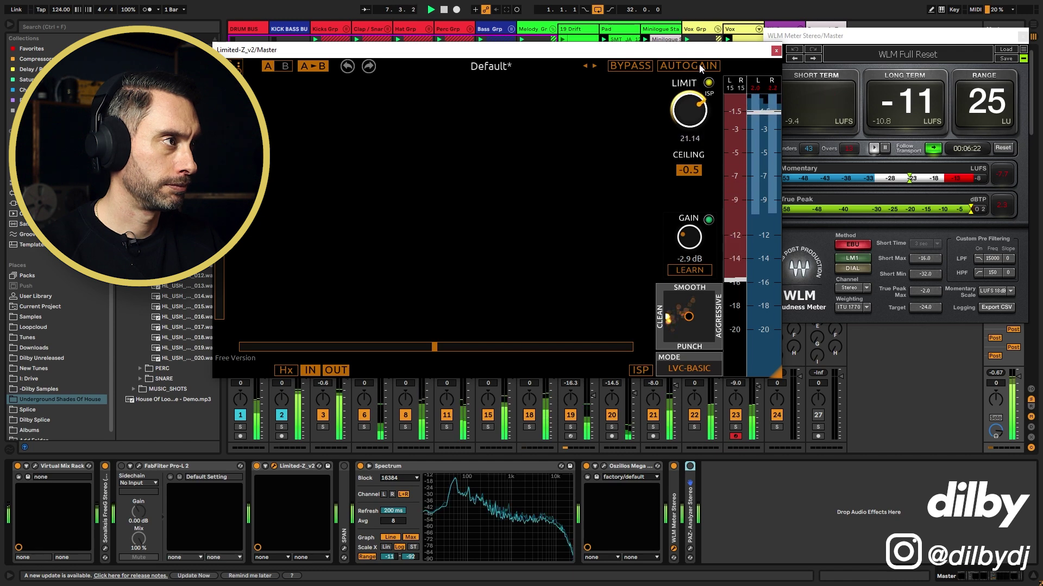
{"action": "left_click_drag", "start_coordinate": [701, 68], "coordinate": [708, 52]}
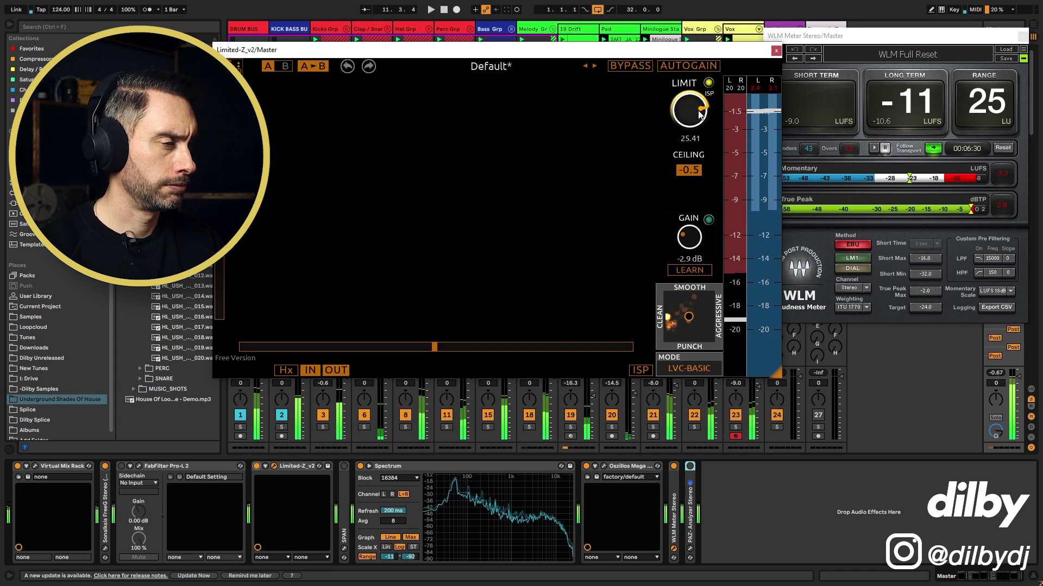
Turn Limited-Z's LIMIT down to 0.42 (2.1 dB gain) during playback, reading -10 LUFS.
{"action": "key", "text": "space"}
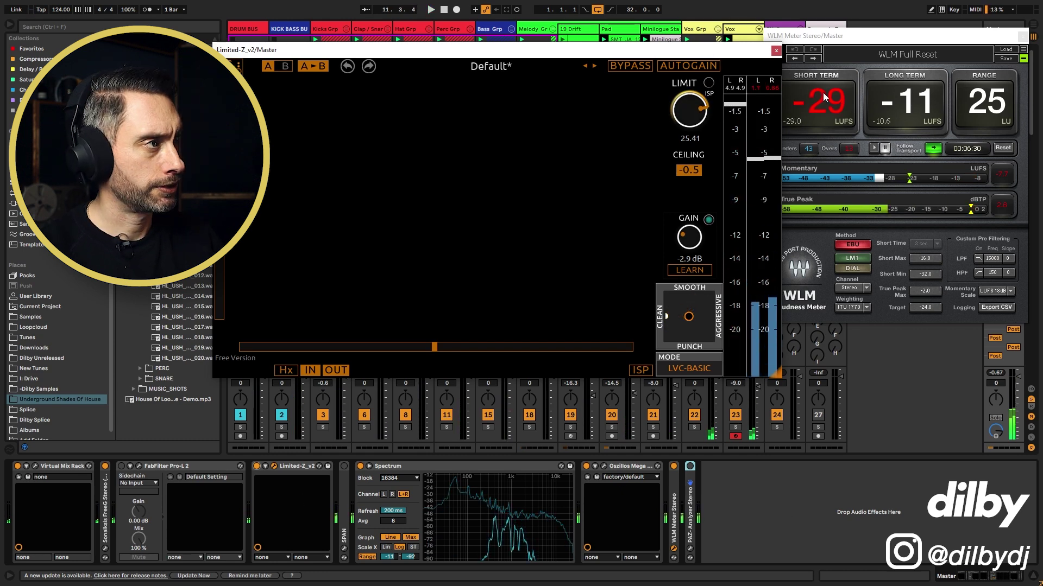
{"action": "left_click", "coordinate": [828, 54]}
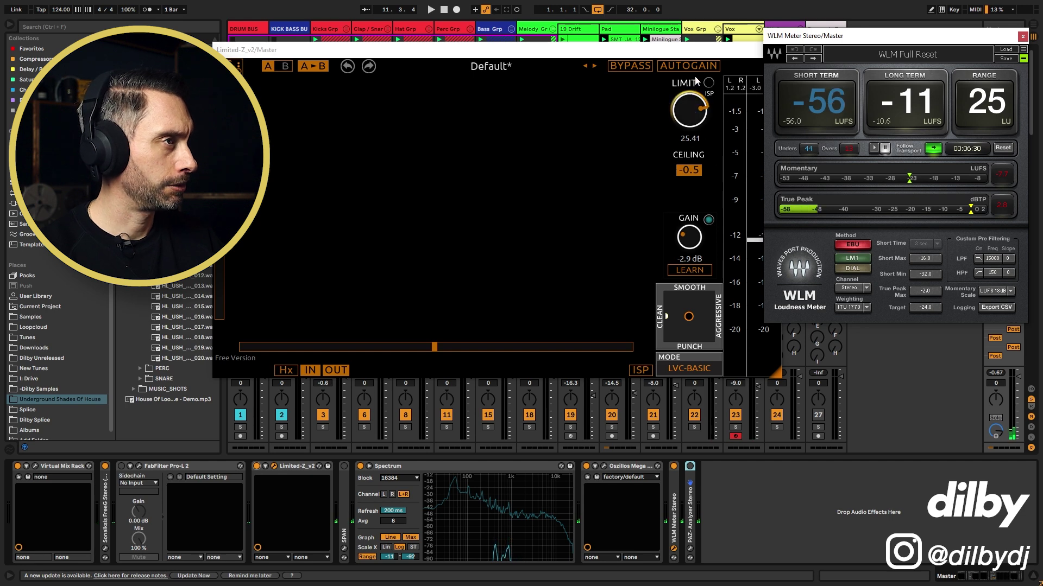
{"action": "left_click", "coordinate": [704, 244]}
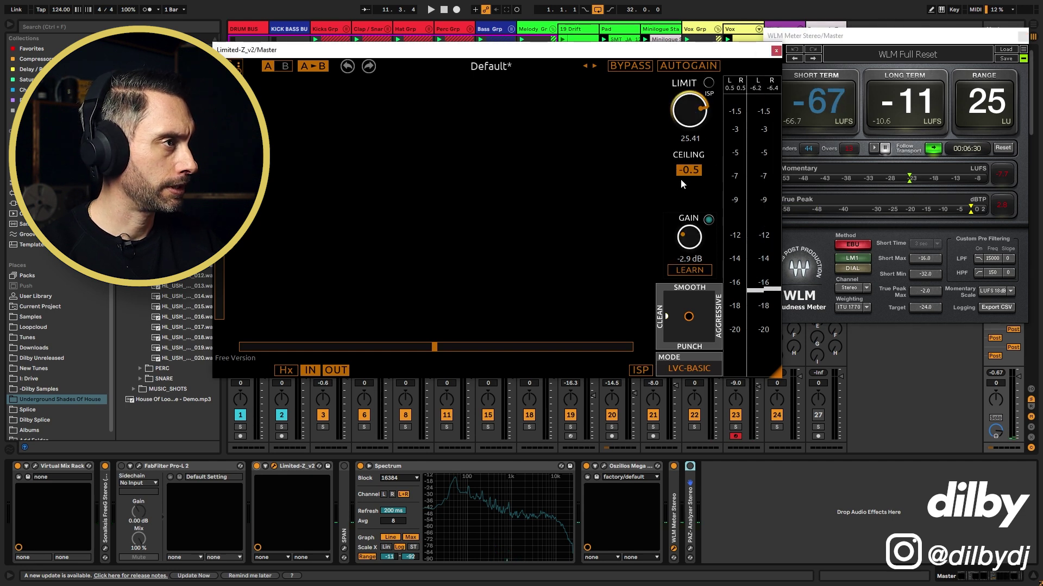
{"action": "key", "text": "space"}
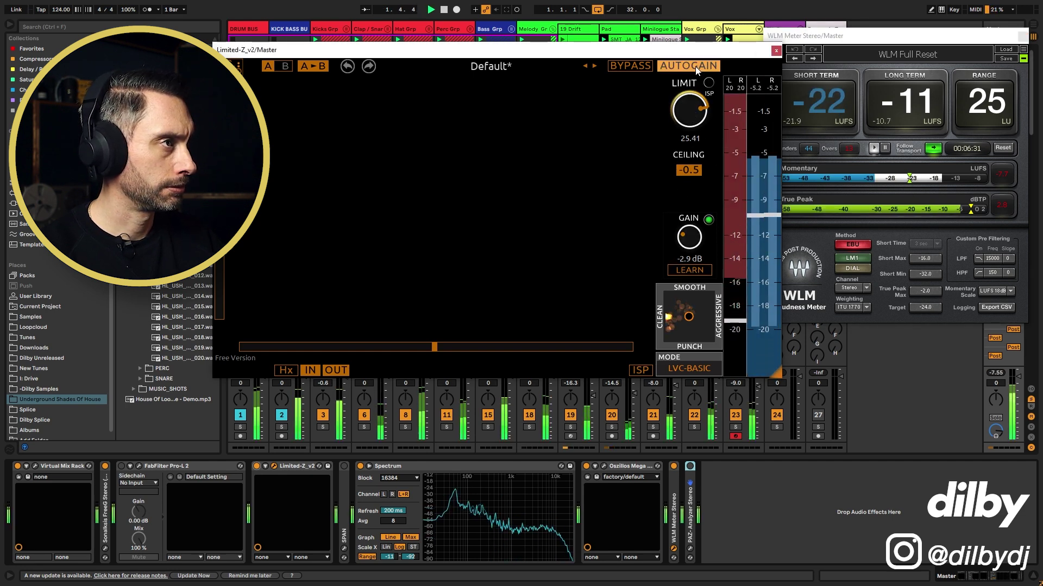
{"action": "left_click_drag", "start_coordinate": [688, 111], "coordinate": [694, 222]}
{"action": "key", "text": "space"}
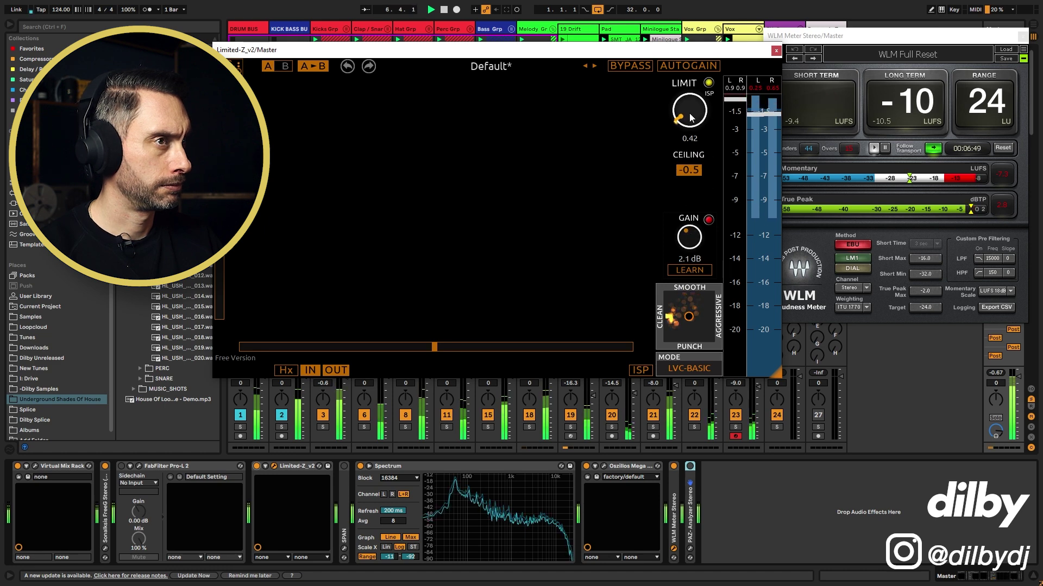
{"action": "left_click_drag", "start_coordinate": [591, 56], "coordinate": [605, 56]}
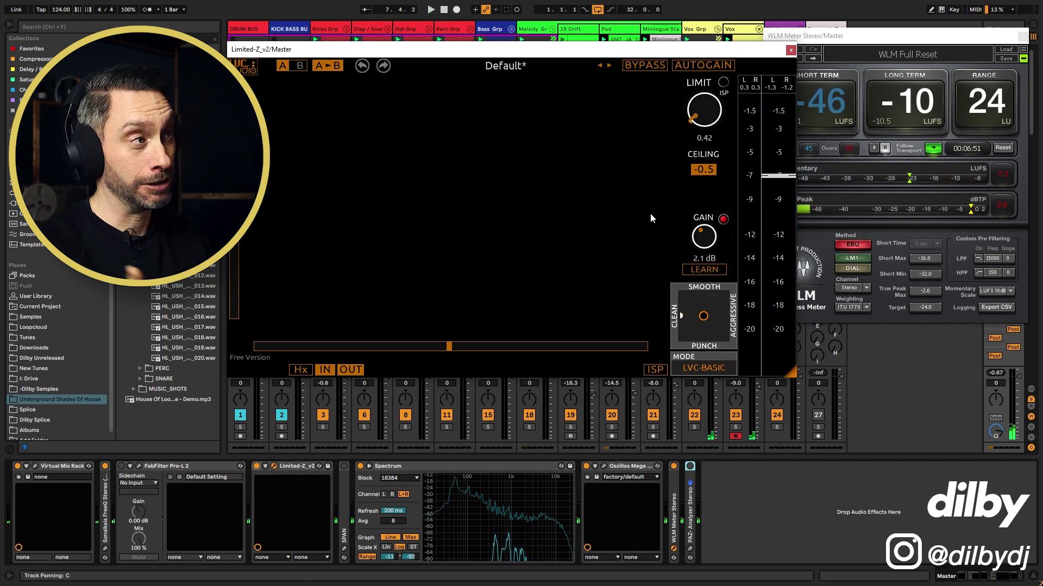
Check the Pro-L 2 window, then switch the master from Pro-L 2 to Limited-Z.
{"action": "left_click", "coordinate": [864, 46]}
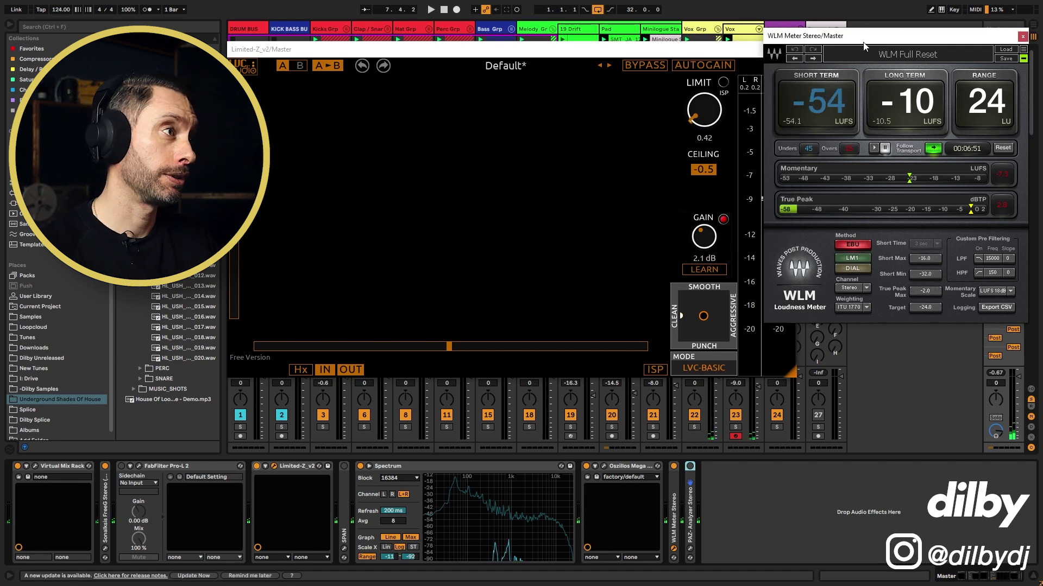
{"action": "left_click", "coordinate": [138, 466]}
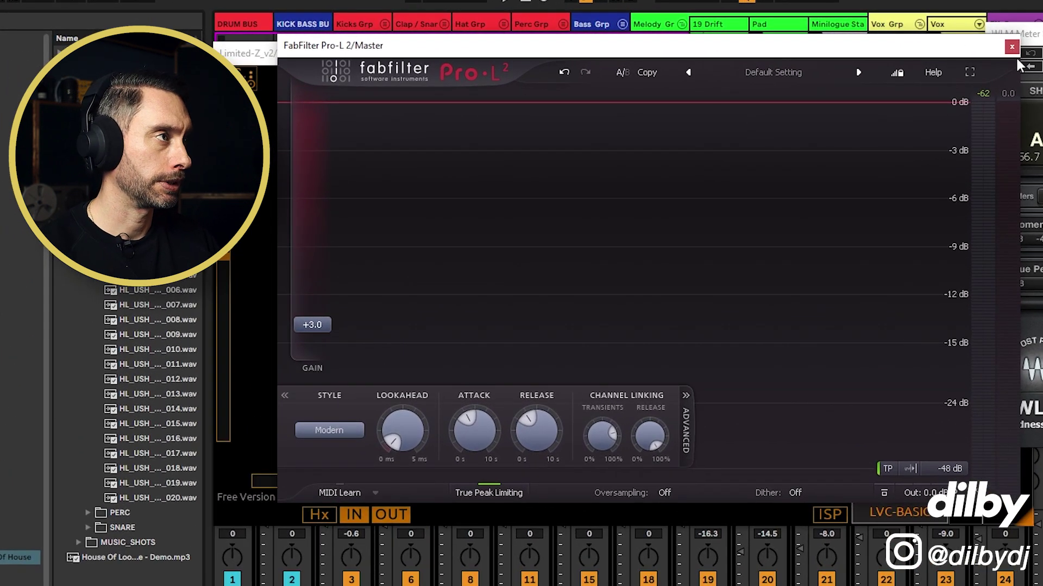
{"action": "left_click", "coordinate": [1012, 47]}
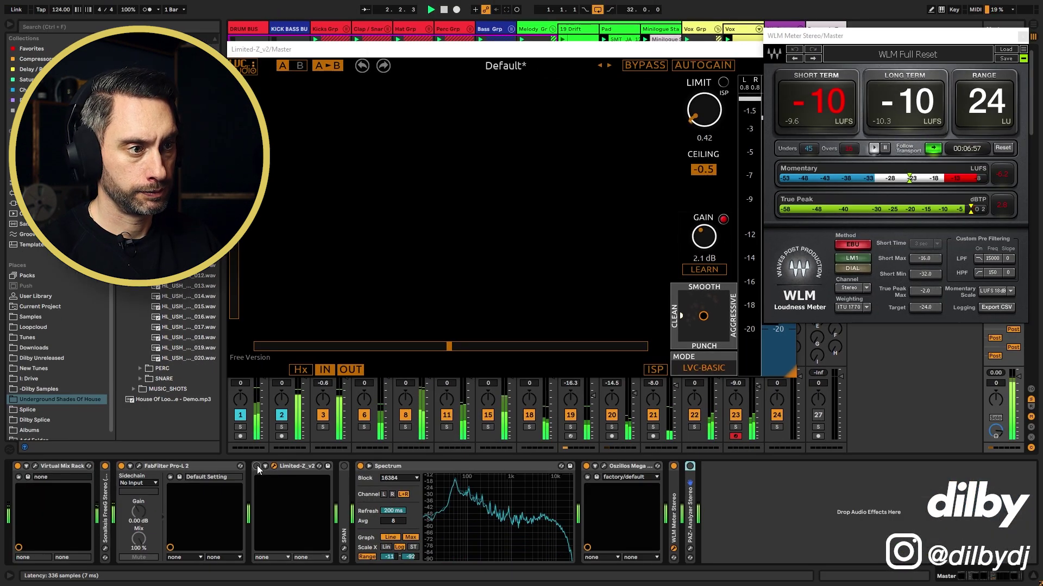
{"action": "left_click", "coordinate": [256, 466]}
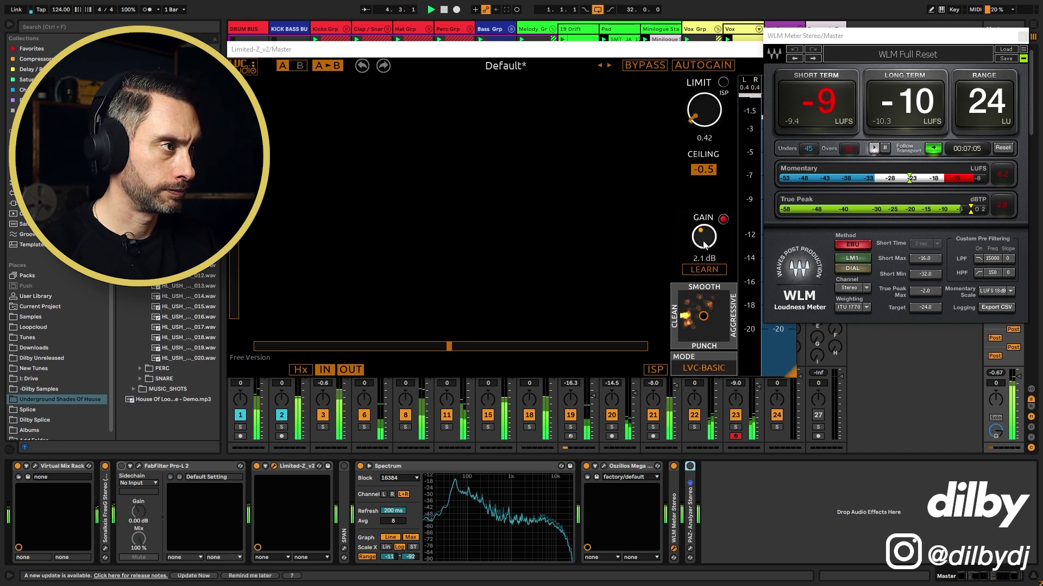
Set Limited-Z's gain to 2.9 dB while watching the WLM loudness meter.
{"action": "left_click_drag", "start_coordinate": [704, 244], "coordinate": [703, 242]}
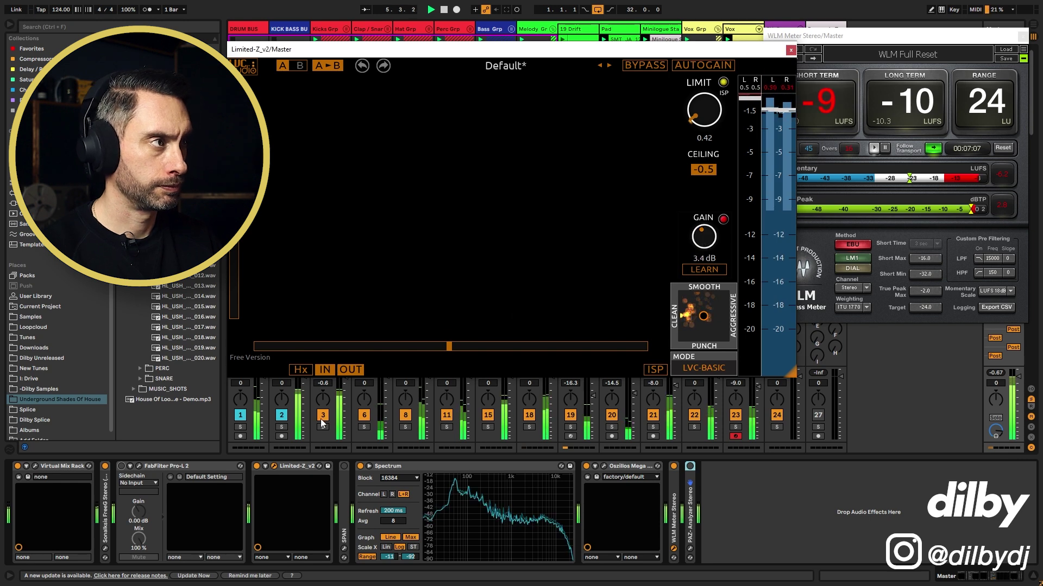
{"action": "left_click", "coordinate": [852, 38]}
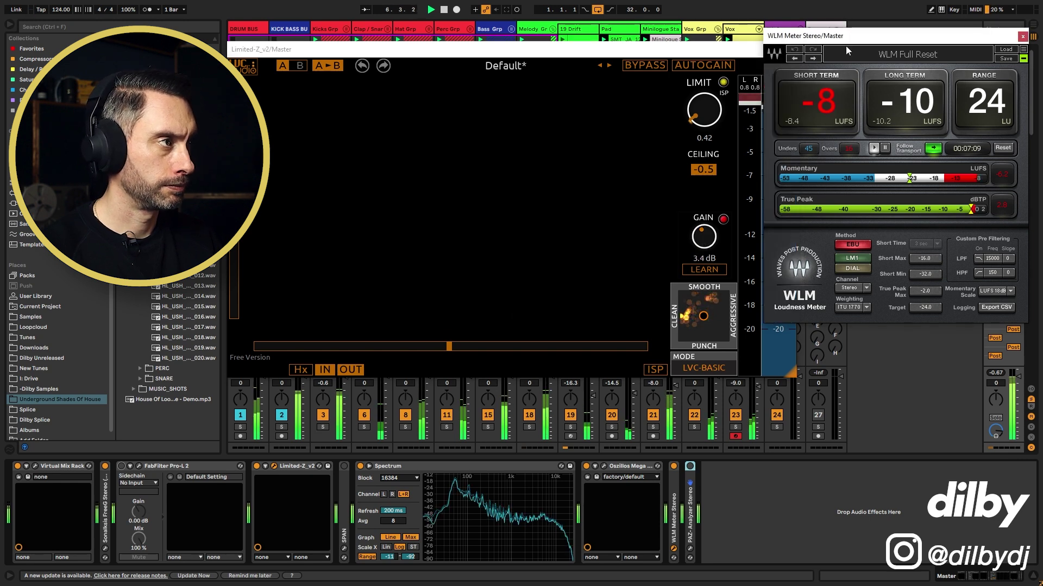
{"action": "left_click_drag", "start_coordinate": [699, 233], "coordinate": [702, 239]}
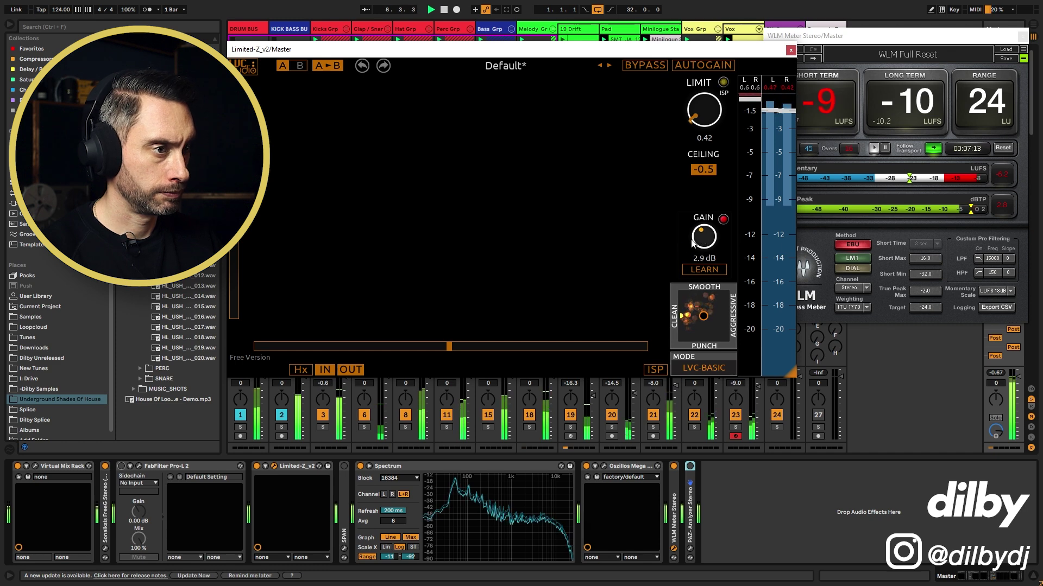
Turn Limited-Z's limit down to 0.00, glancing at Pro-L 2 for reference.
{"action": "left_click", "coordinate": [139, 466]}
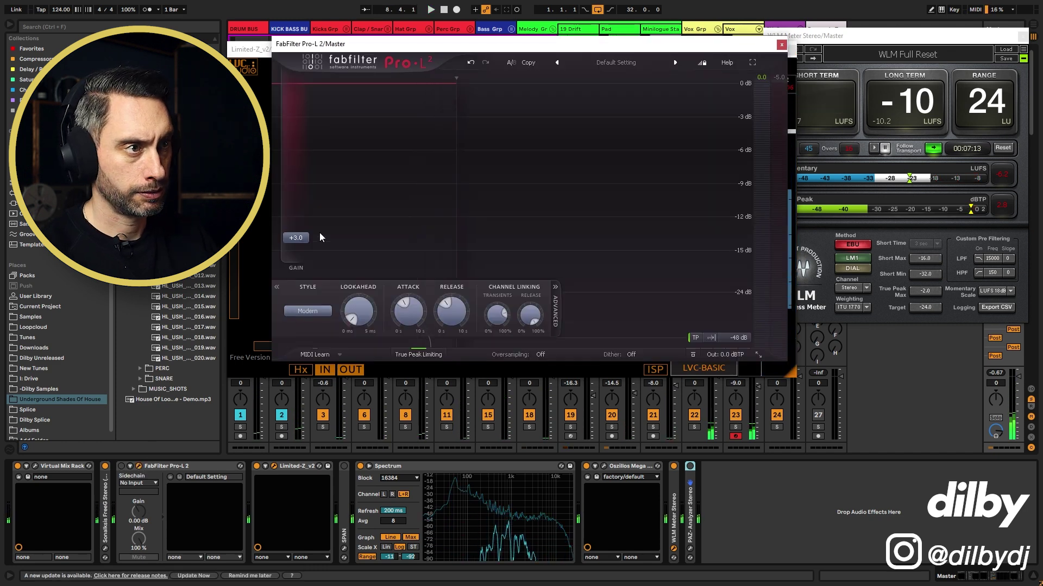
{"action": "left_click", "coordinate": [275, 472]}
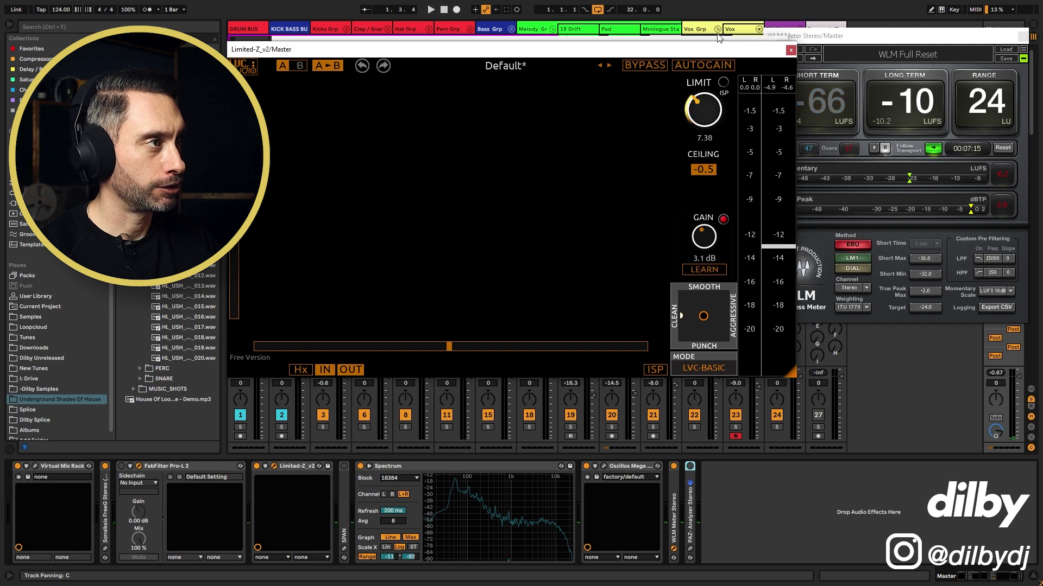
{"action": "left_click_drag", "start_coordinate": [720, 24], "coordinate": [707, 219]}
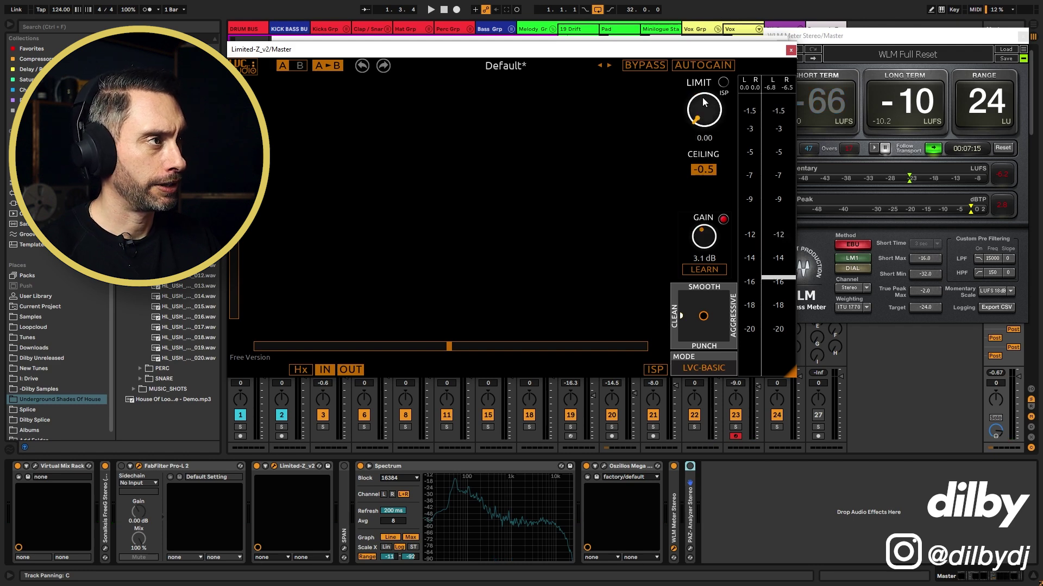
{"action": "left_click", "coordinate": [138, 467]}
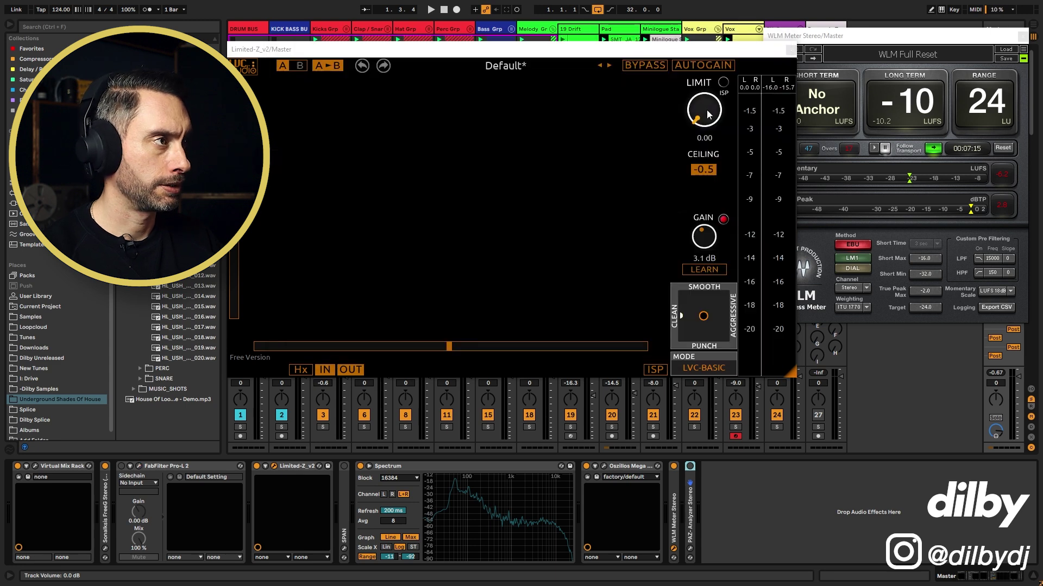
{"action": "left_click", "coordinate": [708, 116]}
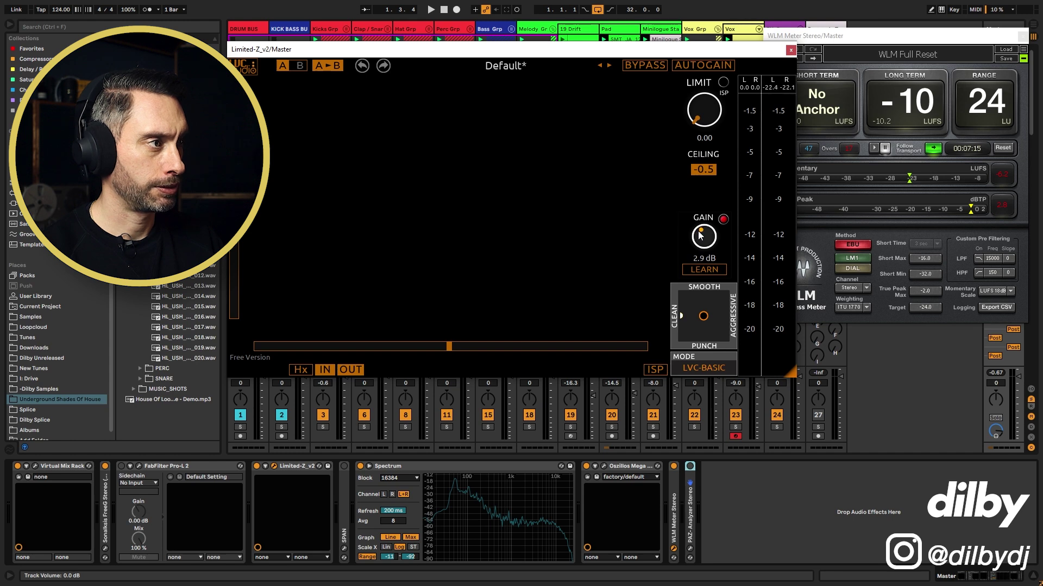
Play the beat and A/B Limited-Z against Pro-L 2, leaving both switched off.
{"action": "key", "text": "space"}
{"action": "left_click", "coordinate": [851, 42]}
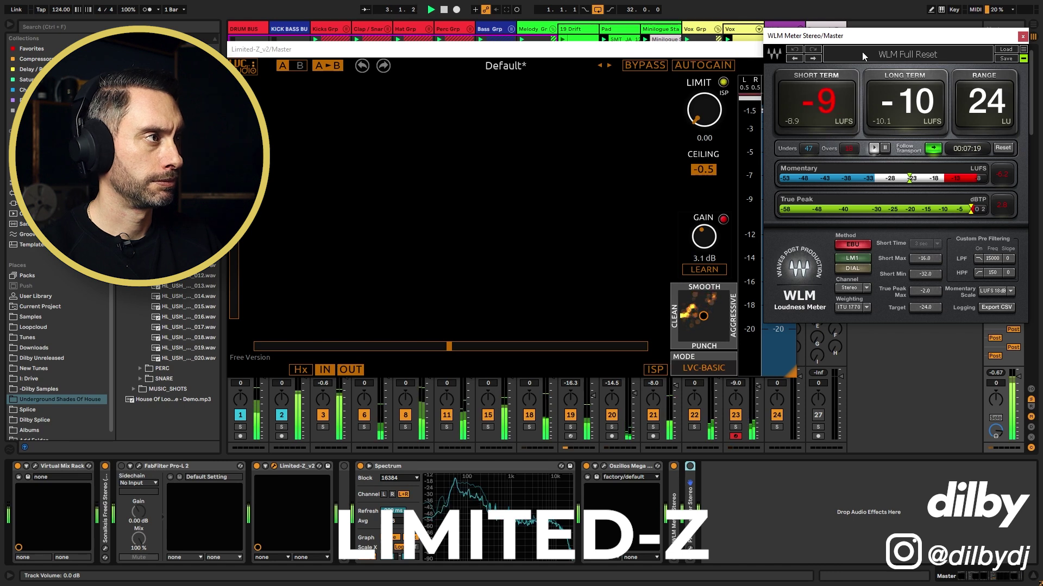
{"action": "left_click", "coordinate": [257, 467]}
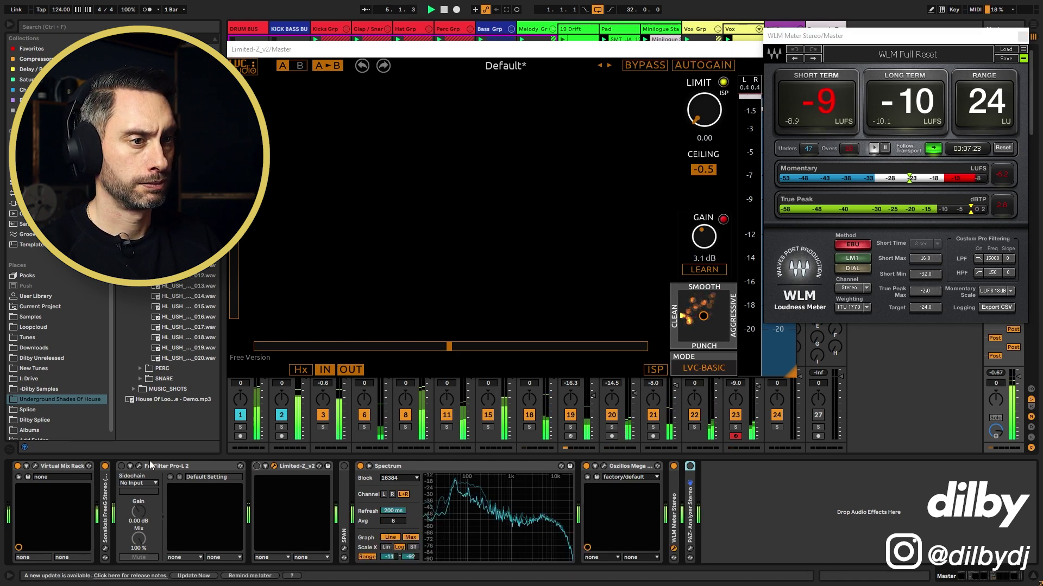
{"action": "left_click", "coordinate": [122, 466]}
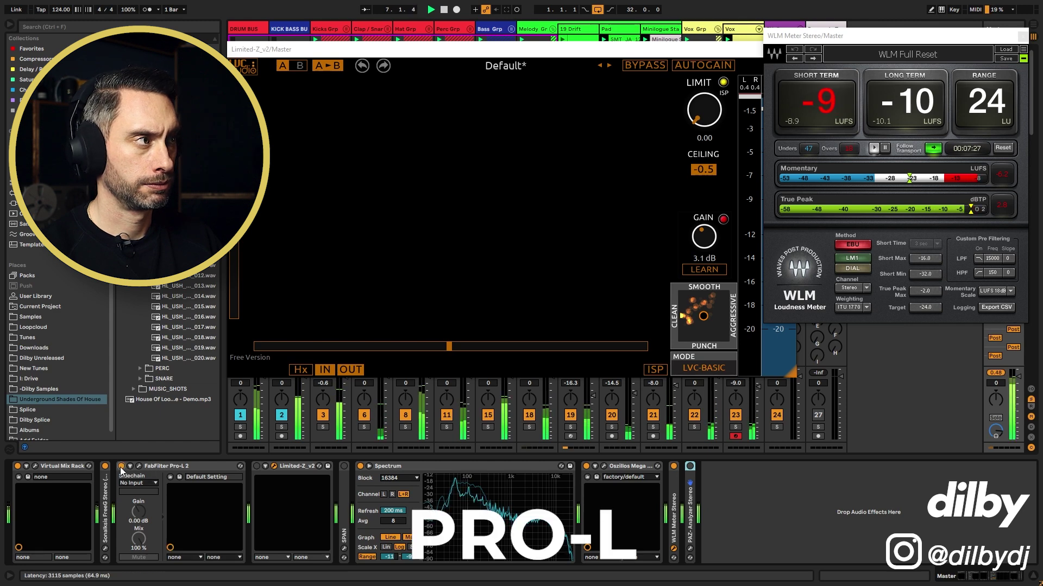
{"action": "left_click", "coordinate": [121, 467]}
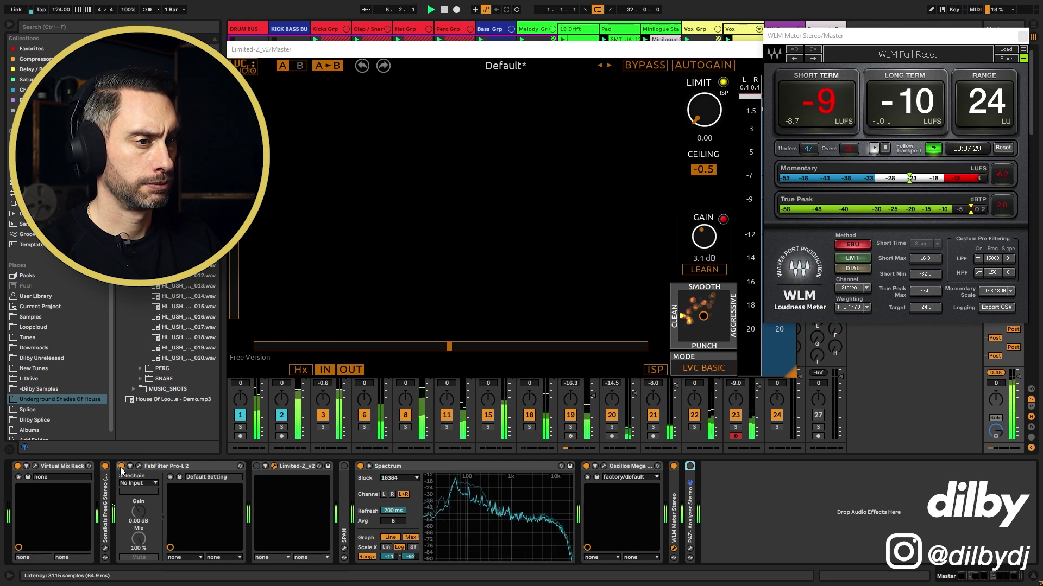
{"action": "left_click", "coordinate": [256, 467]}
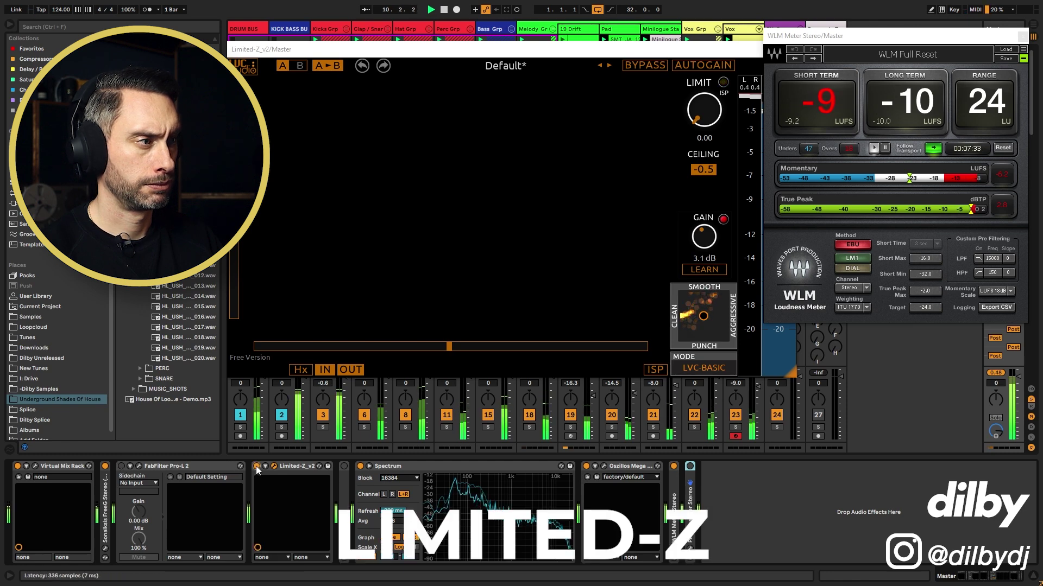
{"action": "left_click", "coordinate": [257, 467]}
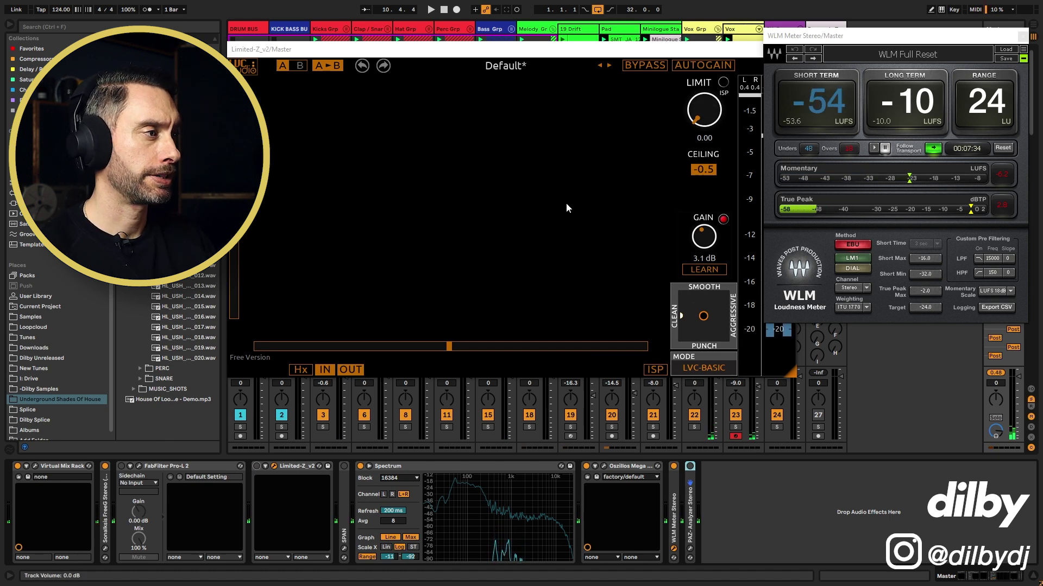
{"action": "left_click", "coordinate": [699, 50]}
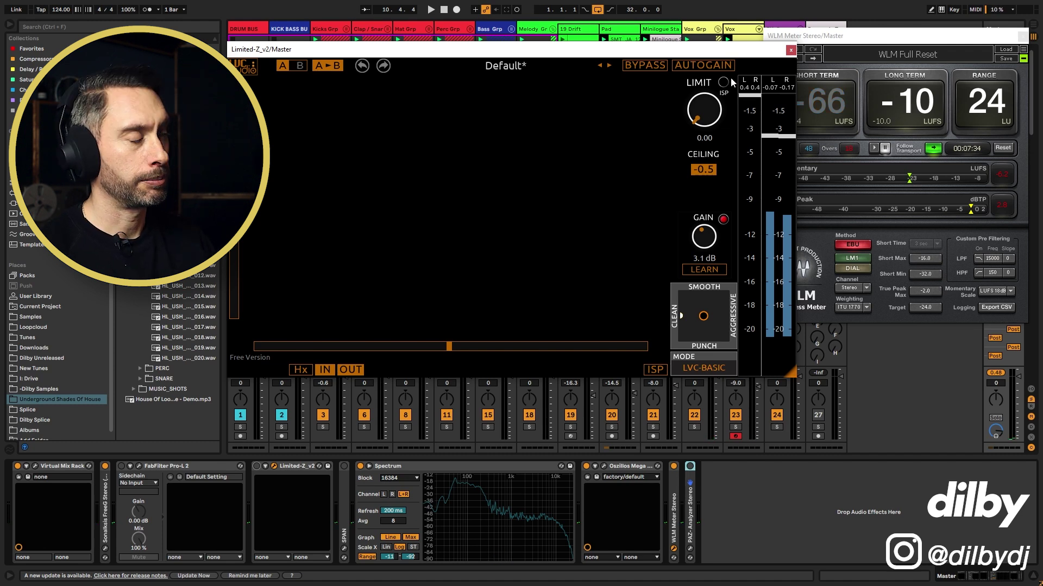
Rearrange the meter and Limited-Z windows, then add the stock Limiter before Spectrum on the master.
{"action": "left_click_drag", "start_coordinate": [831, 43], "coordinate": [825, 258]}
{"action": "left_click_drag", "start_coordinate": [717, 52], "coordinate": [725, 53]}
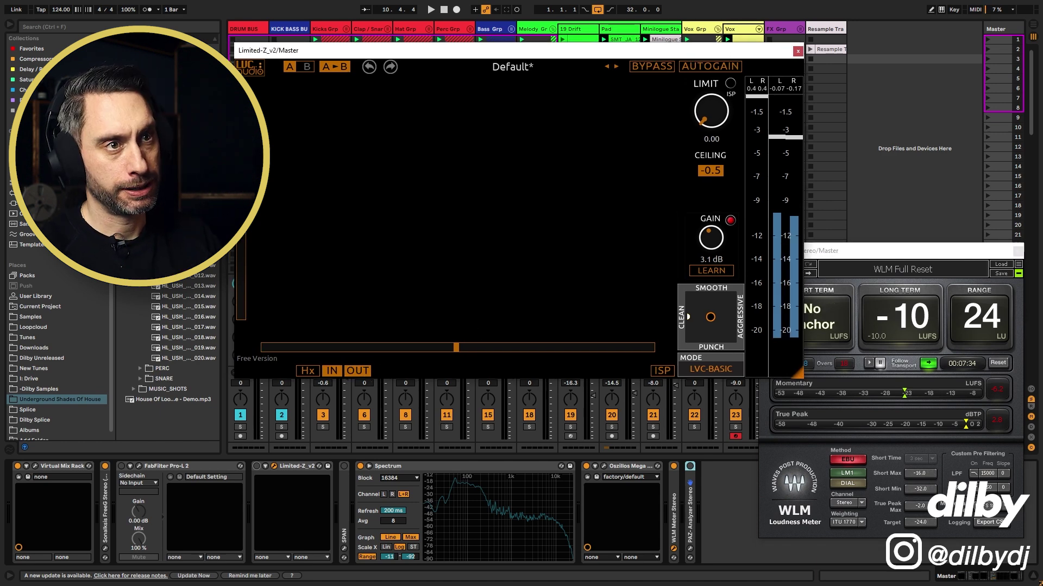
{"action": "left_click", "coordinate": [32, 172]}
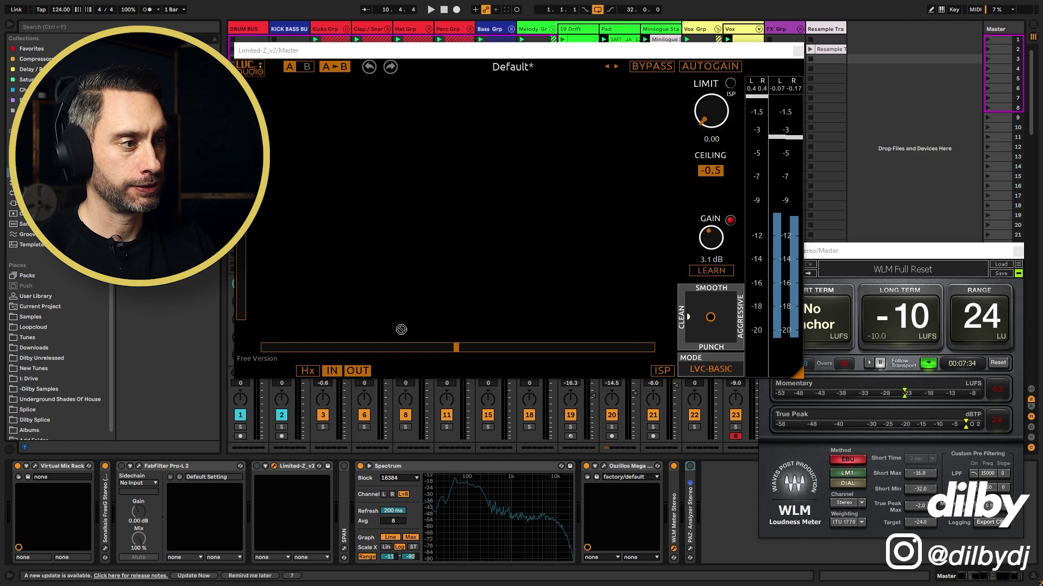
{"action": "left_click_drag", "start_coordinate": [434, 371], "coordinate": [355, 478]}
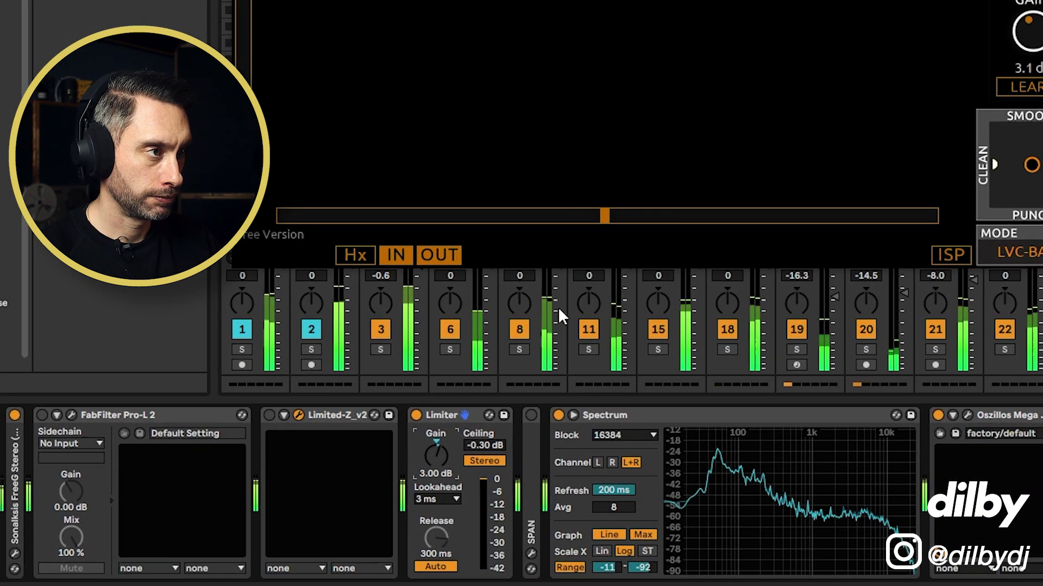
Switch off the Limiter, audition Limited-Z on and off, then select the Limiter's ceiling value.
{"action": "left_click", "coordinate": [416, 415]}
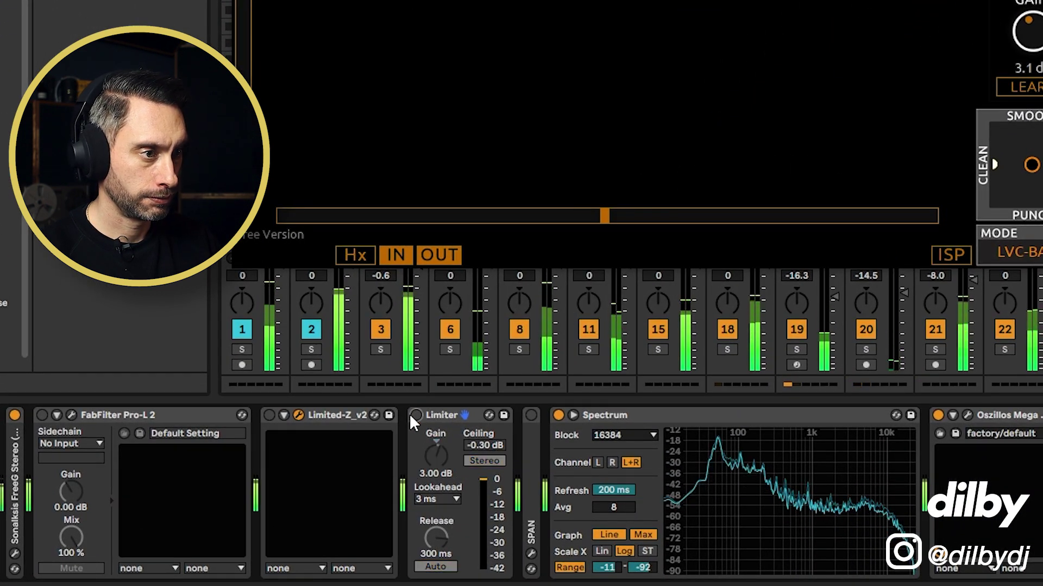
{"action": "left_click", "coordinate": [270, 414]}
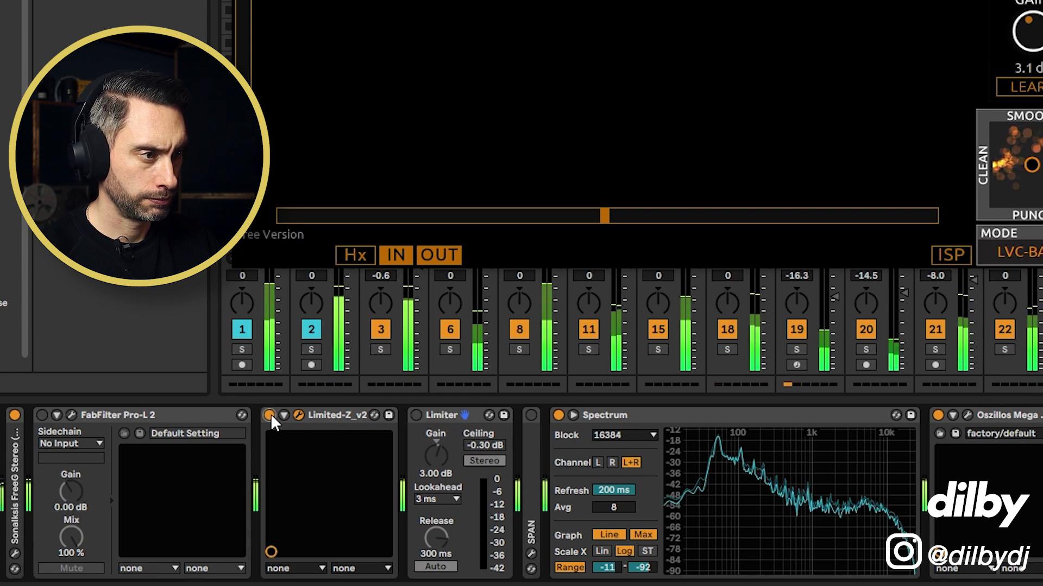
{"action": "left_click", "coordinate": [270, 414]}
{"action": "left_click", "coordinate": [481, 444]}
Reset the Limiter ceiling to 0.00 dB and compare it with Limited-Z_v2.
{"action": "key", "text": "Delete"}
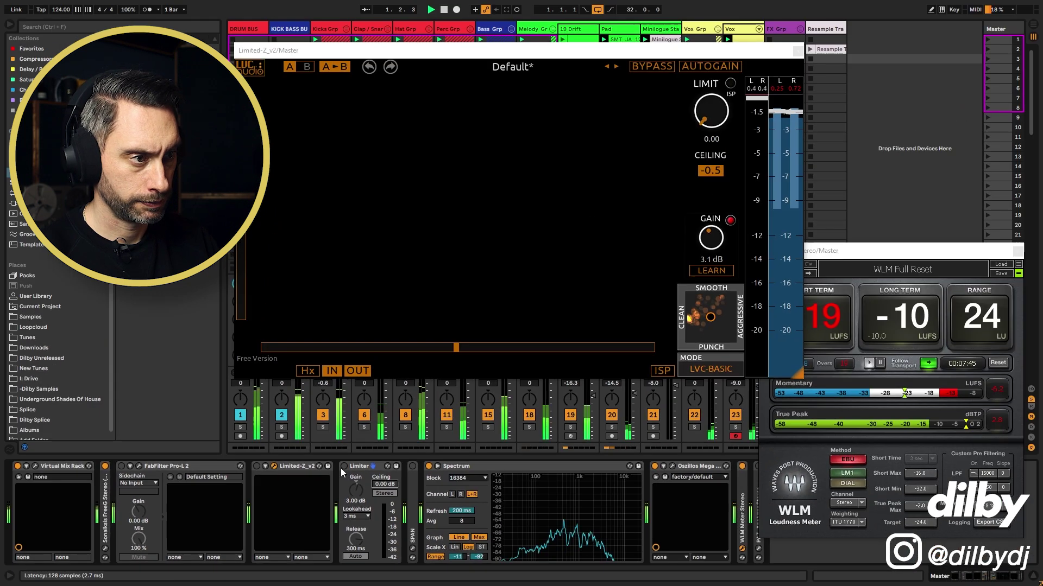
{"action": "left_click", "coordinate": [343, 466]}
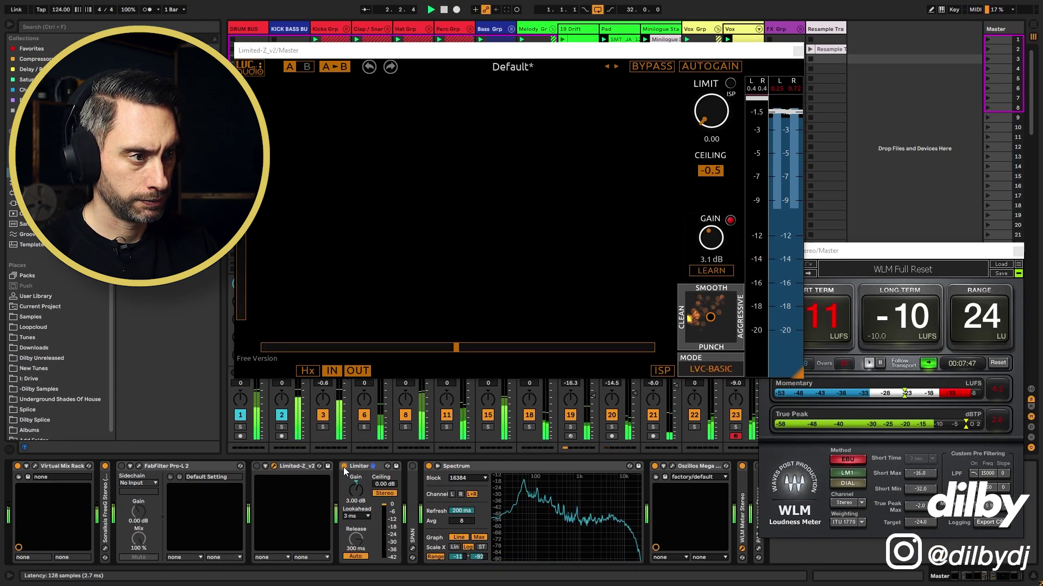
{"action": "left_click", "coordinate": [343, 467]}
{"action": "left_click", "coordinate": [257, 467]}
{"action": "left_click", "coordinate": [257, 466]}
A/B Pro-L 2 and the Limiter, finish with Limited-Z_v2 active, and close its window.
{"action": "left_click", "coordinate": [121, 466]}
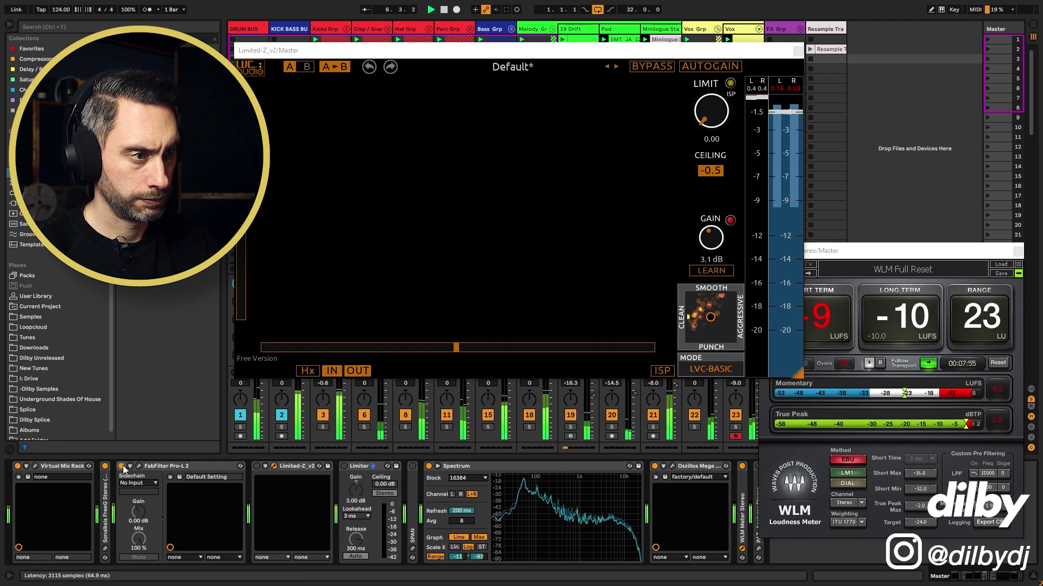
{"action": "left_click", "coordinate": [122, 466]}
{"action": "left_click", "coordinate": [344, 466]}
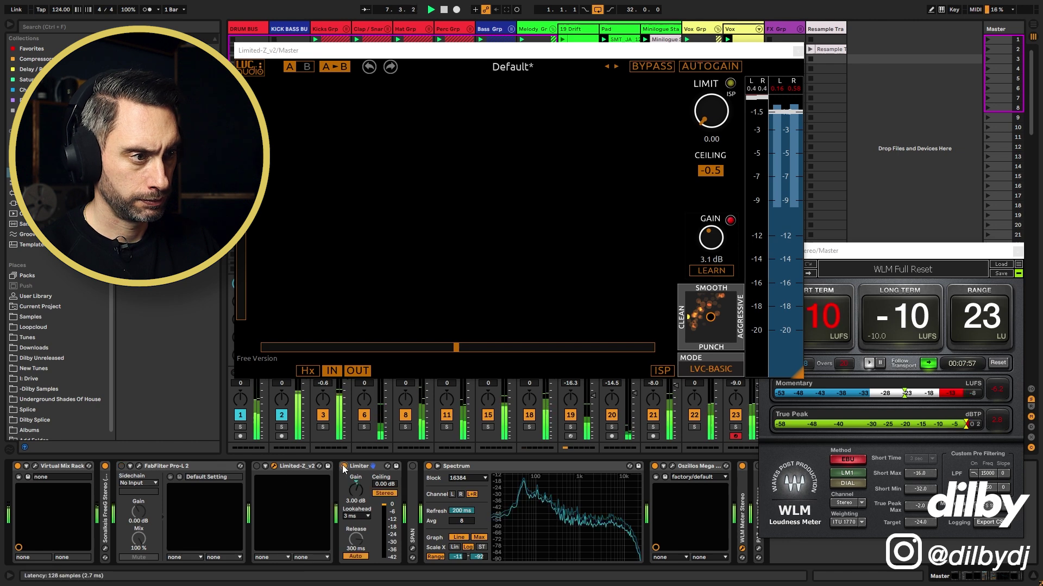
{"action": "left_click", "coordinate": [344, 467]}
{"action": "left_click", "coordinate": [122, 467]}
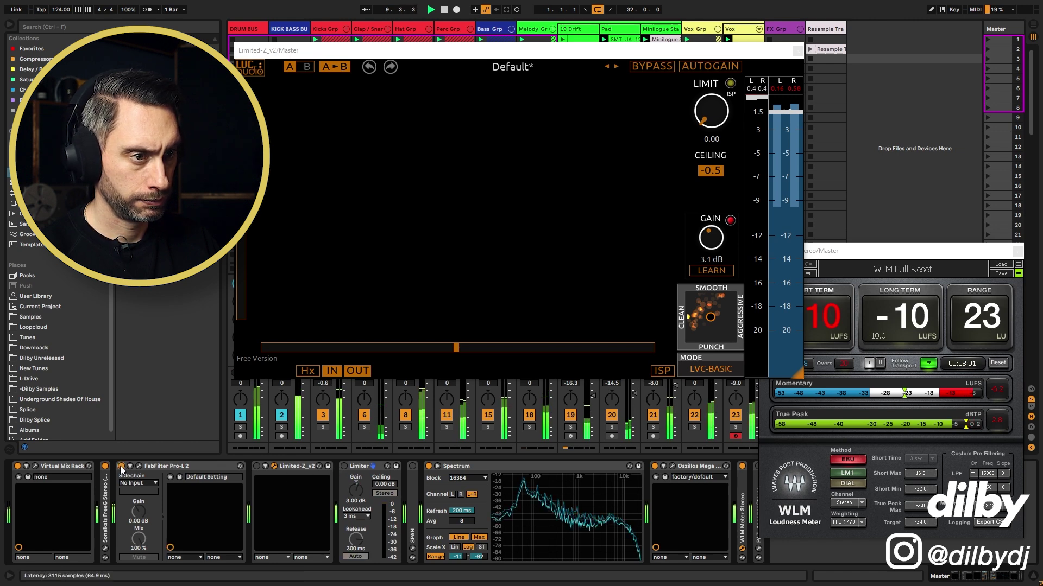
{"action": "left_click", "coordinate": [122, 466]}
{"action": "left_click", "coordinate": [257, 467]}
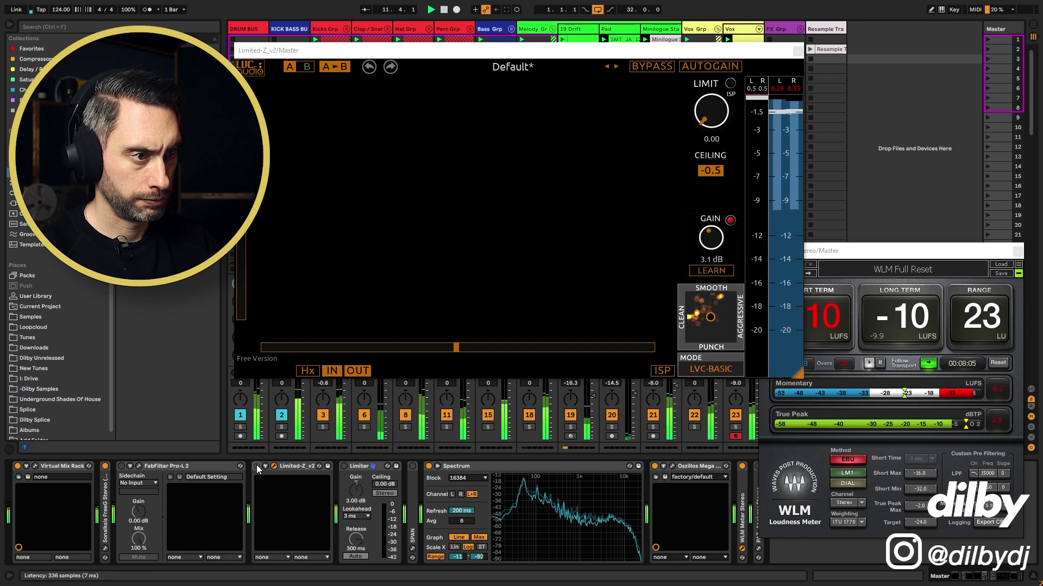
{"action": "left_click", "coordinate": [797, 51]}
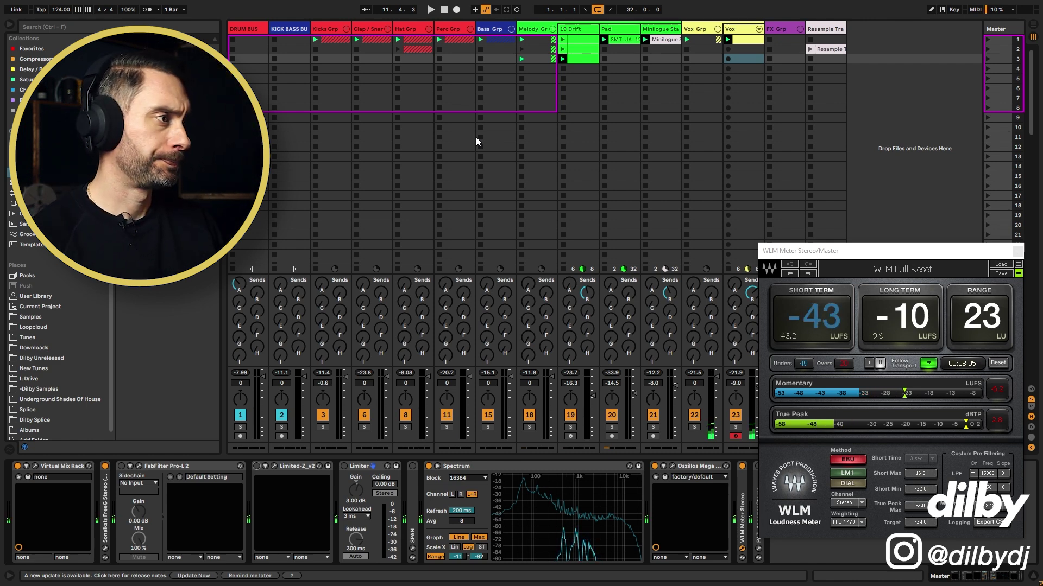
Close the WLM loudness meter and reselect the Limited-Z_v2 device on the master.
{"action": "left_click_drag", "start_coordinate": [860, 254], "coordinate": [631, 224]}
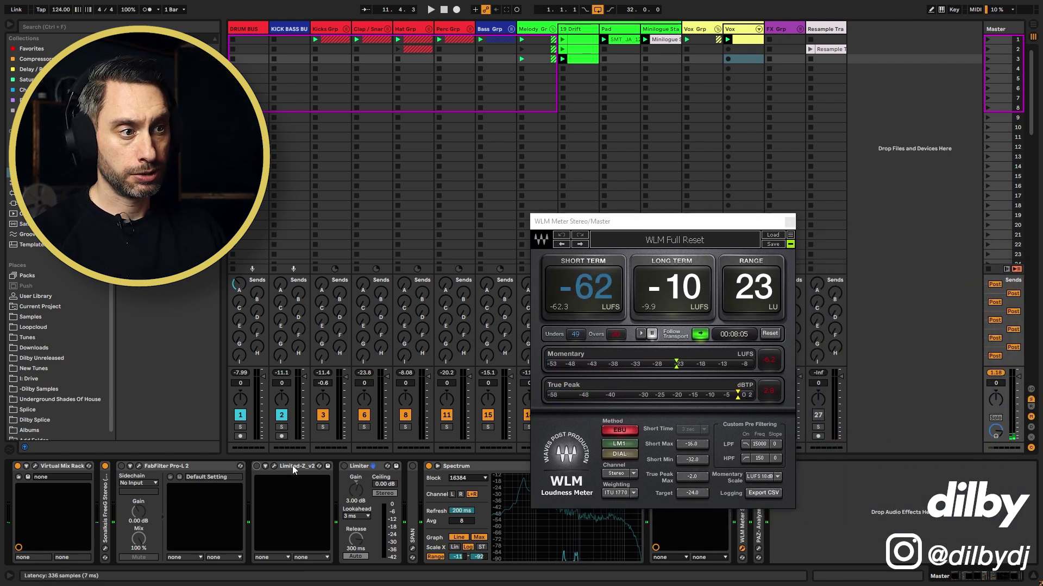
{"action": "left_click", "coordinate": [294, 467]}
{"action": "left_click", "coordinate": [196, 467]}
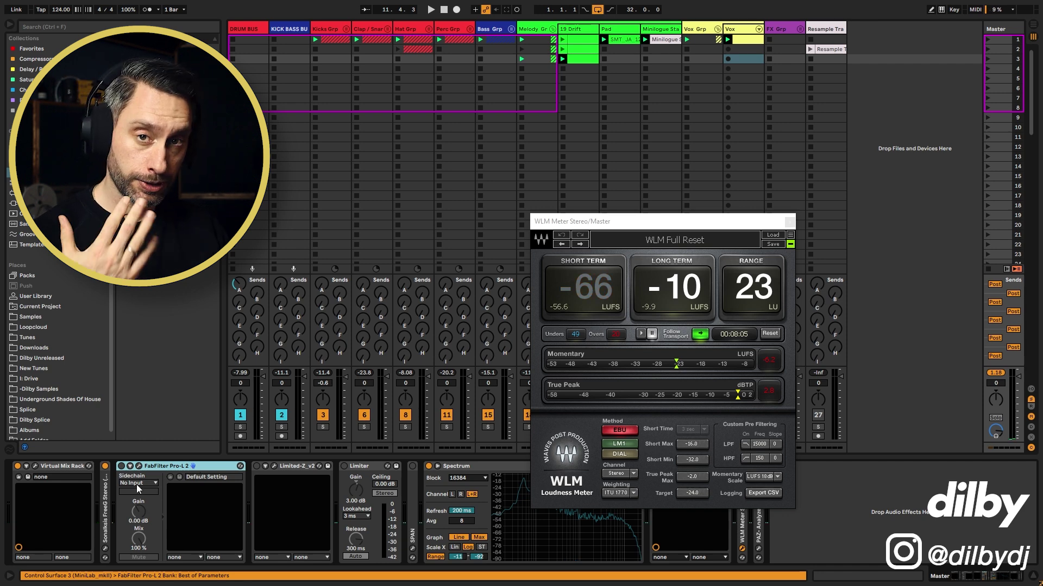
{"action": "left_click", "coordinate": [790, 222]}
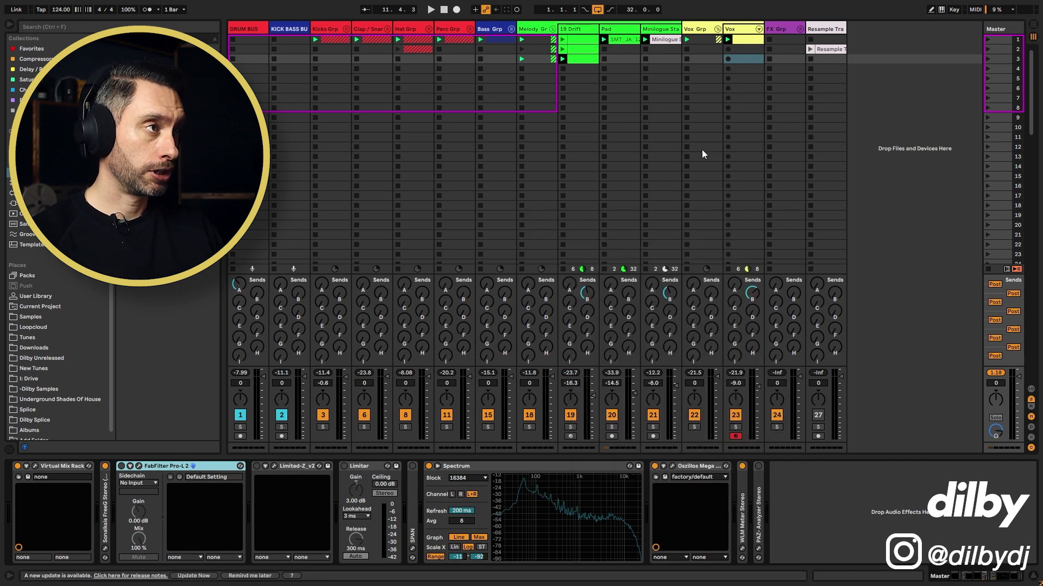
{"action": "left_click", "coordinate": [291, 466]}
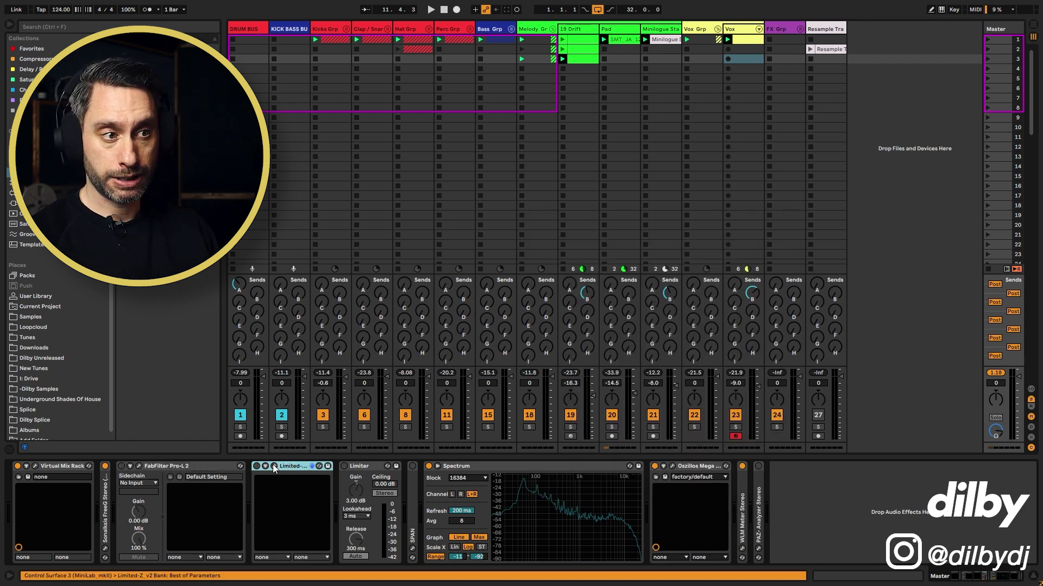
Expand Bass Grp and review the 19 Drift track's Heatwave and the Pad's DS Tantra.
{"action": "left_click", "coordinate": [510, 29]}
{"action": "left_click", "coordinate": [576, 29]}
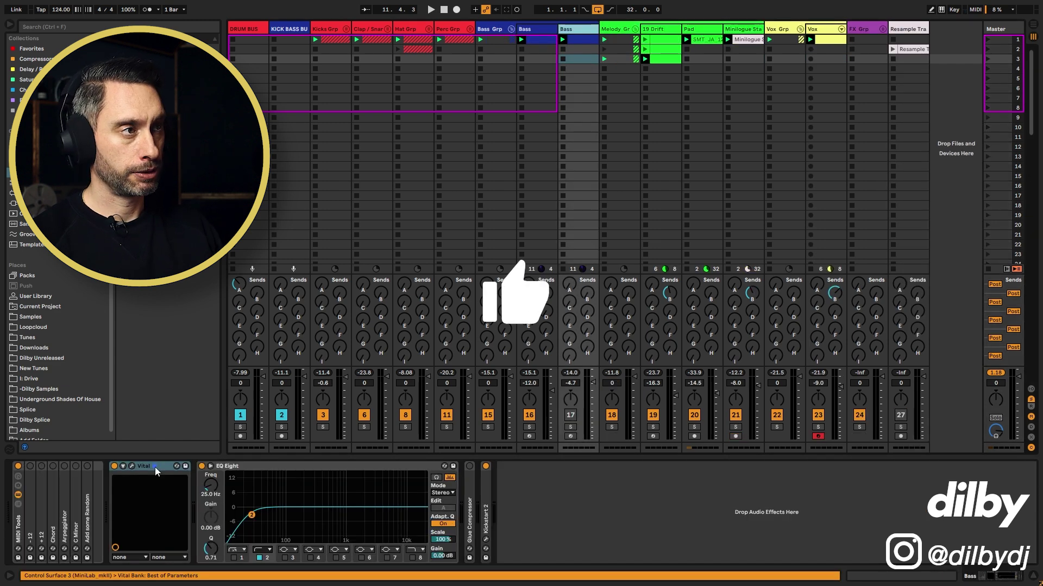
{"action": "left_click", "coordinate": [660, 29]}
{"action": "left_click", "coordinate": [668, 466]}
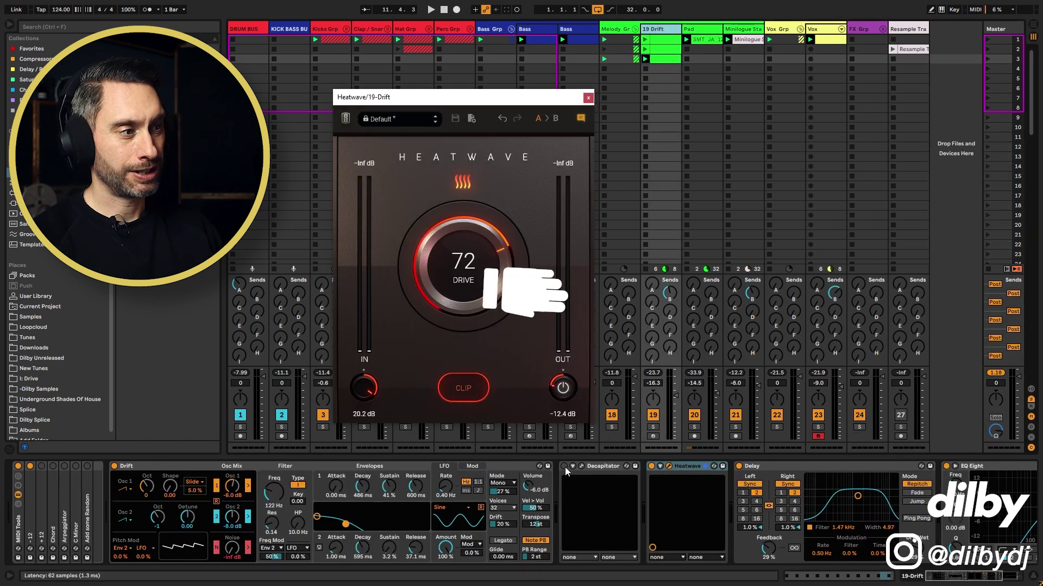
{"action": "key", "text": "Right"}
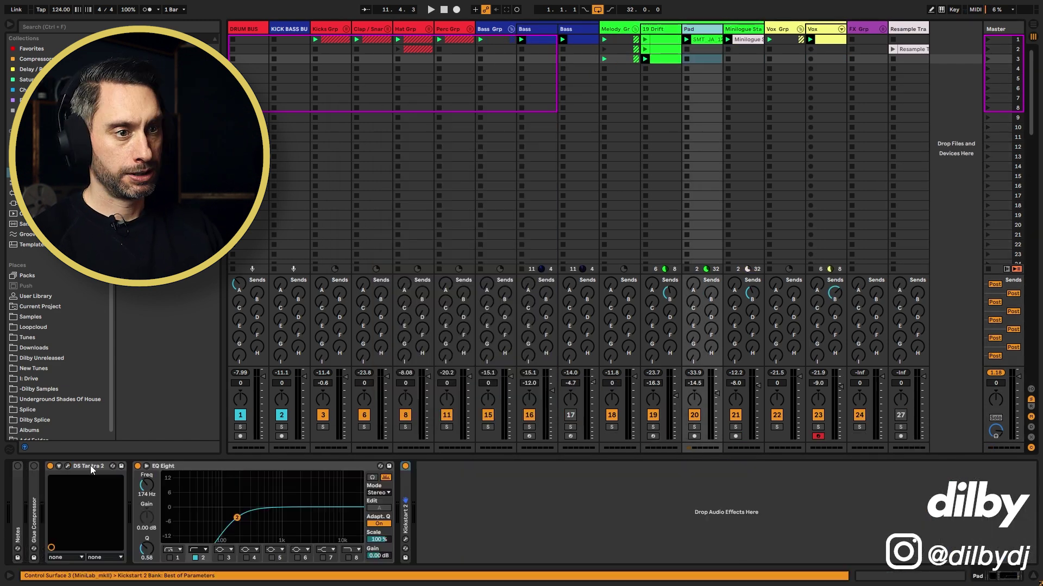
{"action": "left_click", "coordinate": [68, 466]}
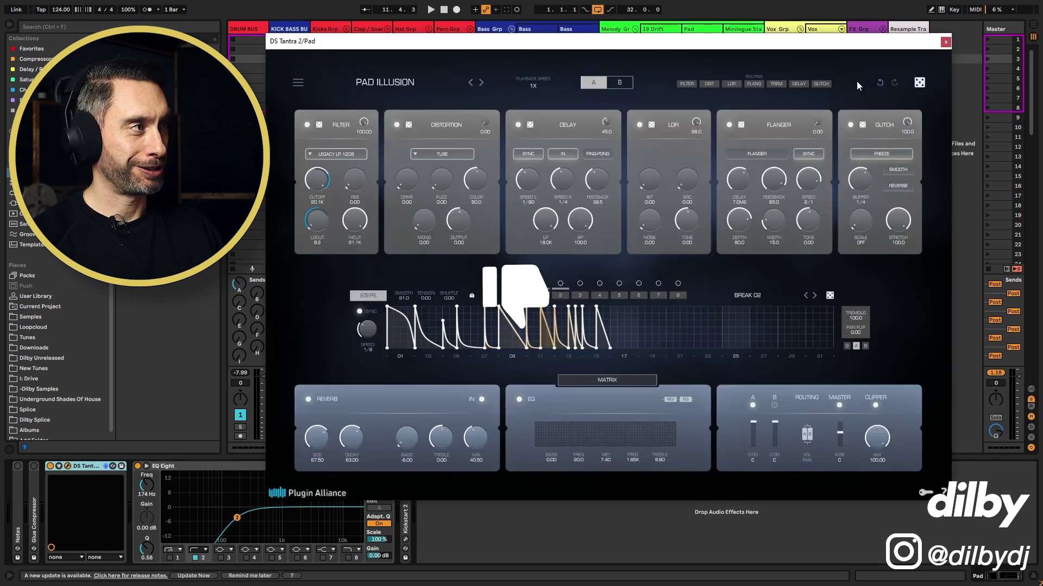
{"action": "key", "text": "ctrl+alt+p"}
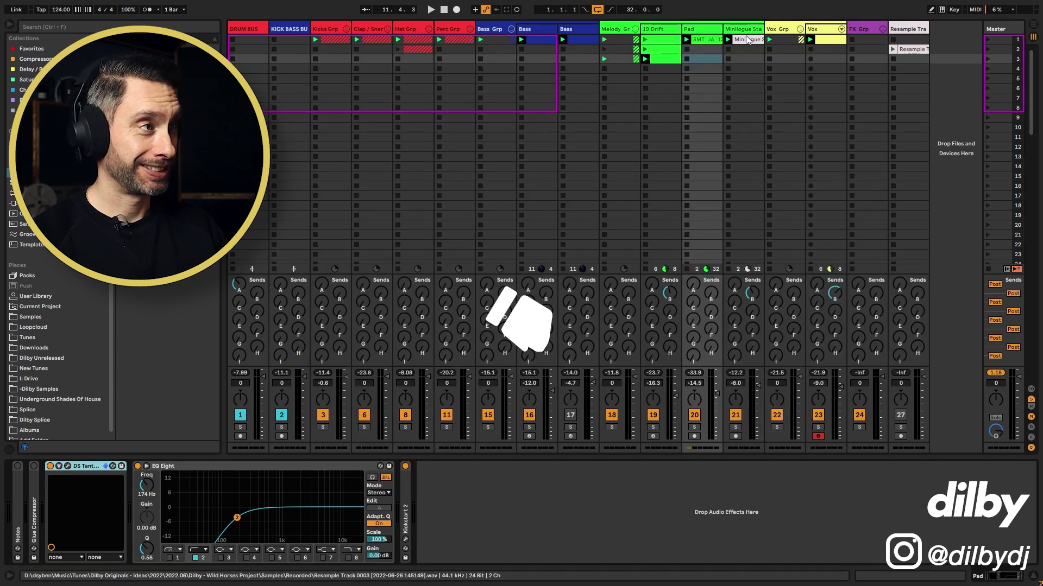
Review the Vox track's ++delay and EchoBoy windows, then return to the master chain.
{"action": "key", "text": "Right"}
{"action": "key", "text": "Right"}
{"action": "key", "text": "Right"}
{"action": "left_click", "coordinate": [692, 466]}
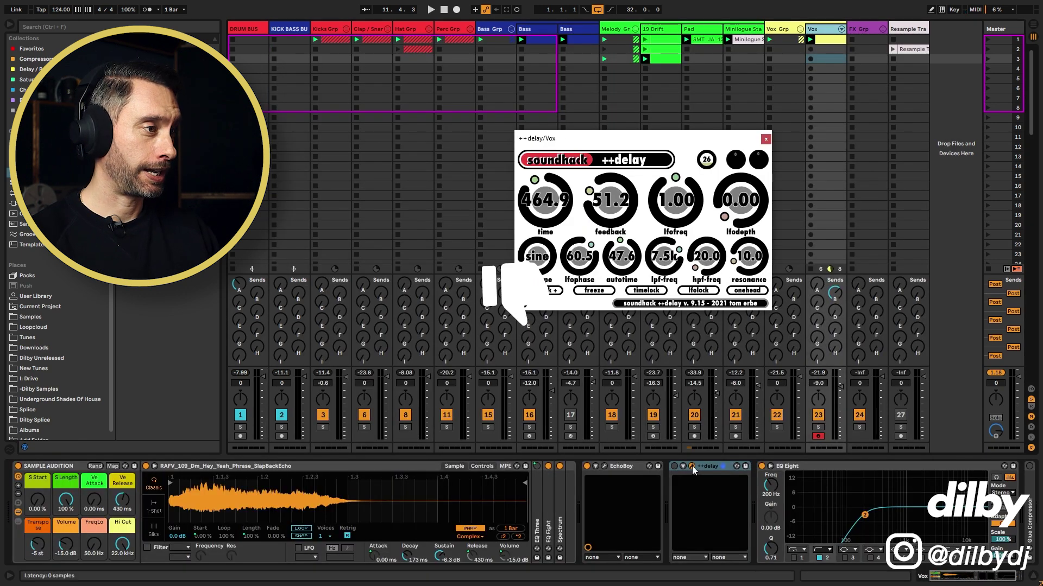
{"action": "left_click", "coordinate": [604, 466]}
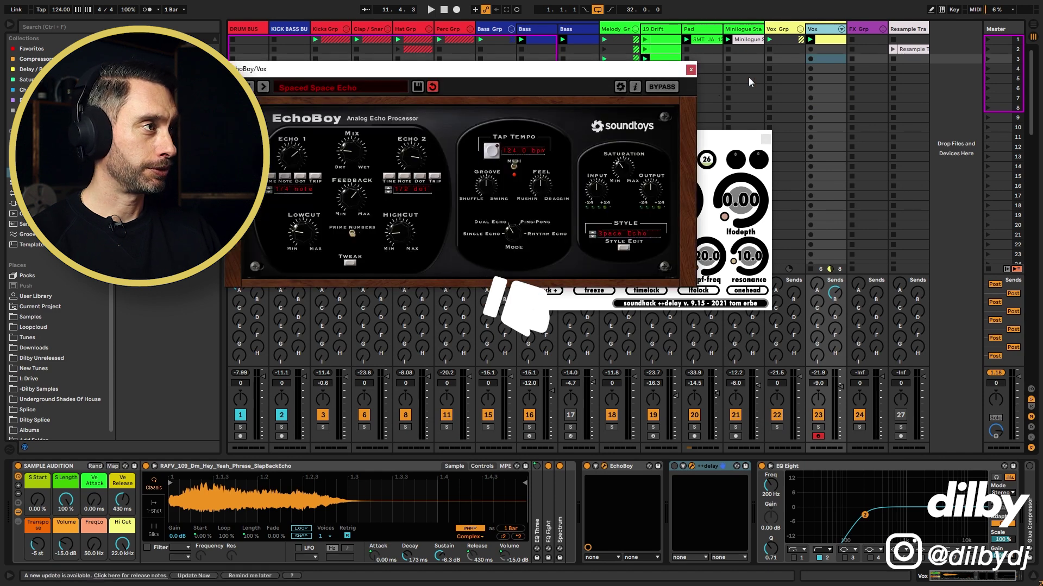
{"action": "left_click", "coordinate": [691, 69]}
{"action": "left_click", "coordinate": [766, 139]}
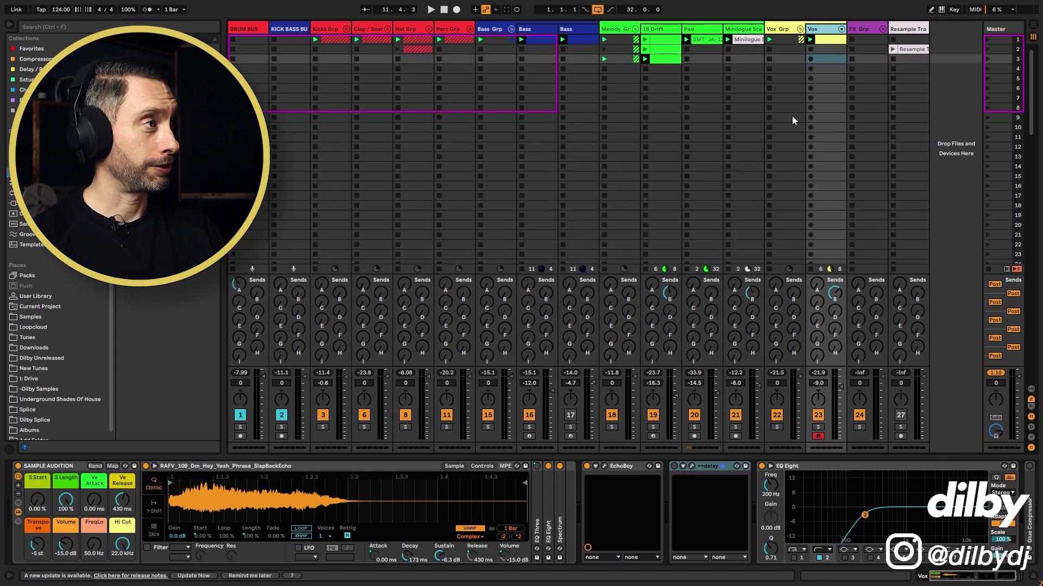
{"action": "key", "text": "Right"}
{"action": "key", "text": "Right"}
{"action": "key", "text": "Right"}
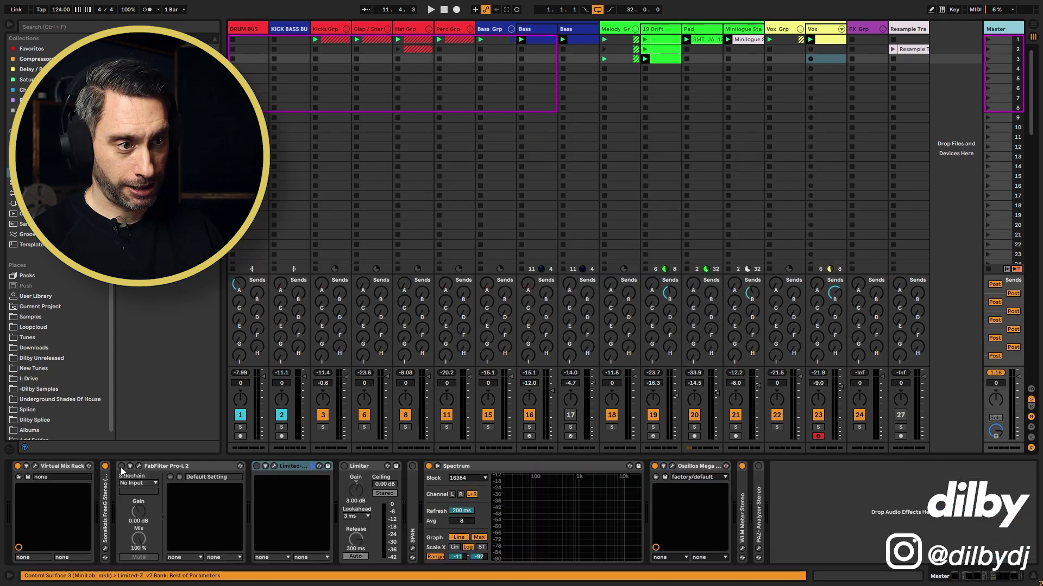
Open Limited-Z, then select Bass clip slots in rows 2 to 12 and scroll Session View right.
{"action": "left_click", "coordinate": [273, 466]}
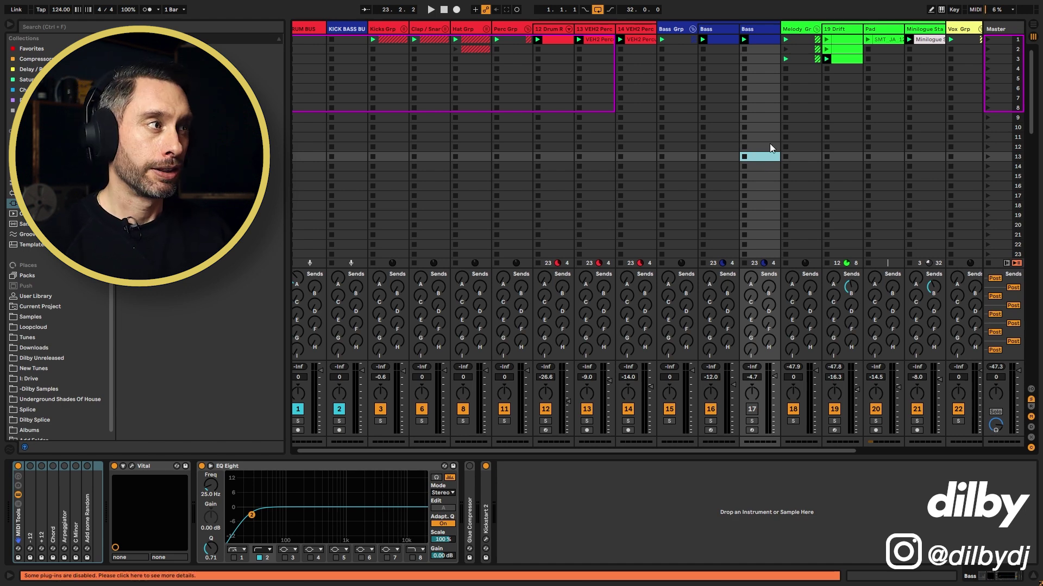
{"action": "left_click", "coordinate": [770, 146]}
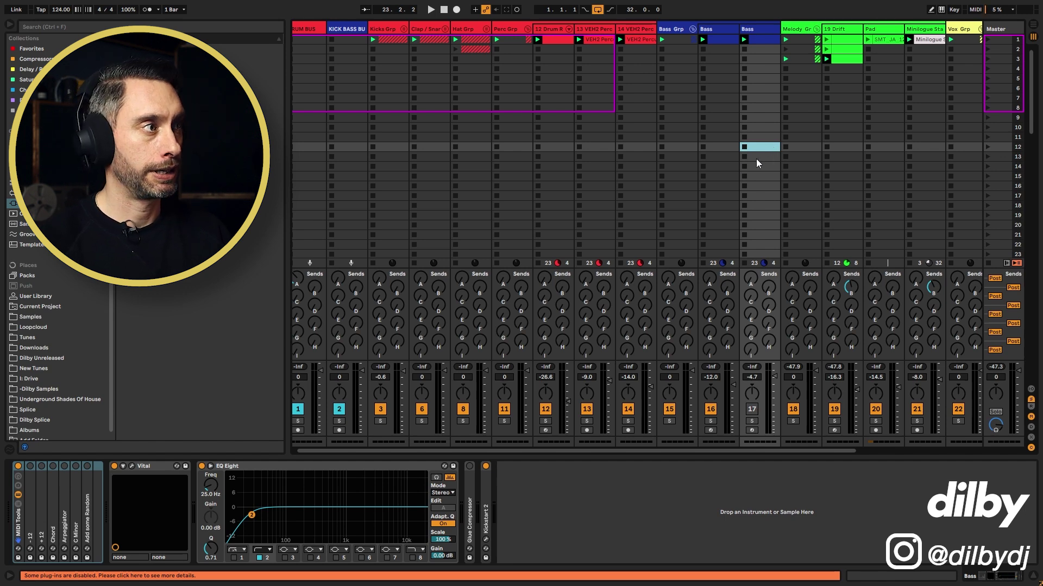
{"action": "left_click", "coordinate": [758, 161]}
{"action": "left_click_drag", "start_coordinate": [763, 108], "coordinate": [760, 150]}
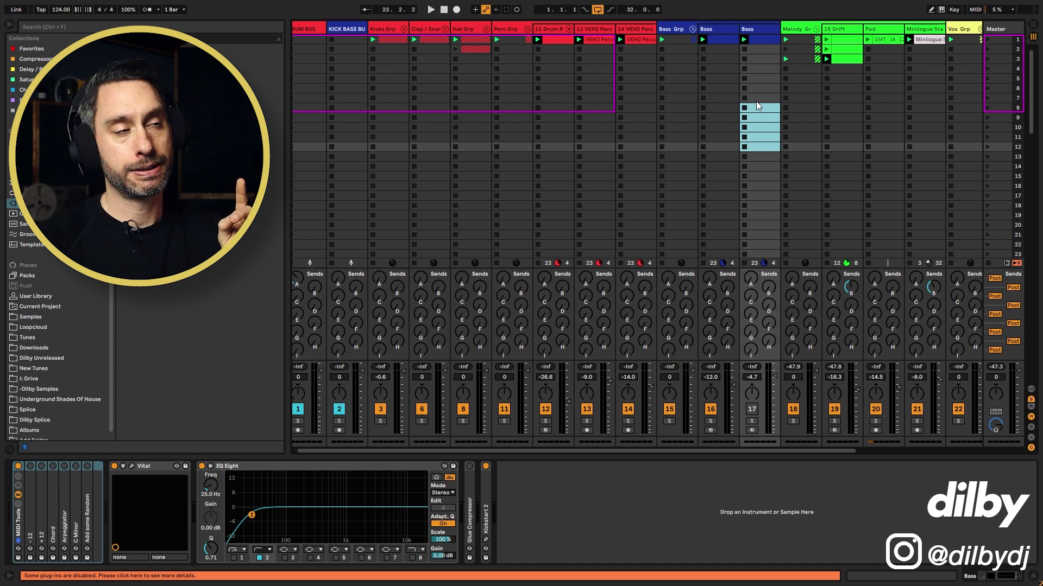
{"action": "left_click", "coordinate": [761, 51]}
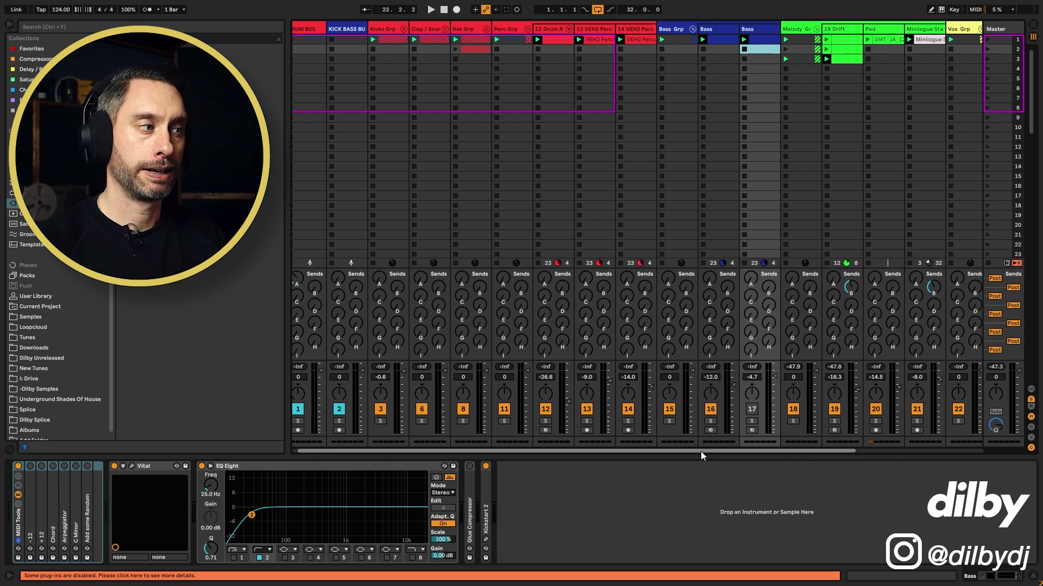
{"action": "left_click_drag", "start_coordinate": [700, 451], "coordinate": [837, 445]}
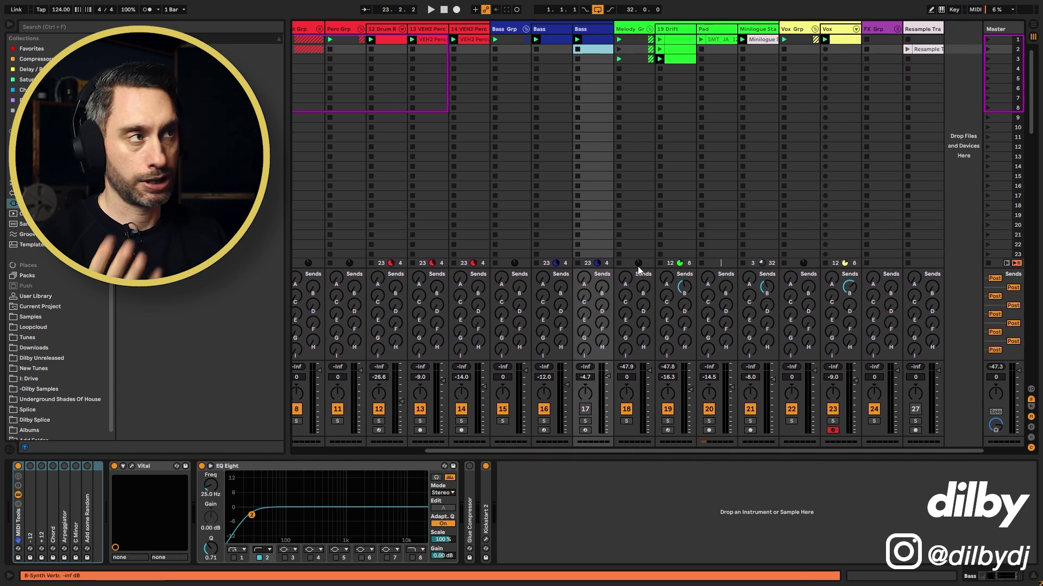